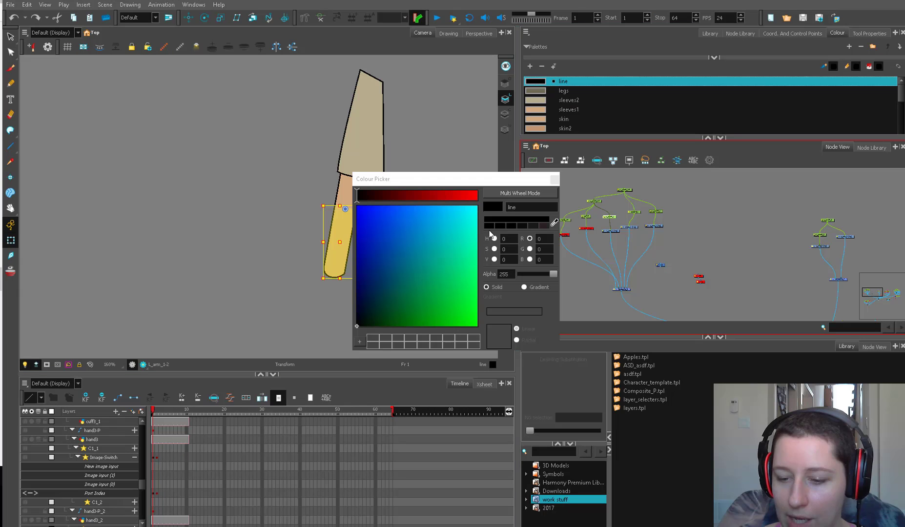
Step: Recolour the palette's line swatch to brown using the multi-wheel colour picker
drag(589, 173, 588, 171)
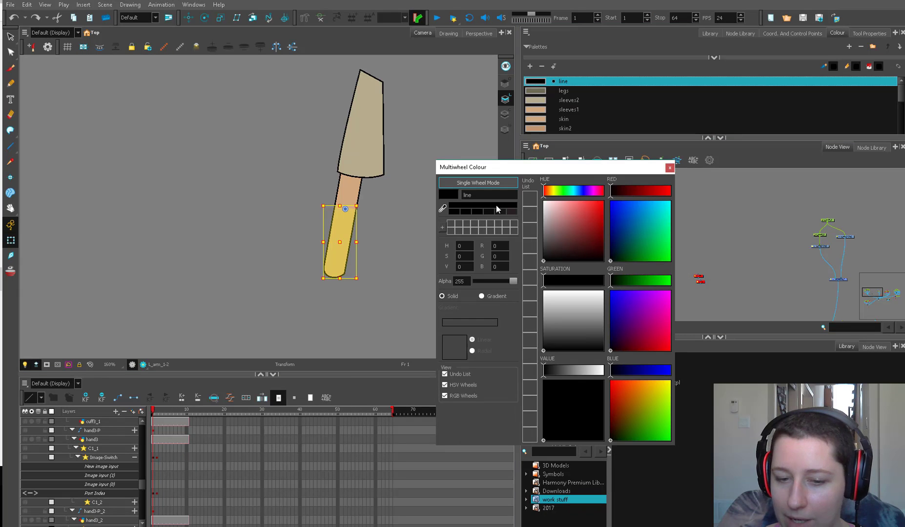
scroll(365, 201, up, 2)
key(alt+s)
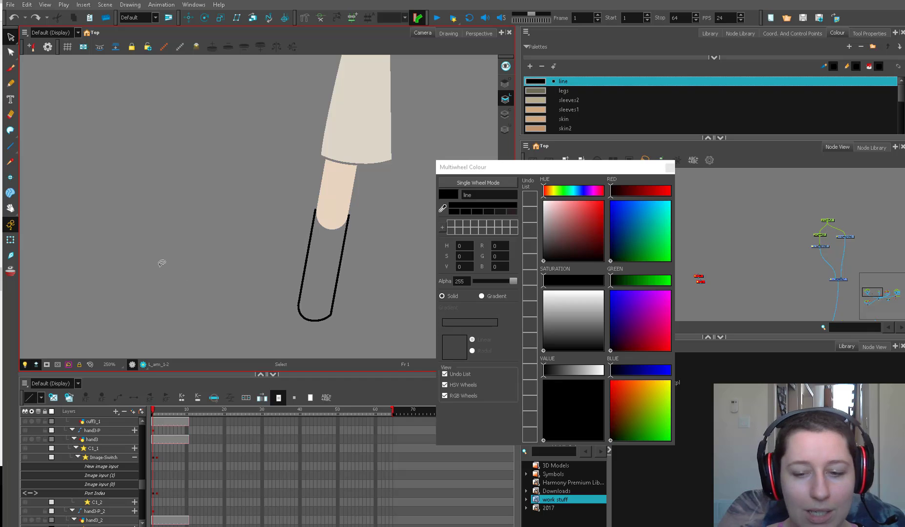
click(564, 228)
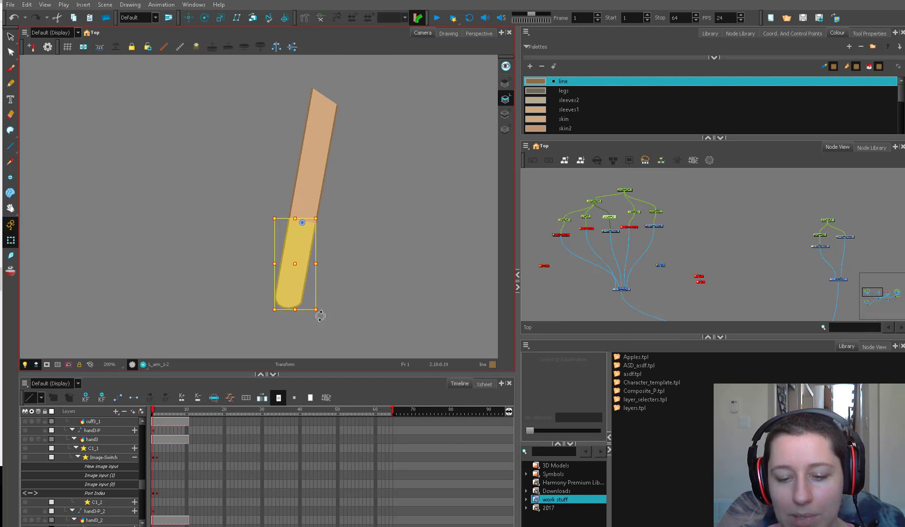
Step: Try bending the lower arm in different directions about the elbow, undoing each rotation
drag(319, 319, 359, 206)
click(347, 278)
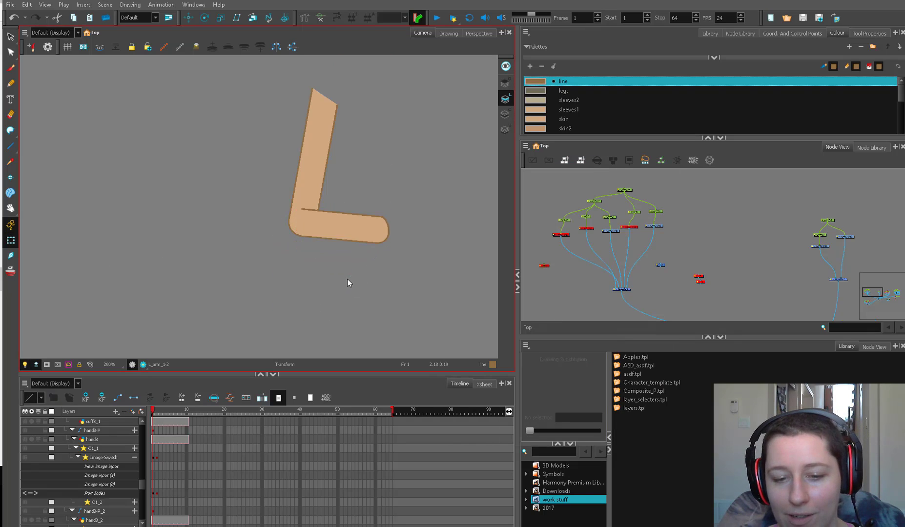
key(ctrl+z)
drag(332, 294, 202, 291)
key(ctrl+z)
key(2)
key(2)
click(363, 215)
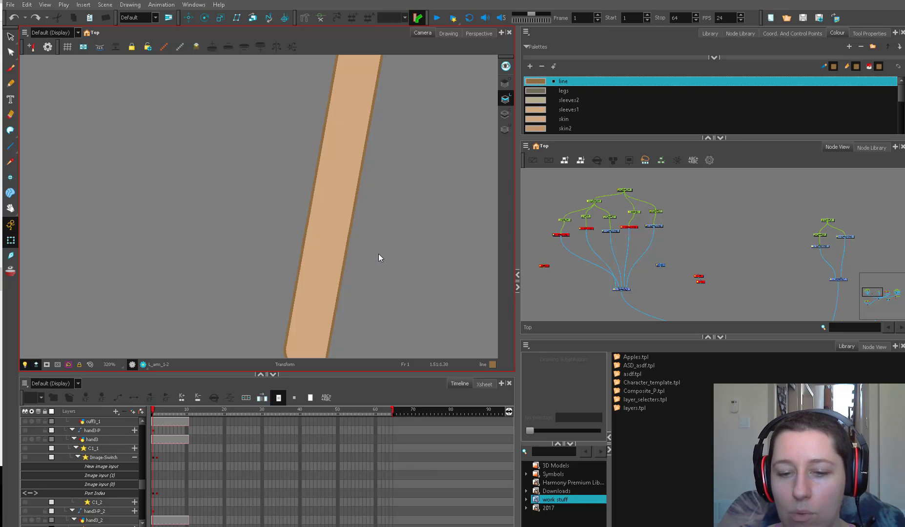
key(1)
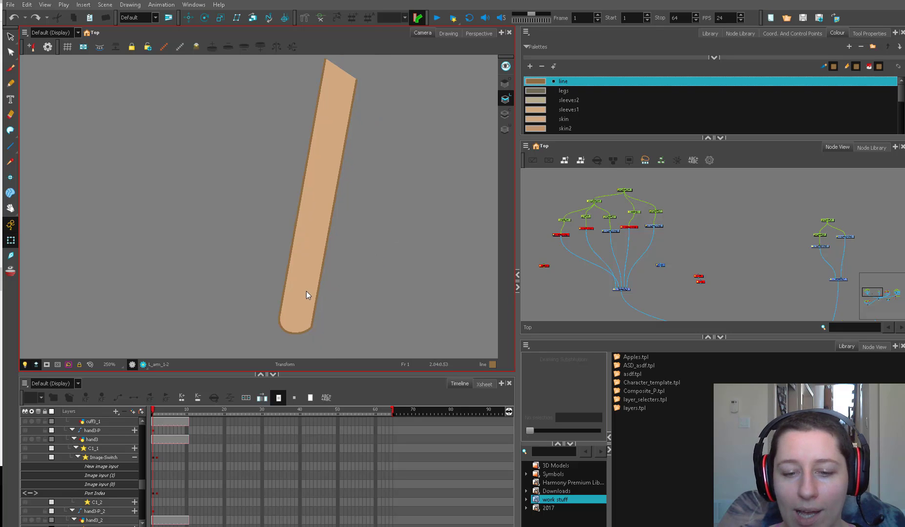
click(306, 295)
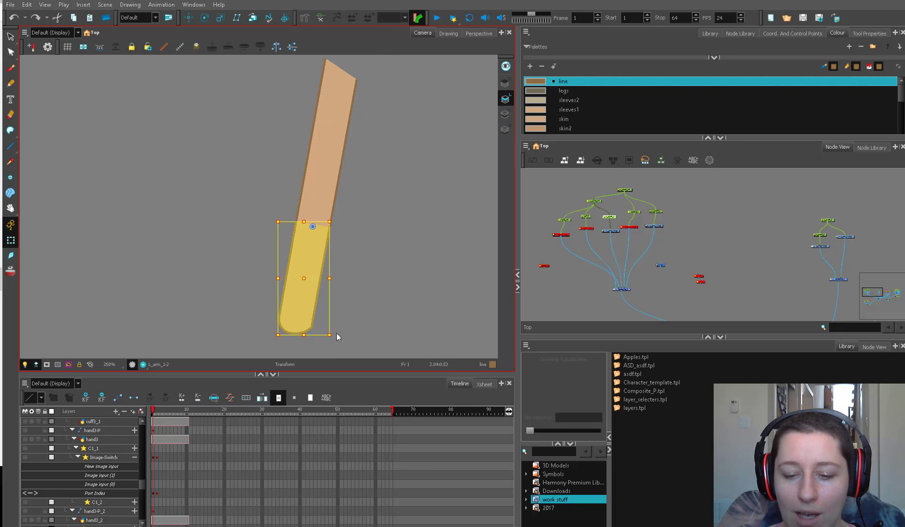
drag(336, 333, 399, 181)
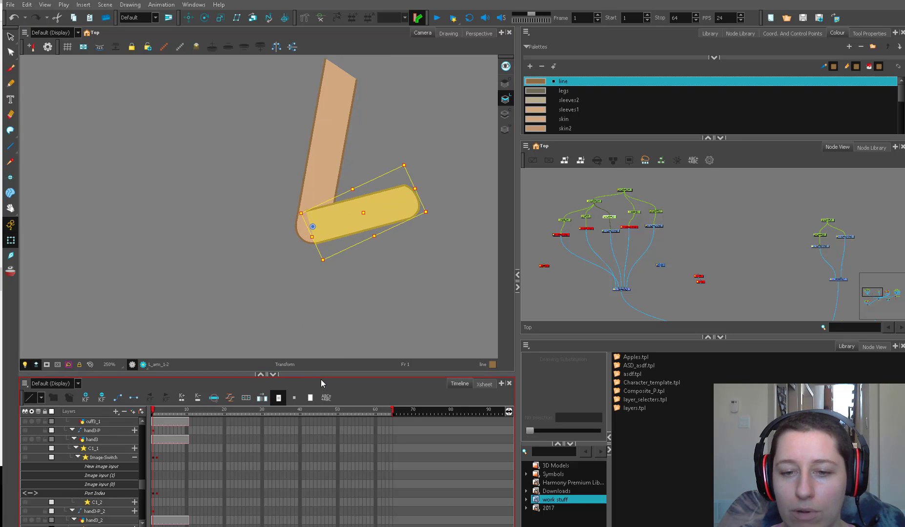
key(ctrl+z)
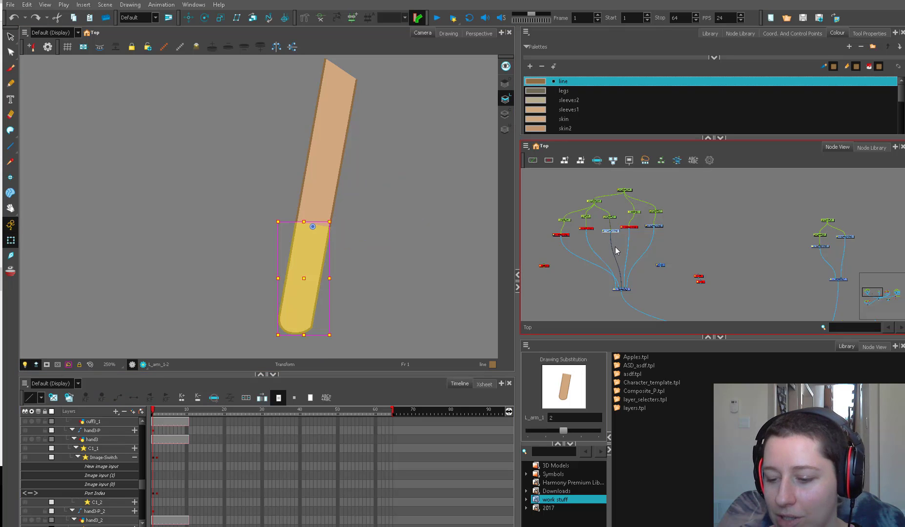
Step: Compare the lower arm's Line Art and Colour Art layers, leaving Colour Art active
drag(615, 247, 633, 241)
scroll(634, 242, up, 1)
drag(556, 194, 609, 230)
drag(597, 218, 560, 215)
click(627, 226)
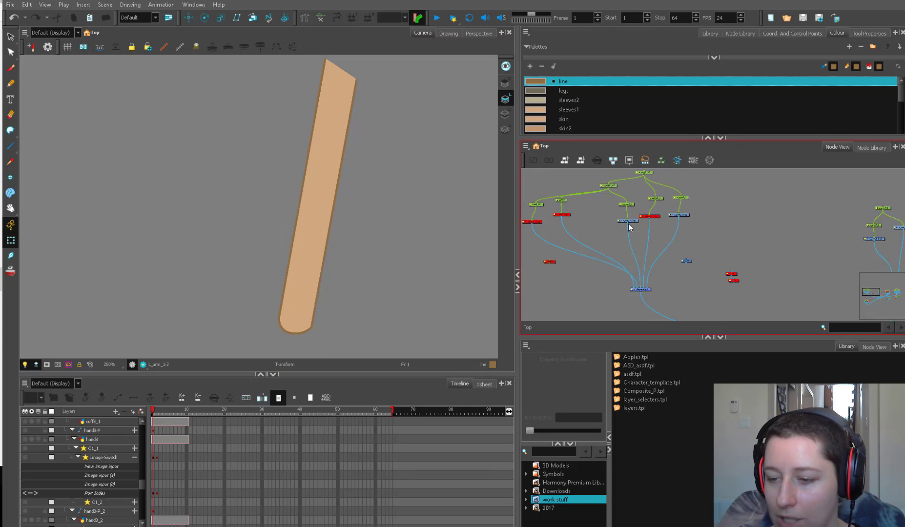
drag(628, 223, 622, 224)
key(alt+s)
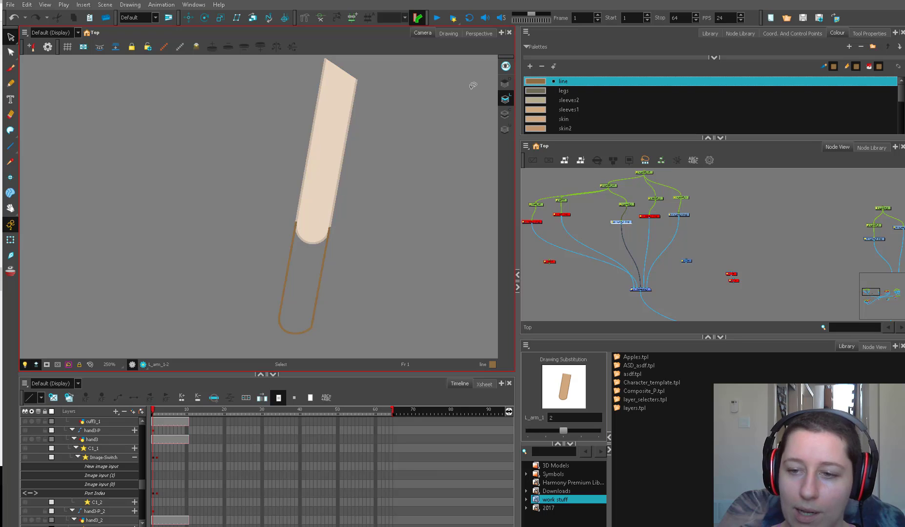
click(505, 116)
click(506, 99)
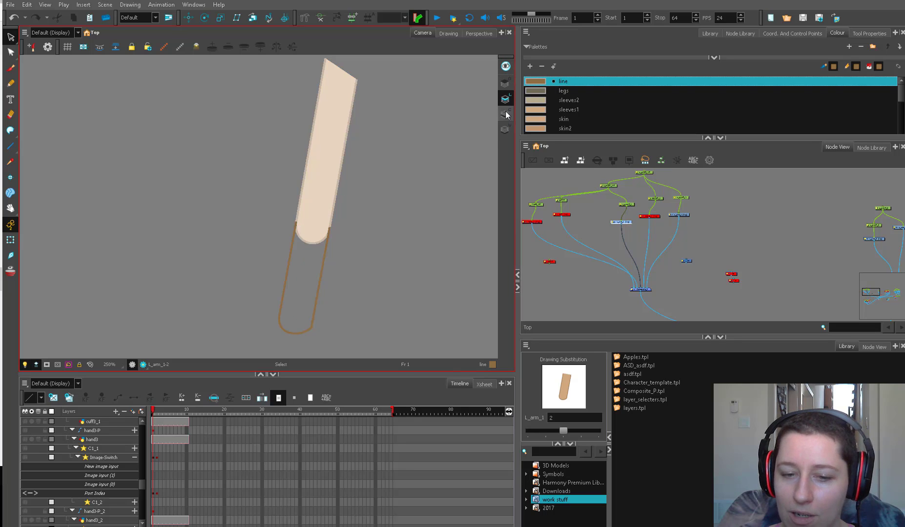
click(505, 115)
click(684, 216)
click(702, 207)
key(shift+t)
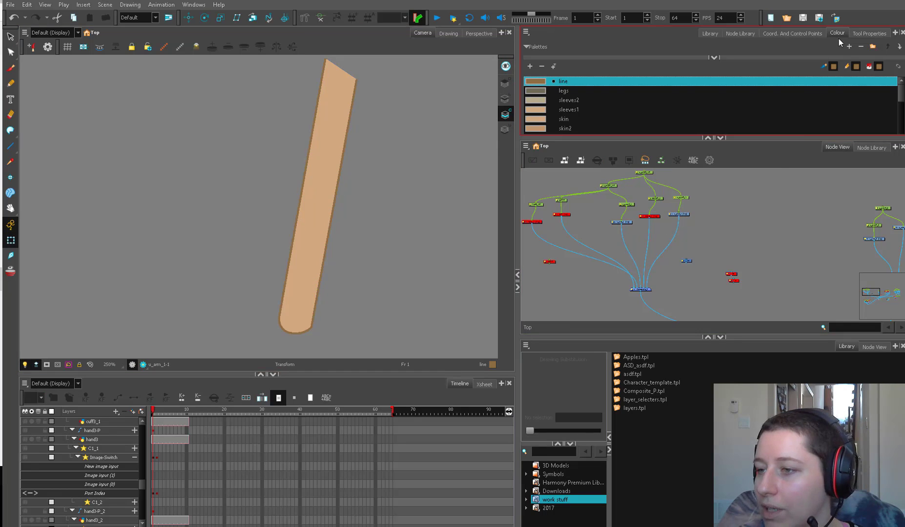
Step: Import the layer_selecters.tpl template and insert a Colour-Art selector, plus a copy, below the upper and lower arm drawings
click(644, 399)
drag(644, 400, 741, 226)
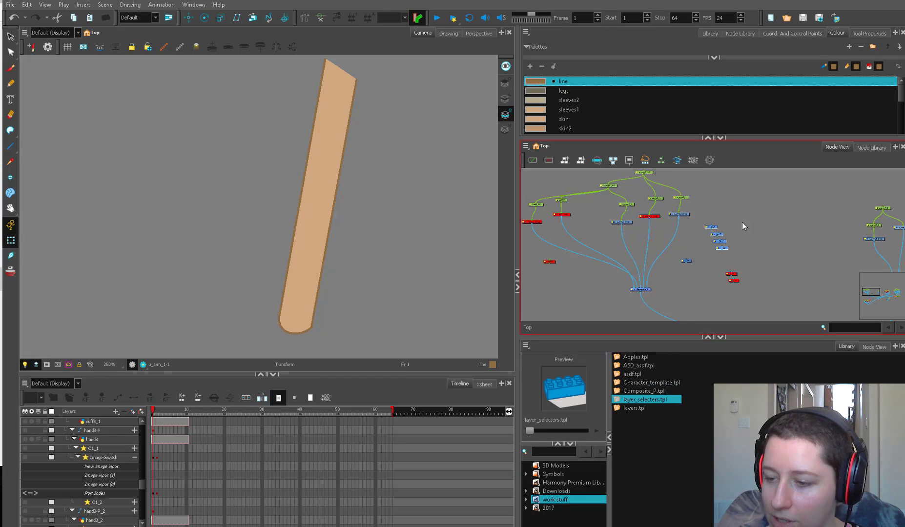
scroll(742, 226, up, 5)
click(805, 239)
drag(747, 266, 635, 246)
key(ctrl+c)
key(ctrl+v)
drag(715, 245, 724, 239)
Step: Try bending the lower arm upward at the elbow and reset the rotation on its peg
click(307, 314)
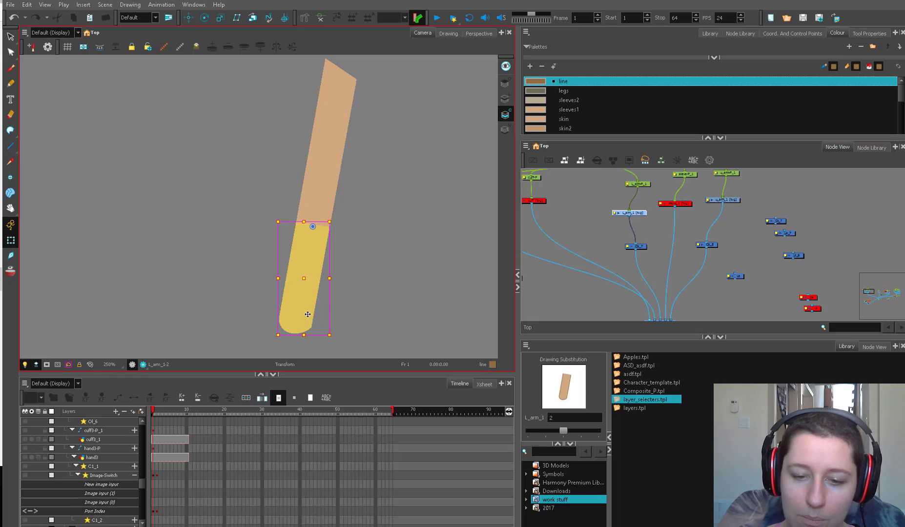
key(b)
drag(333, 343, 381, 168)
click(375, 315)
click(387, 199)
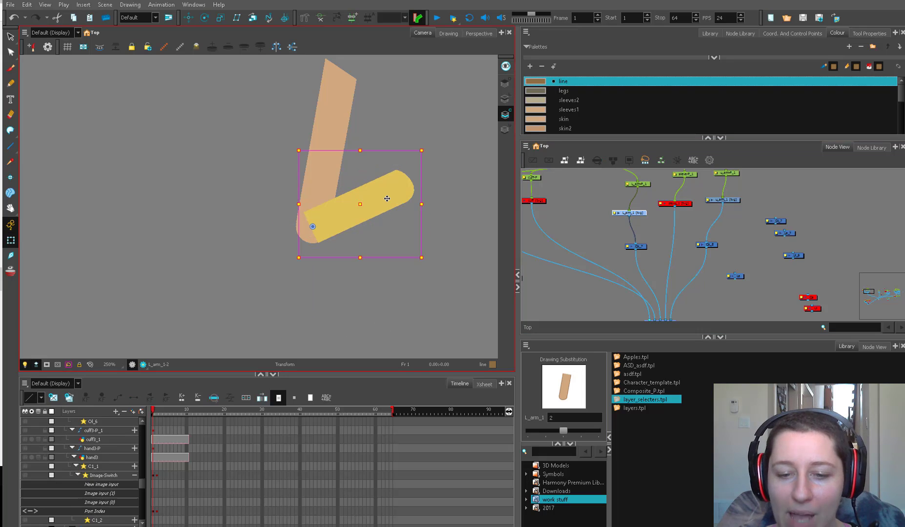
click(638, 184)
key(r)
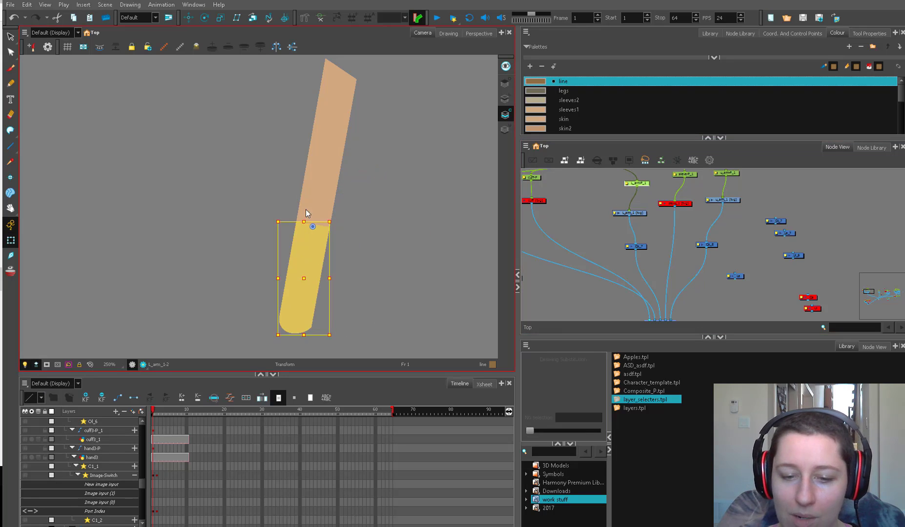
Step: Rotate the lower arm's peg upward about the elbow into a sharp bend
mouse_move(334, 336)
mouse_down()
mouse_move(366, 180)
mouse_move(342, 153)
mouse_up()
click(371, 256)
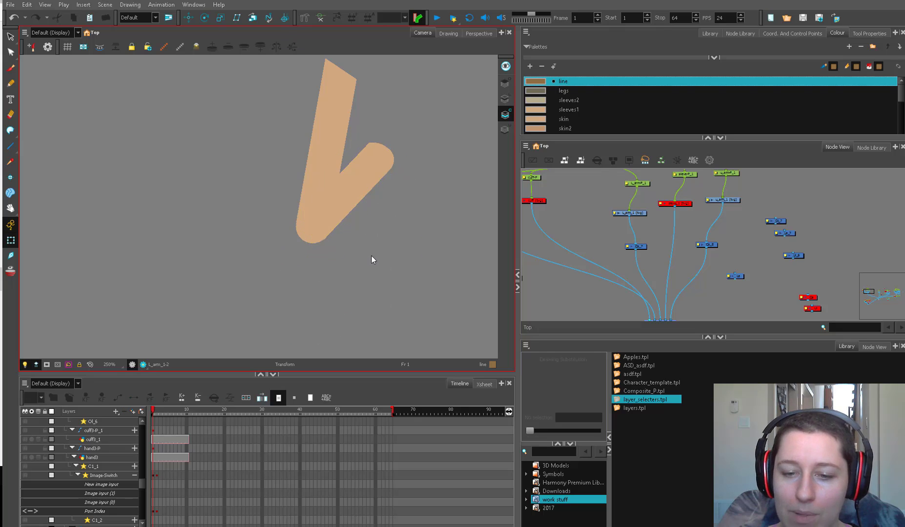
click(375, 180)
Step: Try folding the lower arm further until it overlaps the upper arm
drag(652, 192, 652, 225)
click(640, 216)
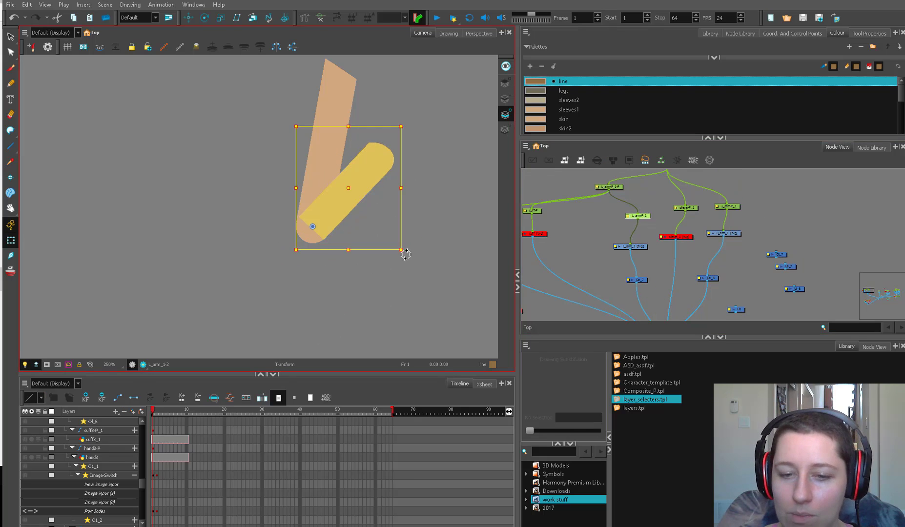
drag(404, 254, 400, 218)
click(390, 264)
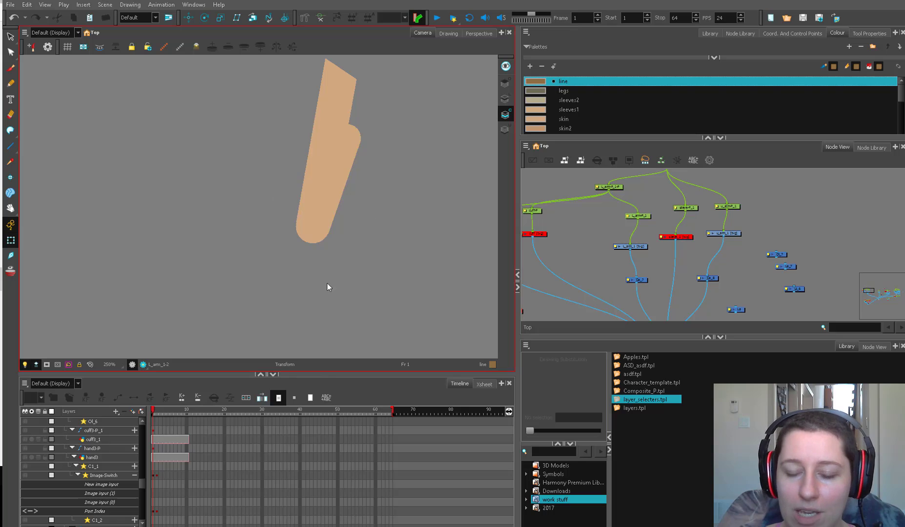
Step: Try brushing a line along the lower arm's inner edge, and undo the stroke
click(369, 198)
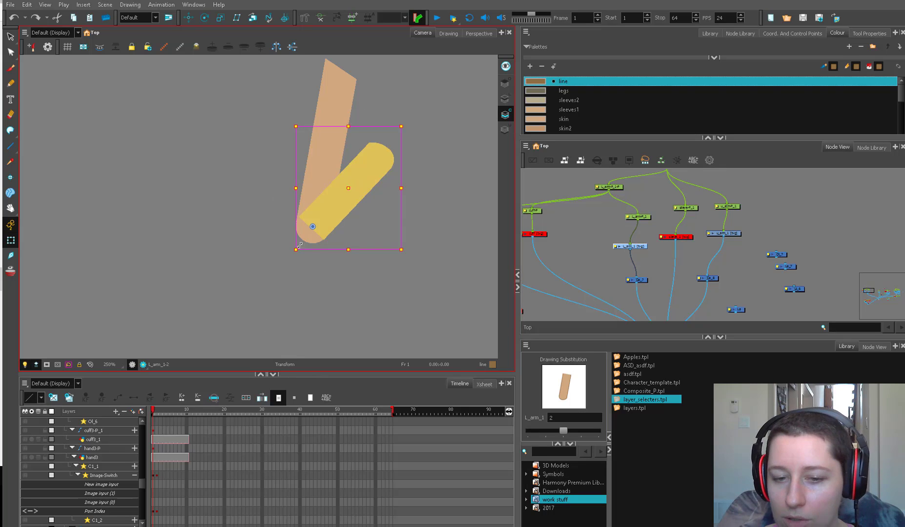
key(alt+b)
scroll(299, 217, up, 1)
mouse_move(299, 217)
mouse_down()
mouse_move(317, 308)
mouse_move(370, 252)
mouse_up()
key(shift+t)
click(437, 311)
key(1)
key(1)
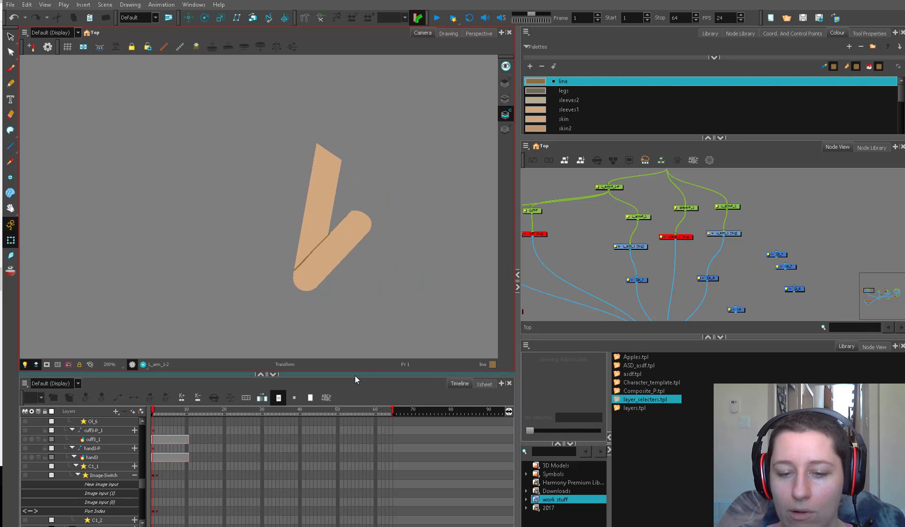
key(ctrl+z)
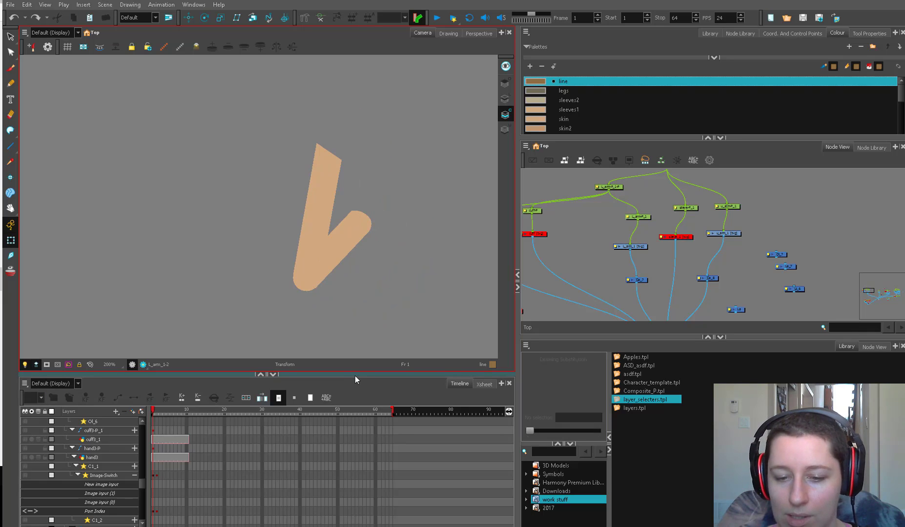
Step: Select the lower arm's outline strokes on the Line Art layer to examine them separately from the fill
click(633, 262)
mouse_move(633, 262)
mouse_down()
mouse_move(628, 286)
mouse_move(614, 242)
mouse_move(628, 245)
mouse_move(635, 211)
mouse_up()
click(628, 263)
drag(682, 302, 654, 312)
click(637, 197)
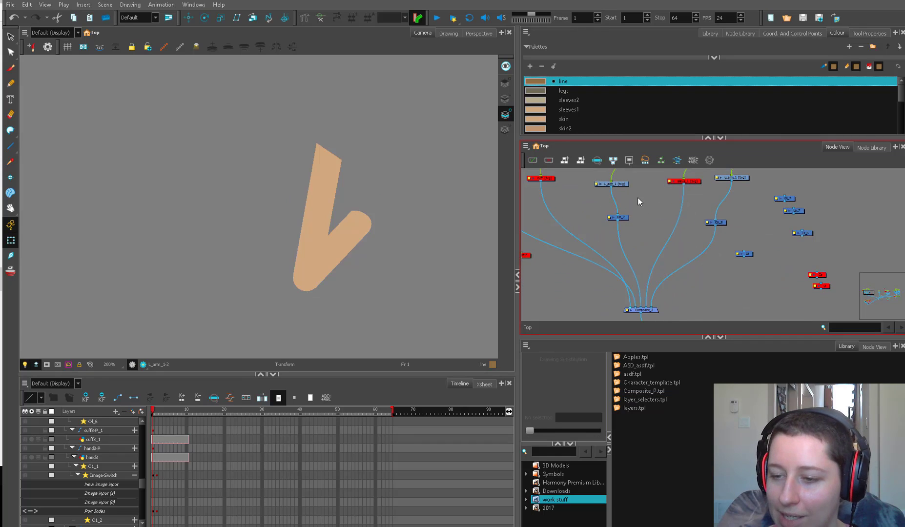
click(620, 184)
key(alt+s)
key(l)
mouse_move(335, 145)
mouse_down()
mouse_move(397, 246)
mouse_move(394, 237)
mouse_up()
click(12, 239)
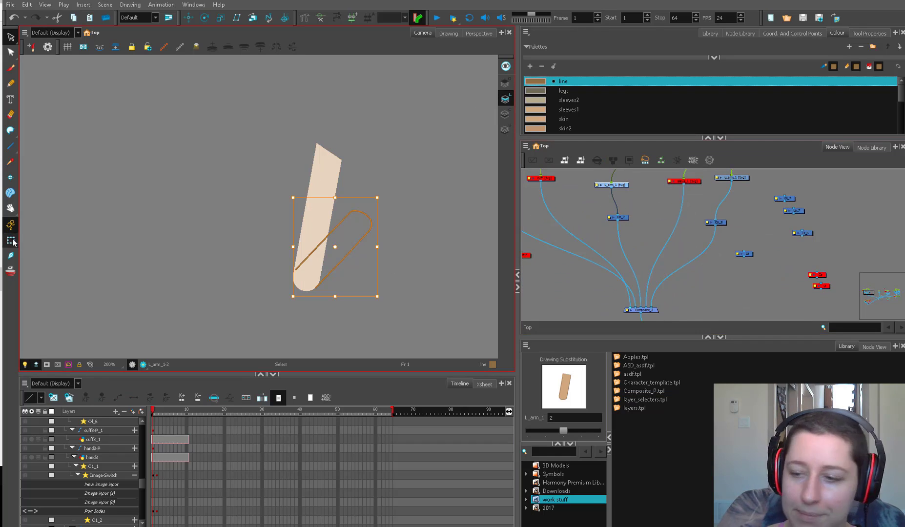
Step: Attach a Line-Art selector below the lower arm drawing beside its Colour-Art selector and connect it to the composite
scroll(716, 252, up, 1)
mouse_move(805, 205)
mouse_down()
mouse_move(707, 214)
mouse_move(573, 206)
mouse_move(567, 216)
mouse_up()
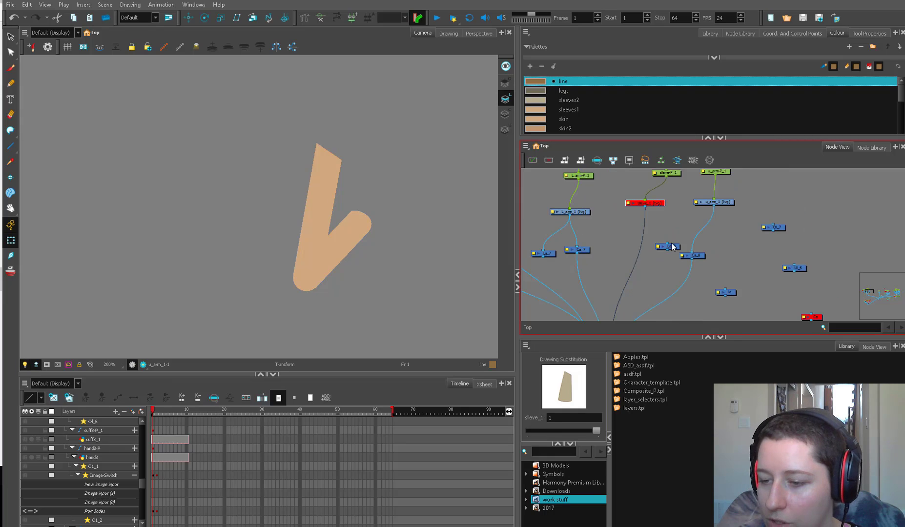
click(674, 247)
drag(673, 247, 778, 246)
drag(643, 256, 658, 230)
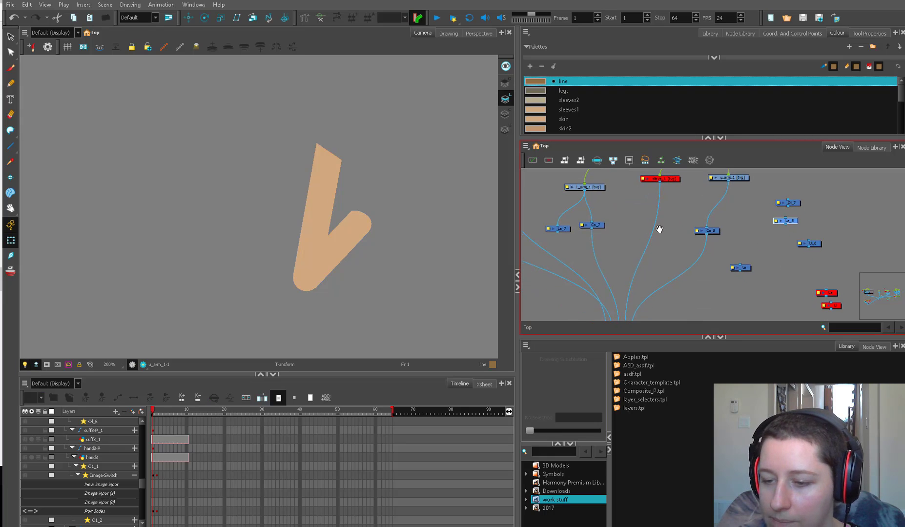
drag(592, 228, 604, 223)
mouse_move(564, 233)
mouse_down()
mouse_move(572, 229)
mouse_move(552, 214)
mouse_move(600, 319)
mouse_up()
drag(614, 241, 634, 251)
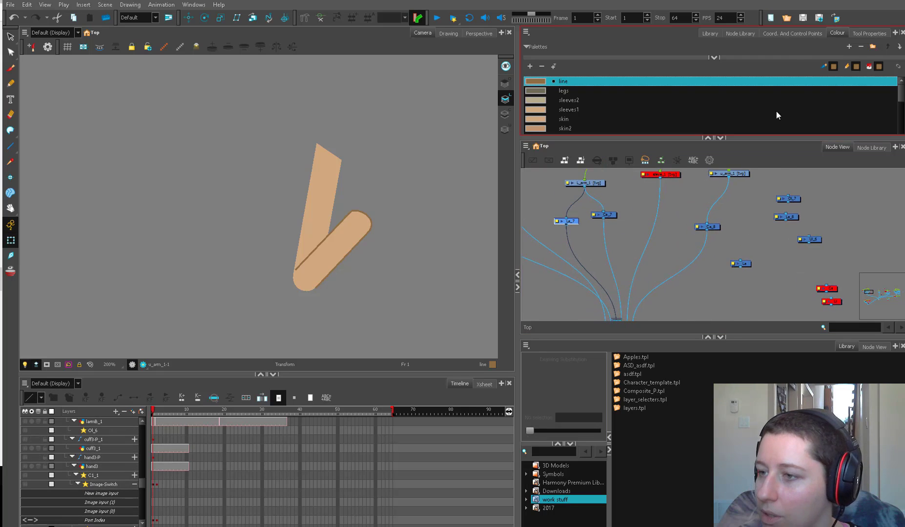
Step: Insert a Cutter node between the lower arm's Line-Art selector and the composite, and review its Inverted option
click(792, 33)
click(739, 33)
click(540, 86)
drag(699, 93, 589, 255)
double_click(588, 250)
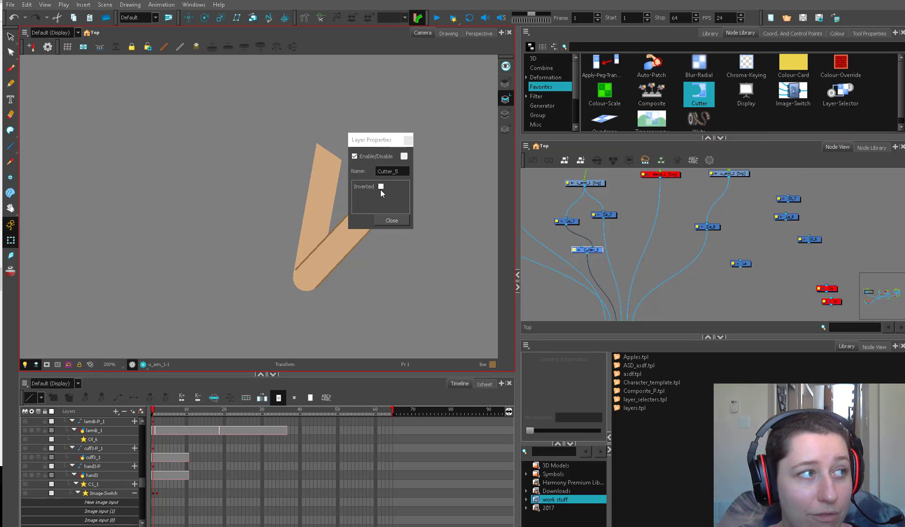
click(392, 220)
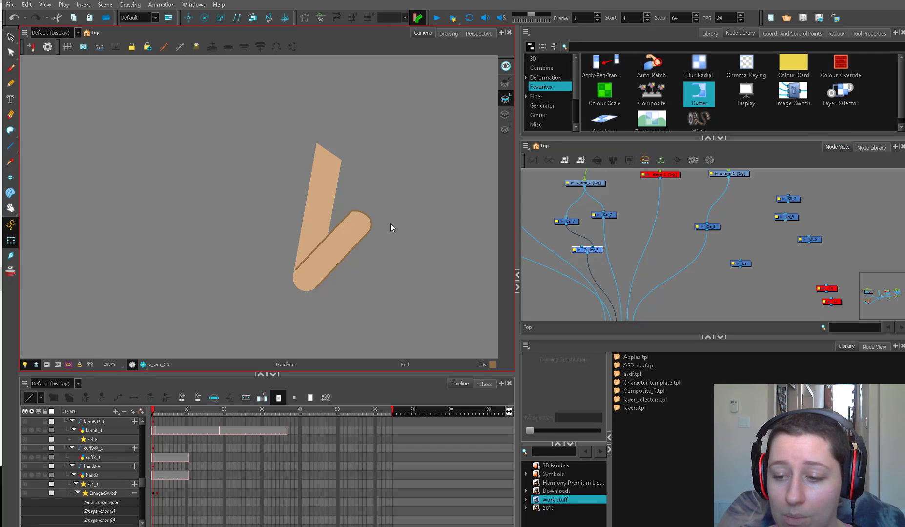
Step: Connect the upper arm drawing as the Cutter's matte and fold the lower arm closer to the upper arm
drag(728, 177, 582, 241)
drag(343, 255, 333, 244)
click(381, 315)
drag(374, 334, 380, 300)
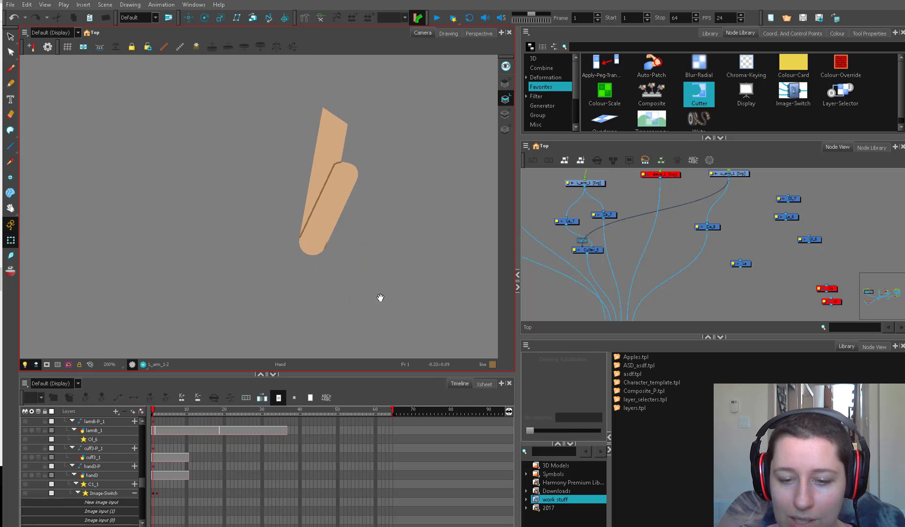
key(2)
key(2)
Step: Run the Eraser along the lower arm's outer outline from the rounded end to the elbow
click(390, 226)
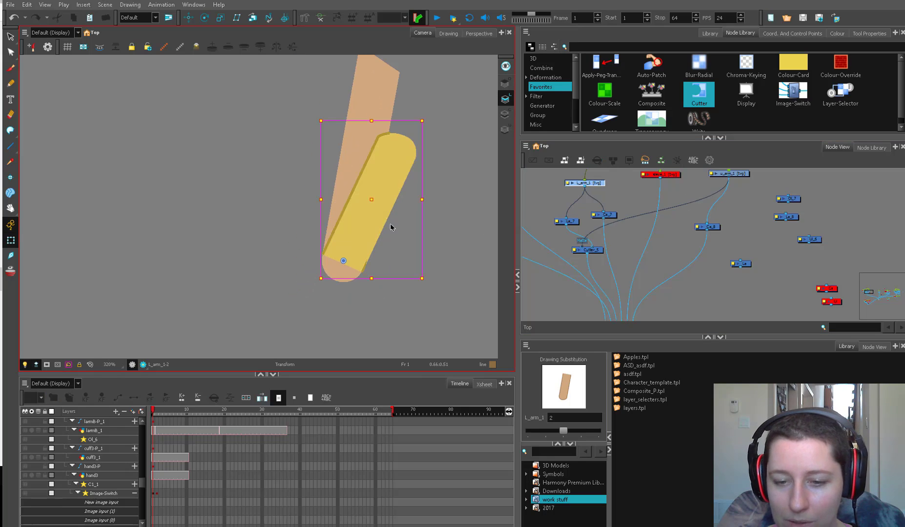
key(alt+e)
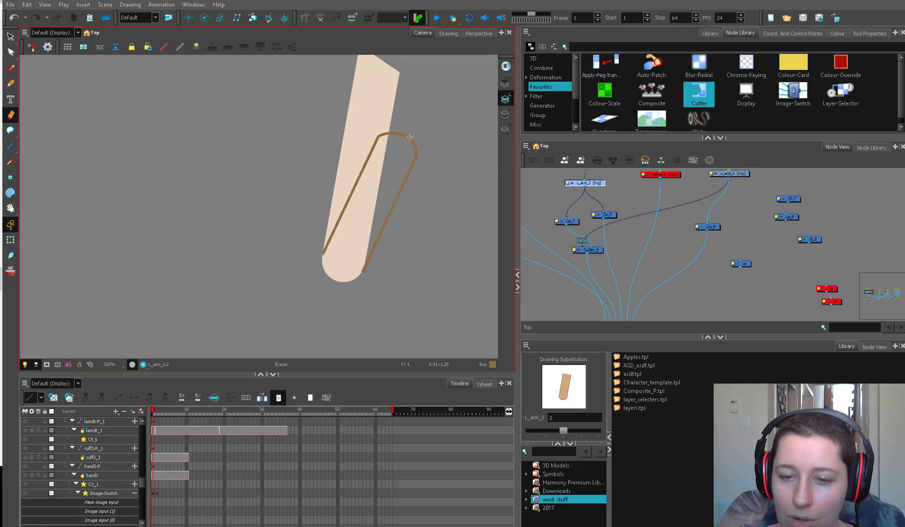
mouse_move(407, 139)
mouse_down()
mouse_move(394, 137)
mouse_move(399, 191)
mouse_move(365, 278)
mouse_up()
click(11, 240)
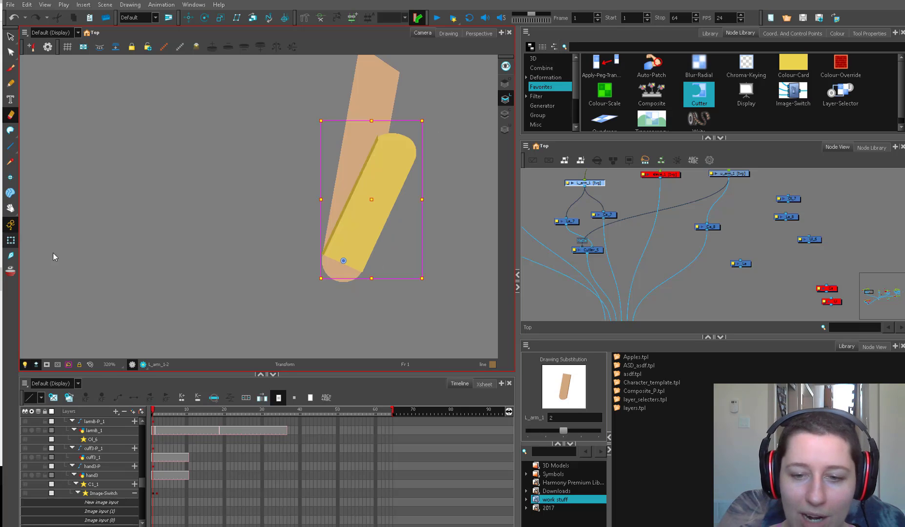
key(1)
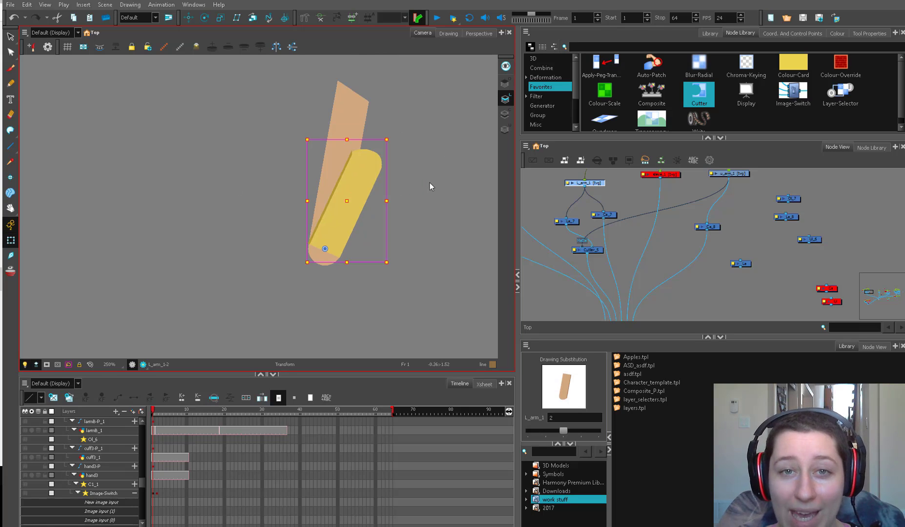
Step: Swing the lower arm around the elbow and leave it bent more openly to test the overlap outline
mouse_move(405, 147)
mouse_down()
mouse_move(369, 175)
mouse_move(400, 174)
mouse_move(398, 264)
mouse_up()
key(Escape)
click(397, 259)
drag(438, 292, 434, 215)
Step: Adjust the lower arm's contour near the elbow with the Contour Editor and deselect the drawing
key(alt+q)
key(2)
drag(372, 278, 365, 268)
click(10, 240)
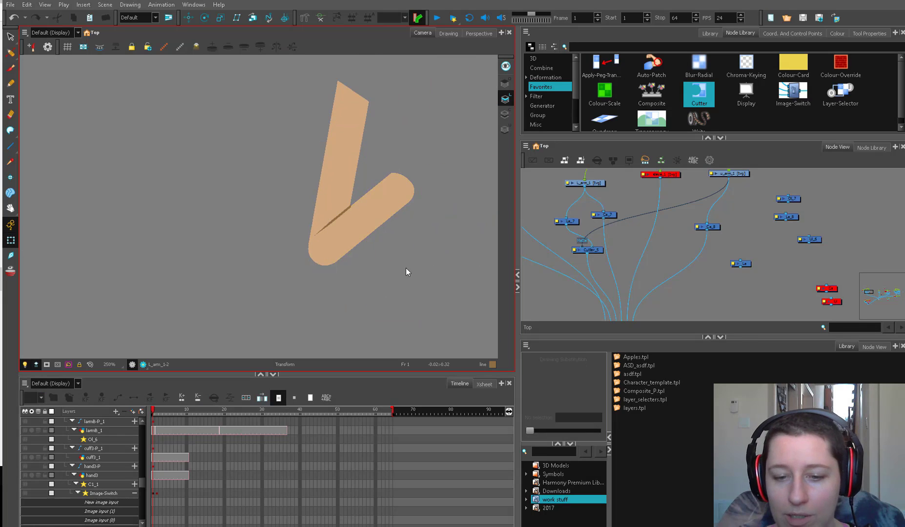
click(143, 364)
click(143, 364)
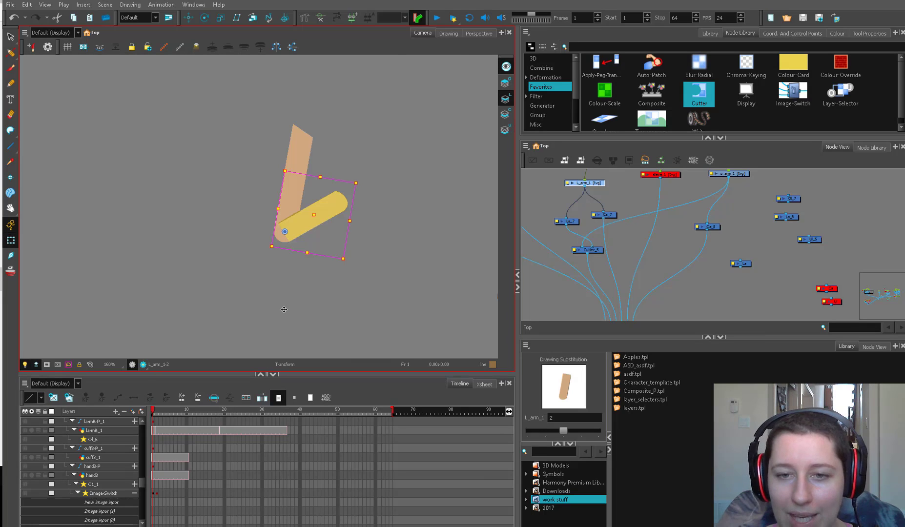
click(282, 336)
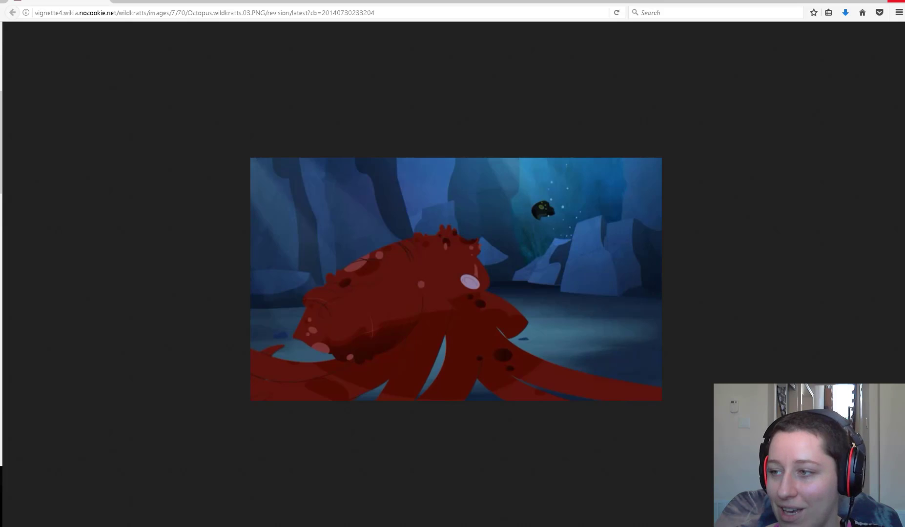
Step: Switch between the browser and the arm scene to examine how elbows and limbs are outlined in the reference cartoon stills
click(896, 1)
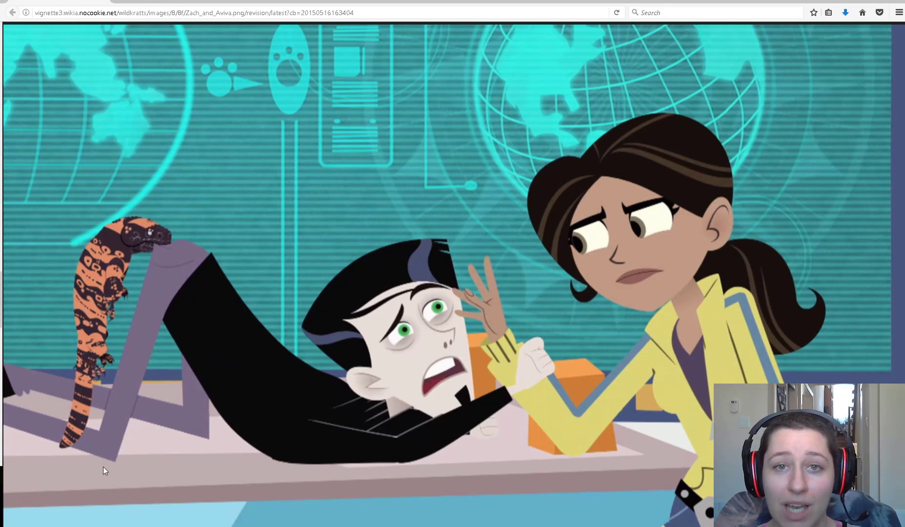
click(886, 2)
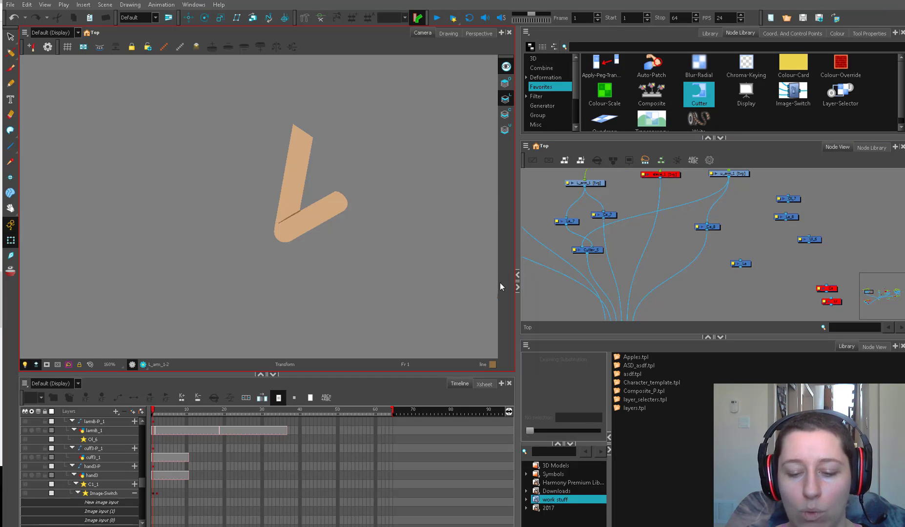
key(alt+Tab)
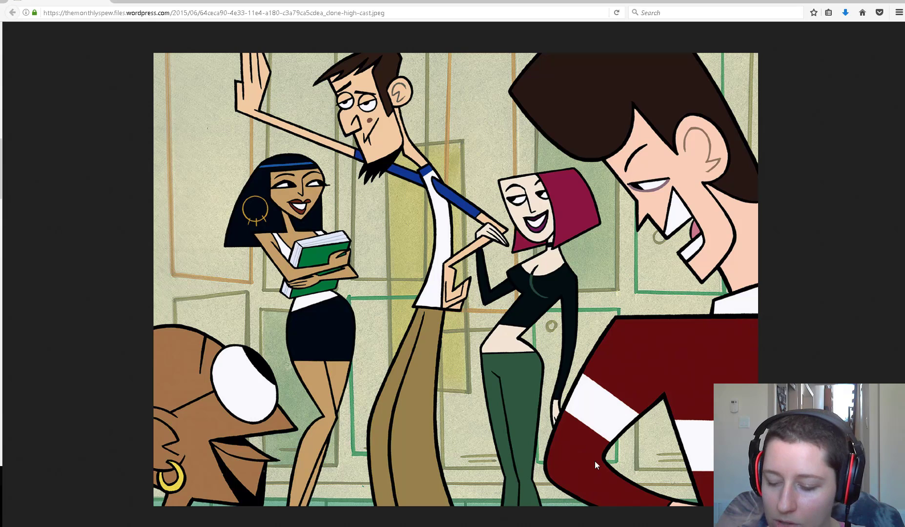
key(alt+Tab)
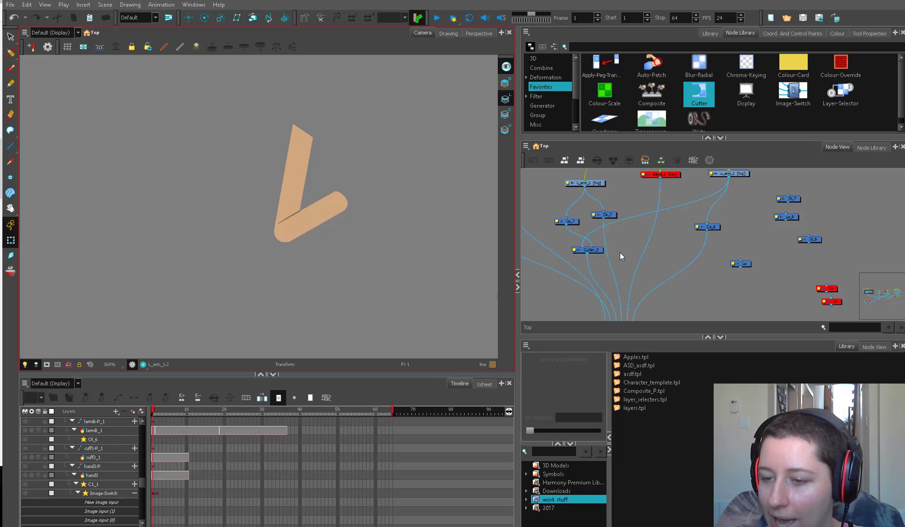
Step: In the boy_01 scene, locate the straight arm drawing's layer in the timeline and move its peg and drawing nodes slightly down
click(628, 208)
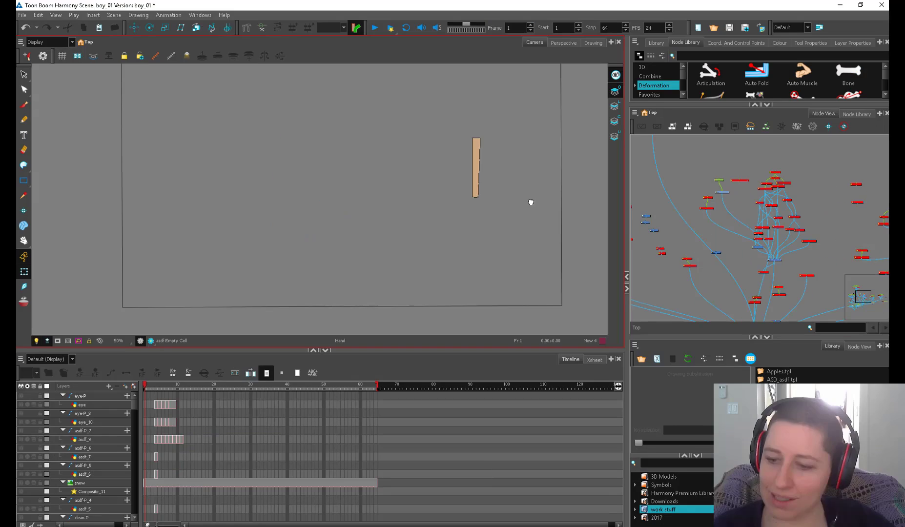
scroll(329, 236, up, 3)
click(281, 230)
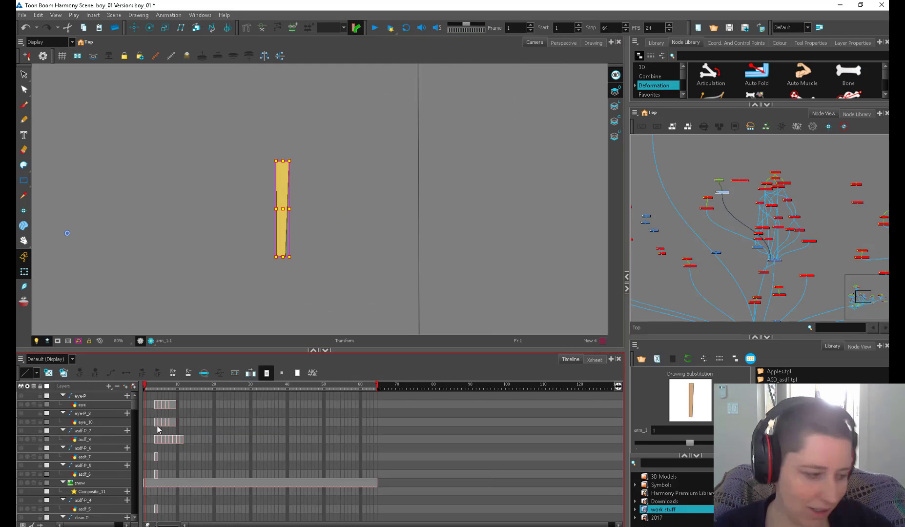
key(o)
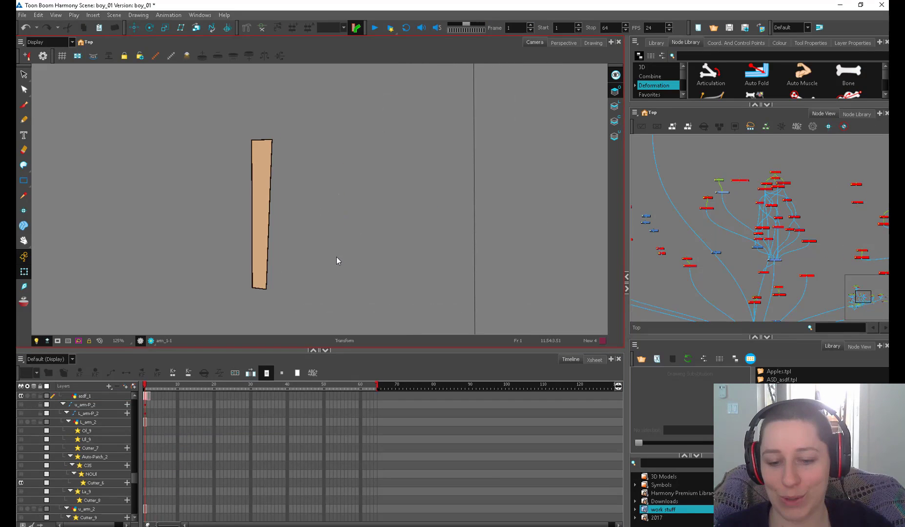
click(274, 245)
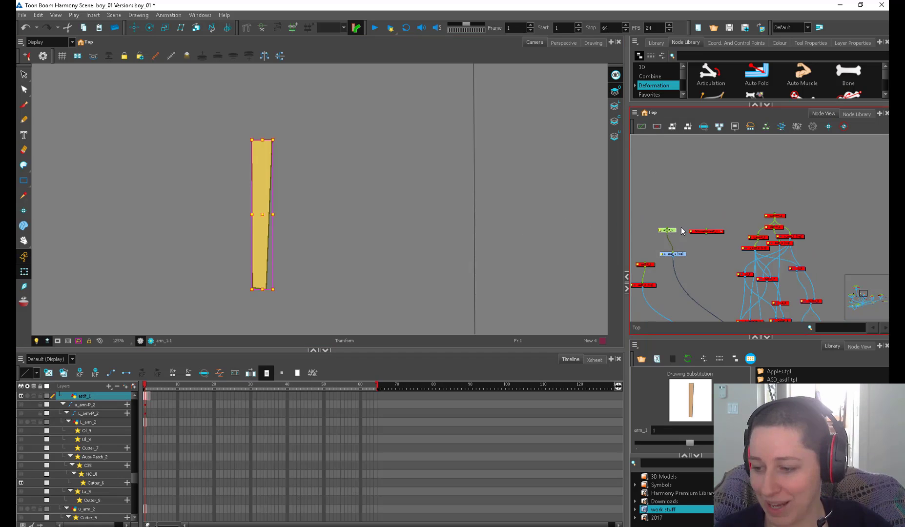
drag(681, 252, 681, 262)
scroll(265, 209, down, 1)
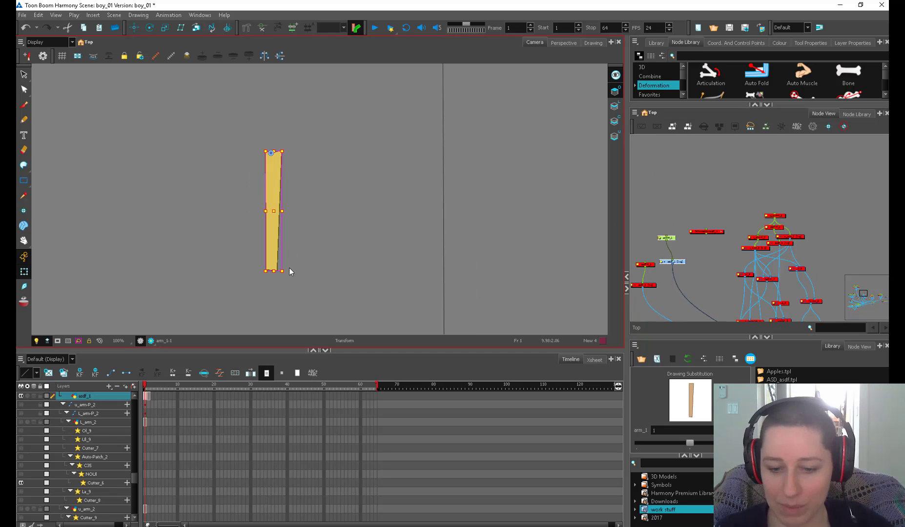
Step: Try rotating the whole straight arm and undo the rotation
drag(287, 278, 265, 256)
key(ctrl+z)
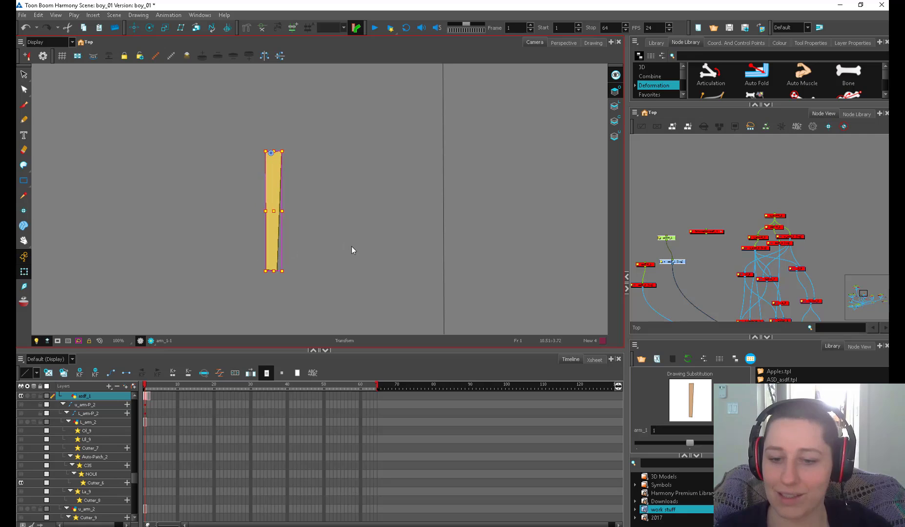
drag(360, 234, 362, 252)
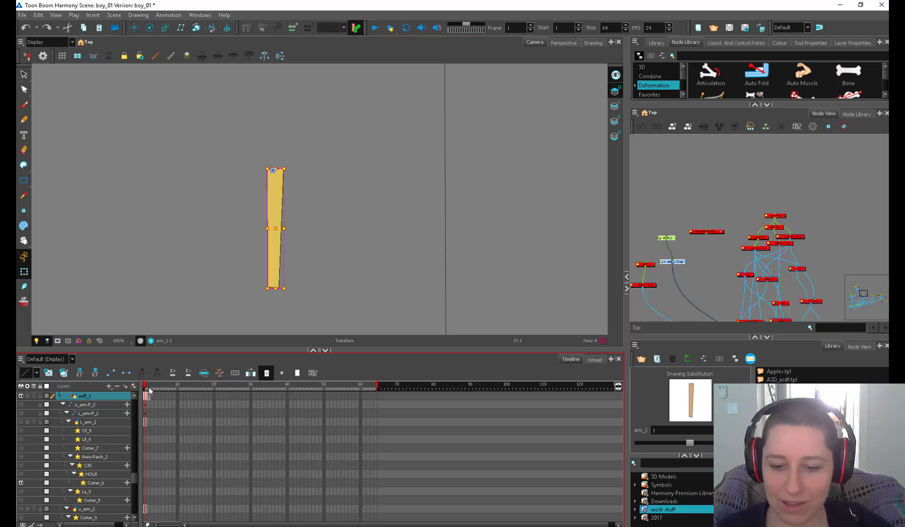
Step: On frame 2, close the open ends of the bent arm outline and fill it with the skin colour
click(148, 391)
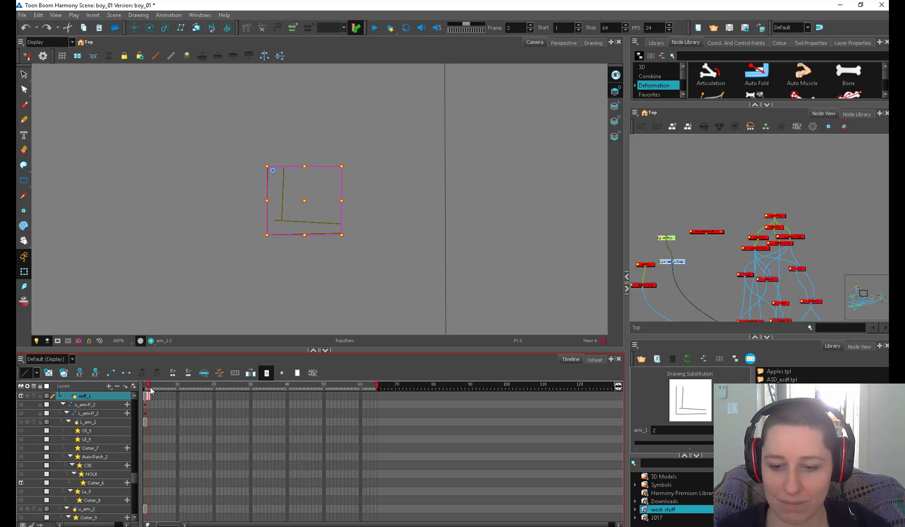
scroll(355, 264, up, 2)
key(alt+s)
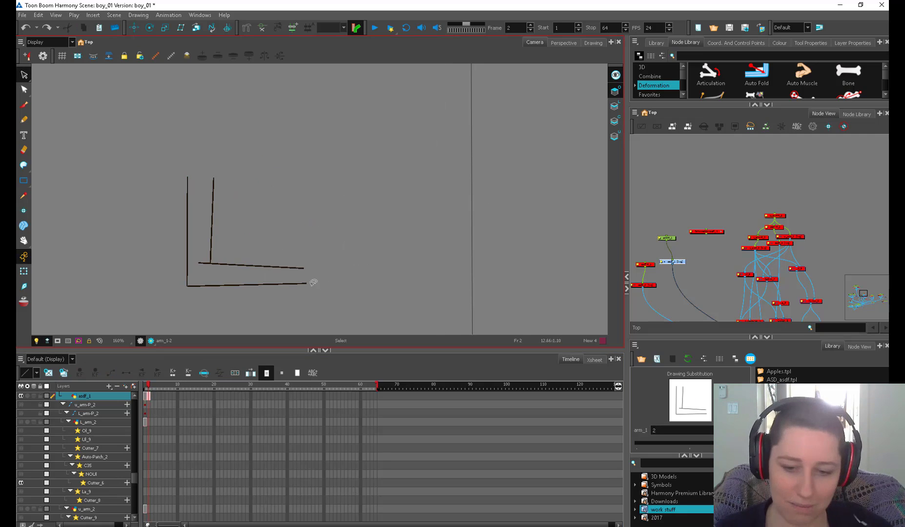
scroll(341, 271, up, 2)
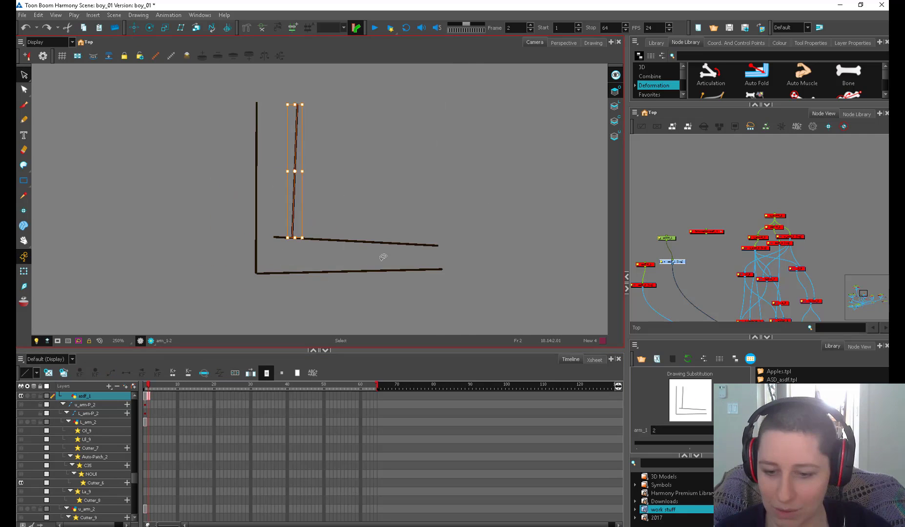
key(alt+i)
drag(439, 275, 440, 274)
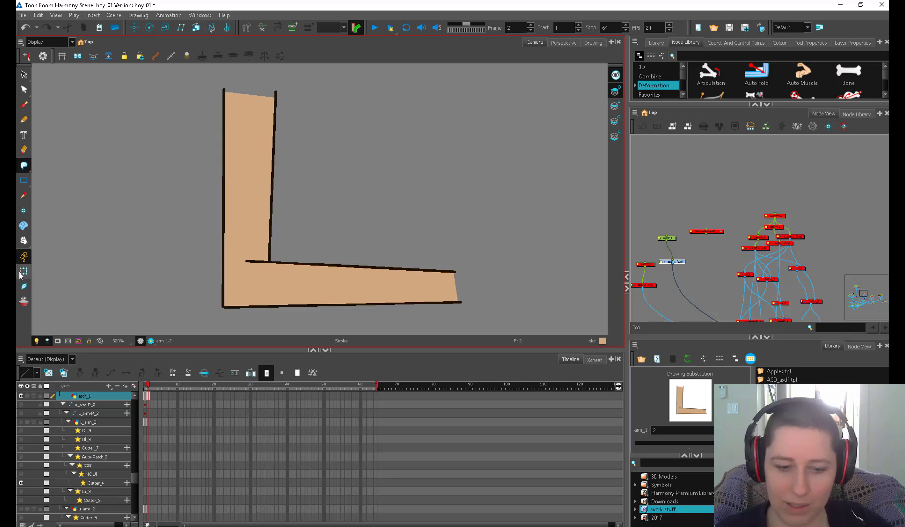
click(24, 271)
key(1)
key(1)
click(460, 225)
Step: Flip between frames 1 and 2 to compare the straight arm with the bent arm
click(146, 390)
click(148, 391)
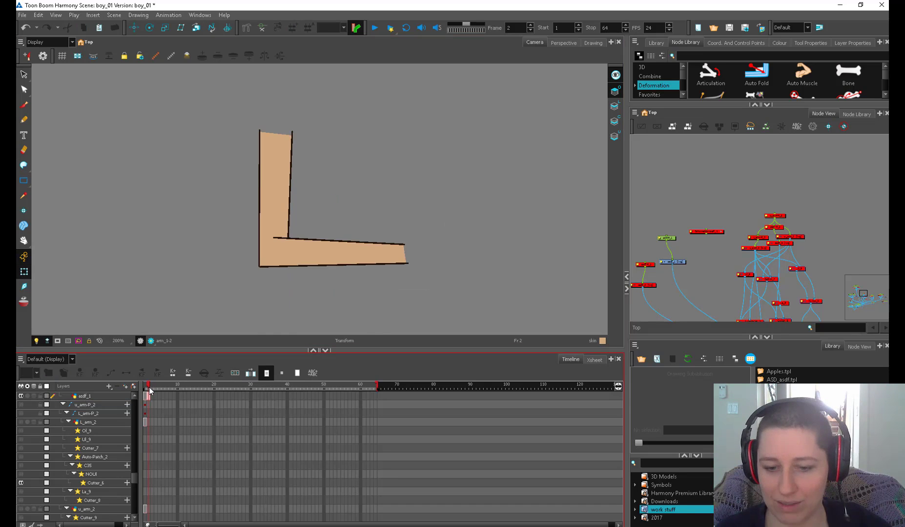
click(145, 390)
click(148, 390)
key(1)
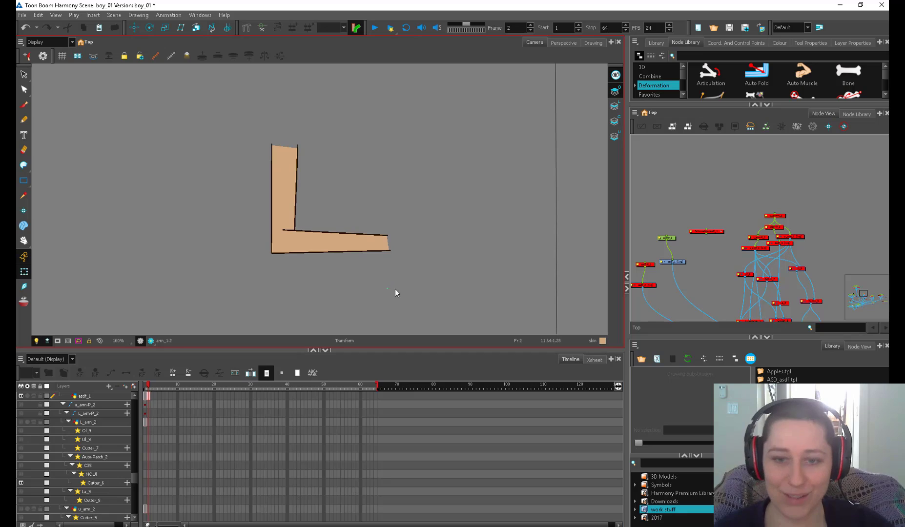
Step: Select the bent arm's artwork on frame 2 and examine the shape of its elbow
key(2)
key(2)
click(402, 252)
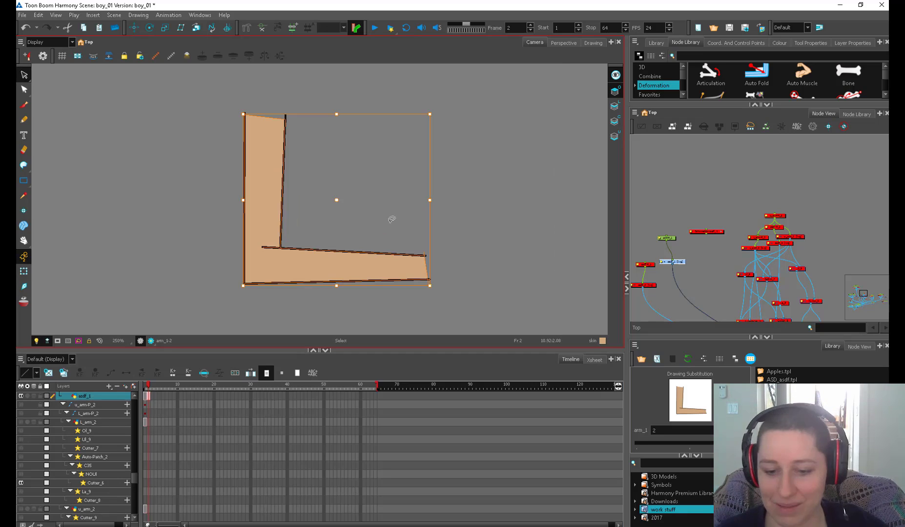
key(alt+s)
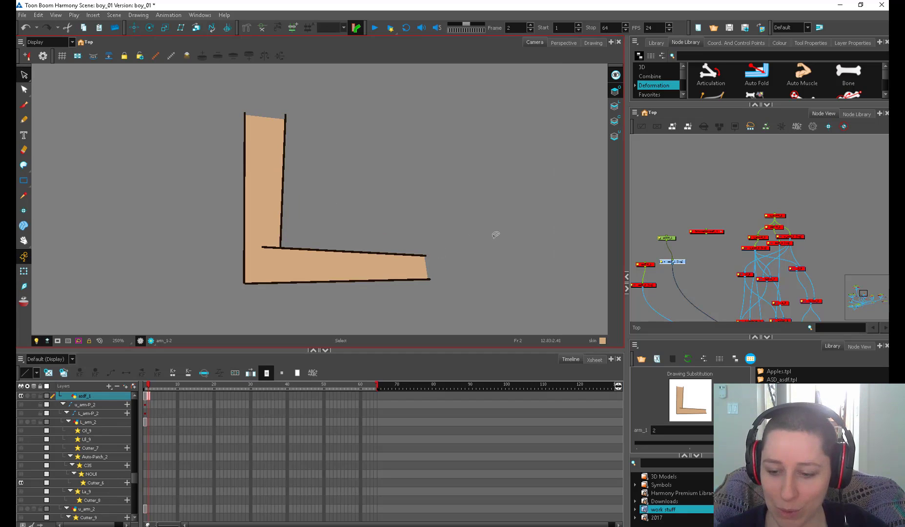
click(267, 257)
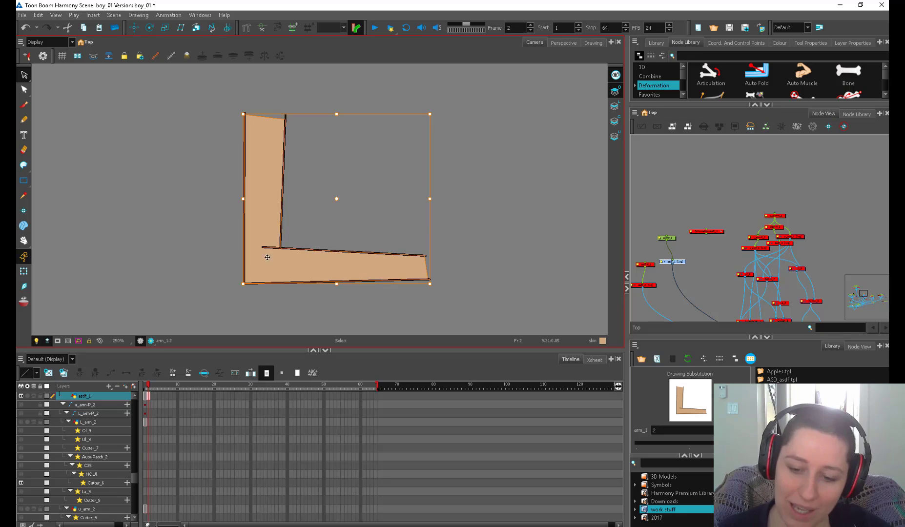
Step: On frame 1, paste the lower half of the straight arm into its own drawing node
click(145, 388)
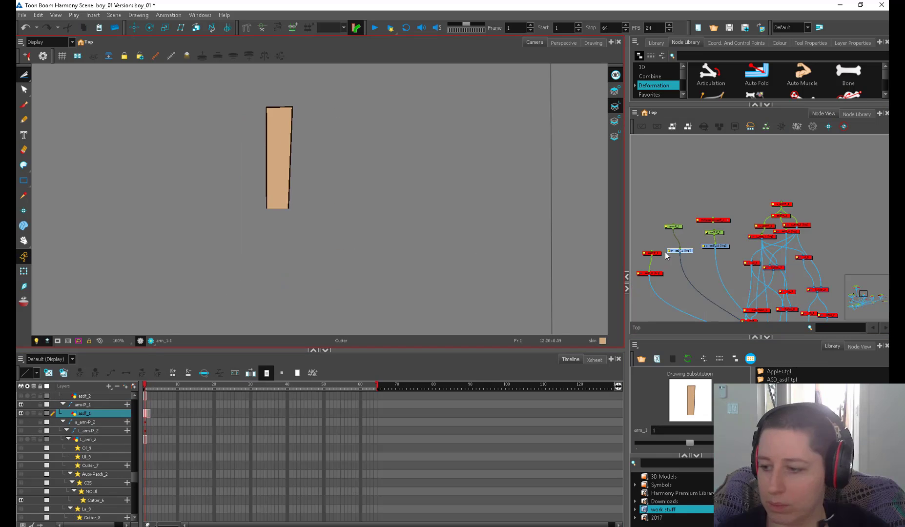
click(714, 246)
key(ctrl+v)
Step: Place the pivot of the lower arm's peg at the centre of the elbow cut
key(b)
key(alt+3)
key(2)
key(2)
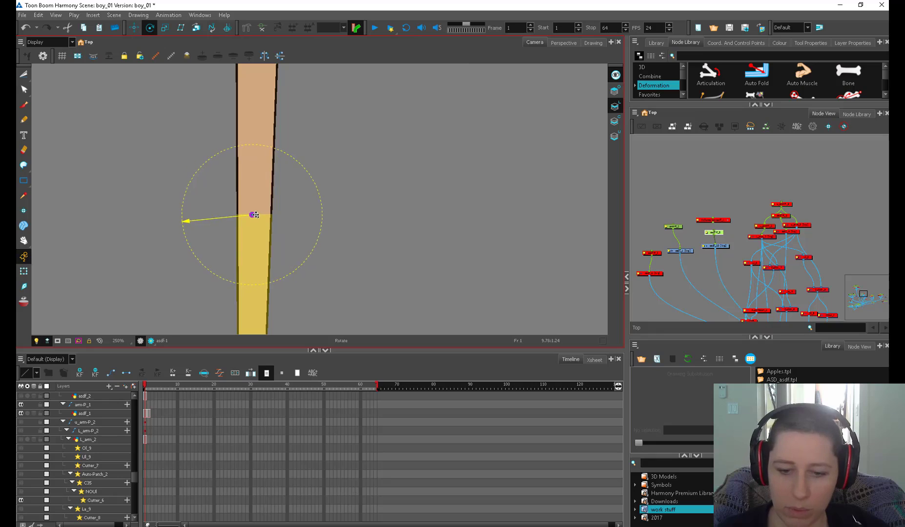
key(2)
key(shift+t)
Step: Bend the lower arm upward around its centred elbow pivot
drag(290, 318, 325, 154)
key(2)
key(2)
drag(255, 228, 299, 274)
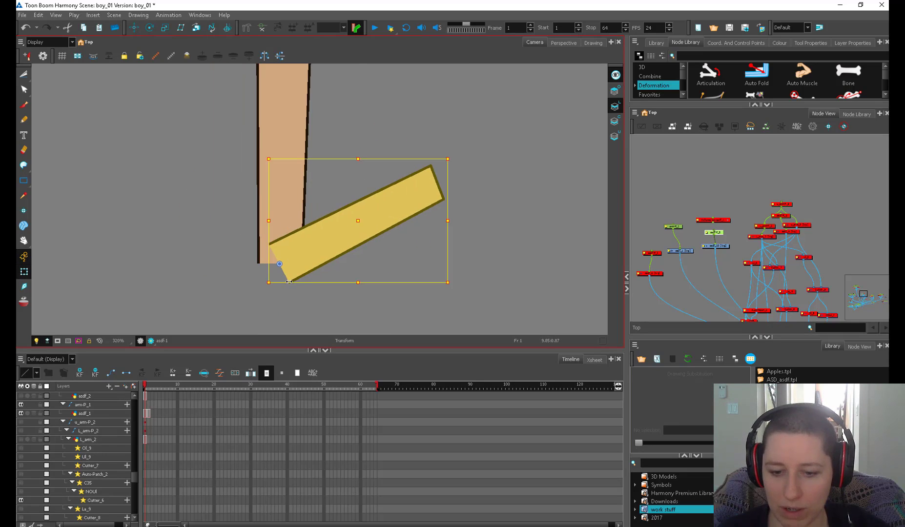
Step: Extend the outer elbow corners of the upper and lower arm with the Contour Editor to meet in one point
click(264, 259)
key(alt+q)
drag(258, 264, 258, 297)
click(24, 271)
key(alt+q)
click(23, 271)
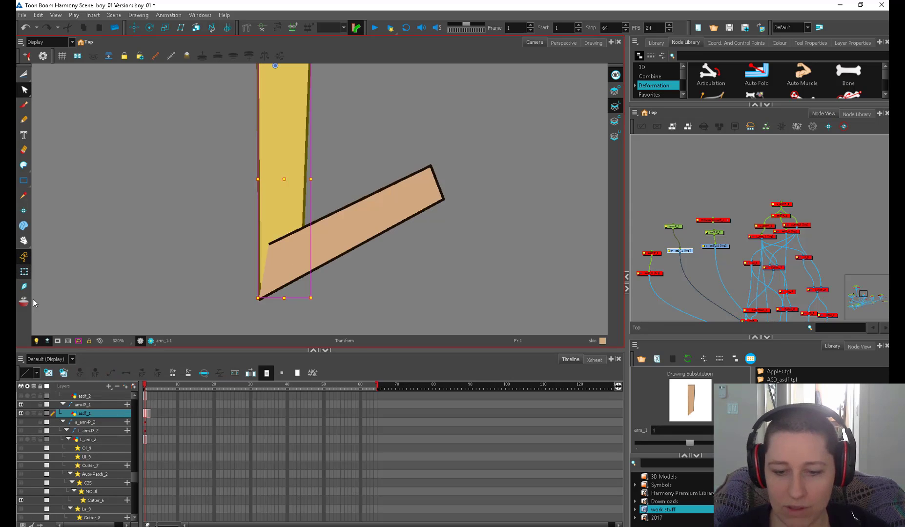
key(1)
click(306, 313)
Step: Undo the elbow corner edits and the lower arm's rotation
key(ctrl+z)
key(ctrl+z)
key(ctrl+z)
key(ctrl+z)
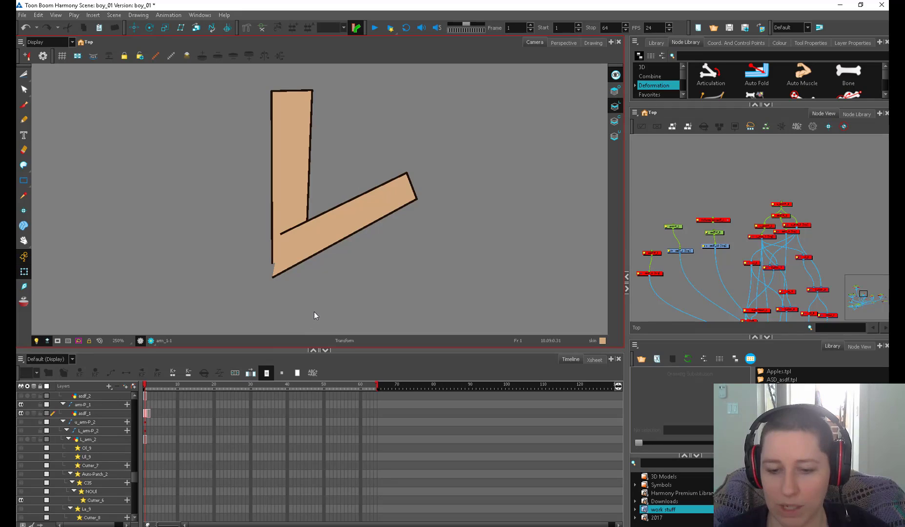
scroll(317, 309, down, 3)
drag(317, 309, 319, 269)
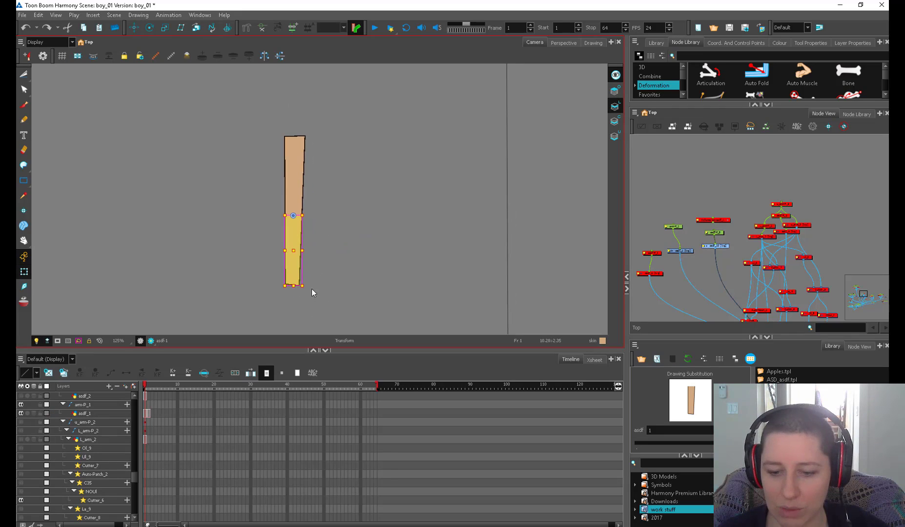
Step: Move the lower arm's pivot to the outer edge of the elbow cut
key(2)
key(alt+3)
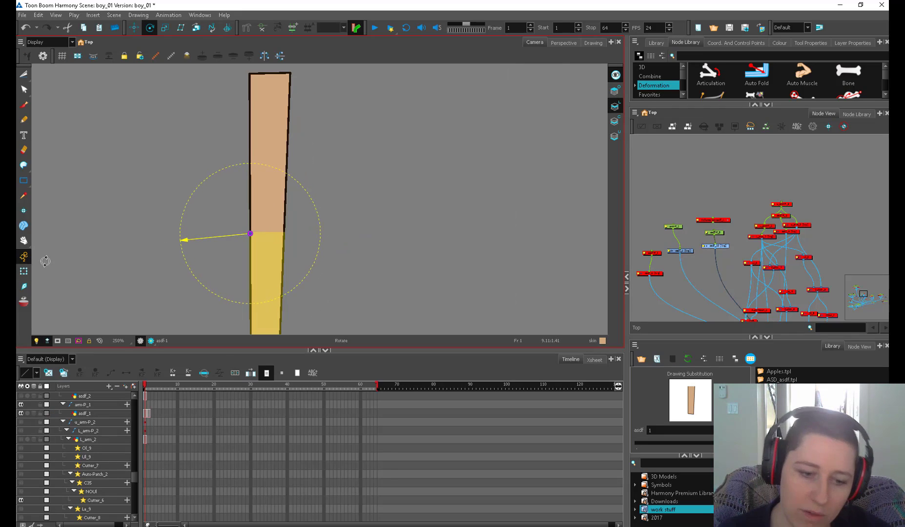
click(24, 271)
Step: Bend the lower arm upward around the outer-edge pivot and select the upper arm to inspect the joint
key(1)
key(1)
drag(297, 310, 340, 164)
key(ctrl+z)
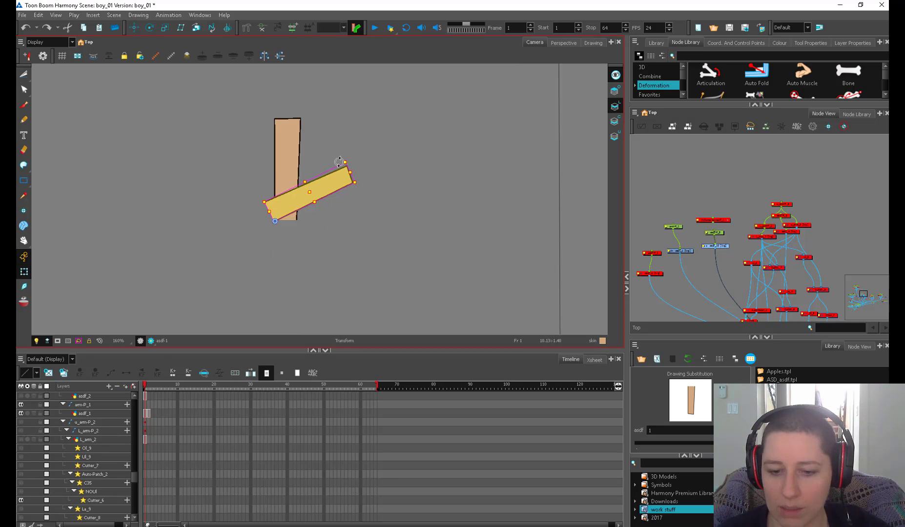
key(2)
key(2)
click(306, 246)
drag(310, 229, 354, 264)
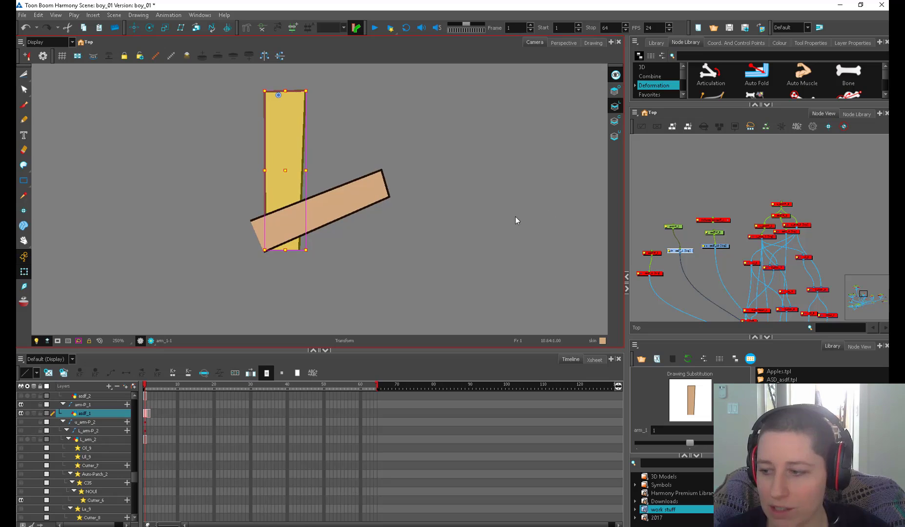
Step: Examine the existing arm rig's node network and its Cutter node in the Node View
scroll(762, 205, down, 1)
drag(812, 226, 749, 313)
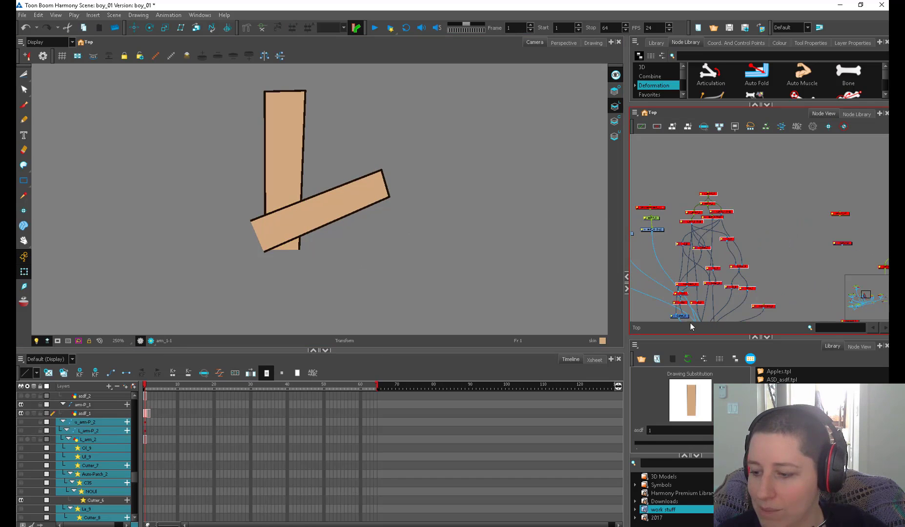
click(720, 242)
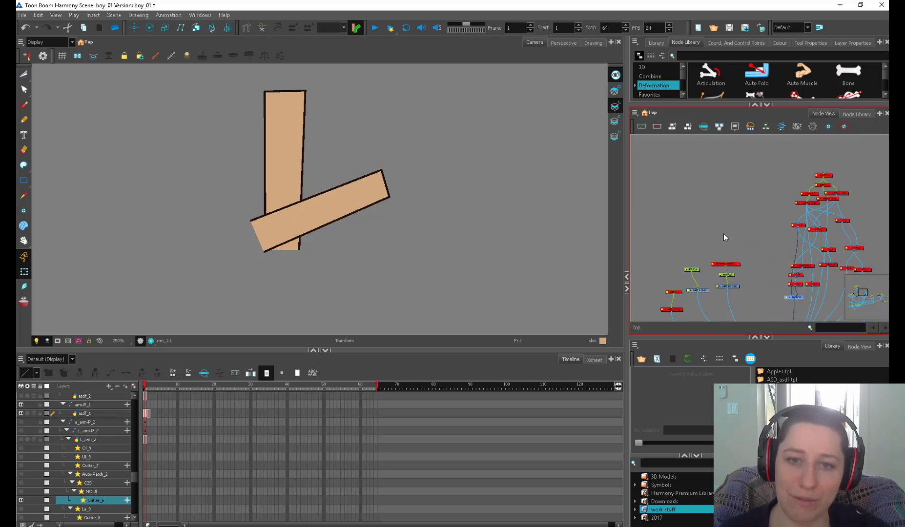
click(746, 248)
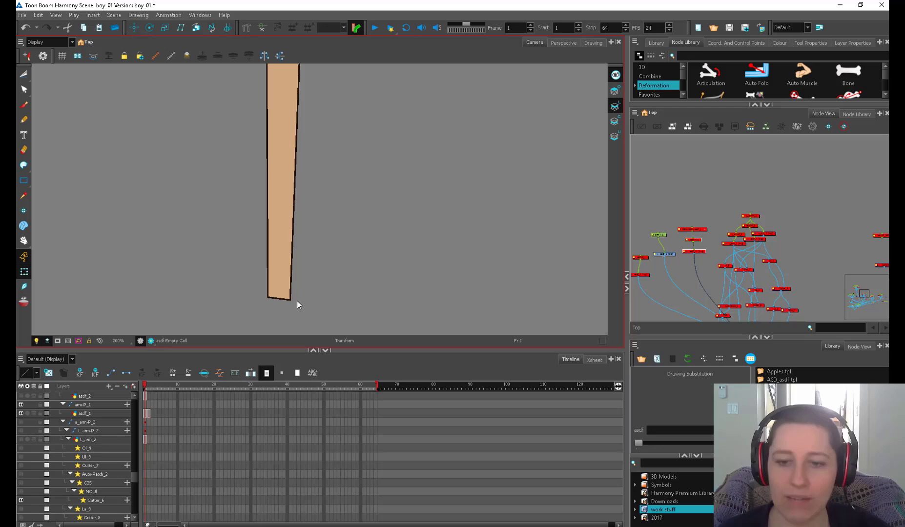
Step: Examine the arm drawings on frames 1 and 2 and the deformation node attached to the single-piece arm
key(space)
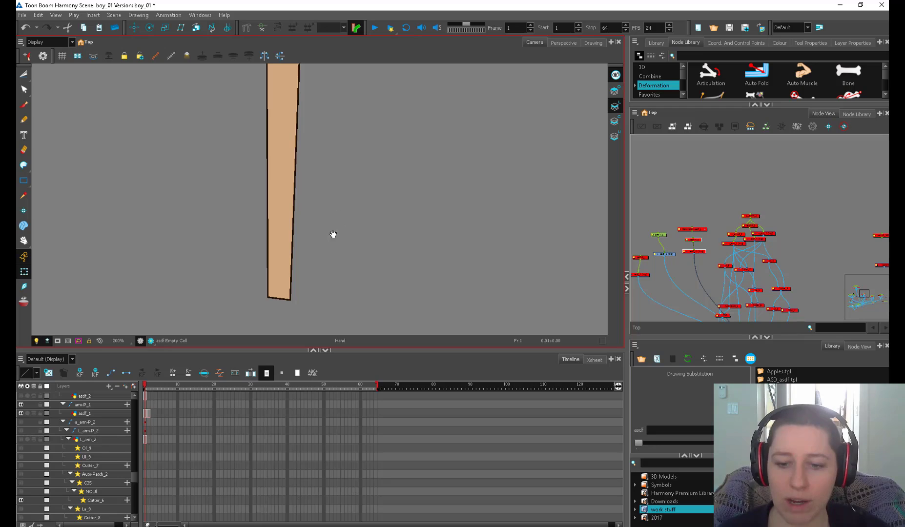
drag(333, 234, 328, 265)
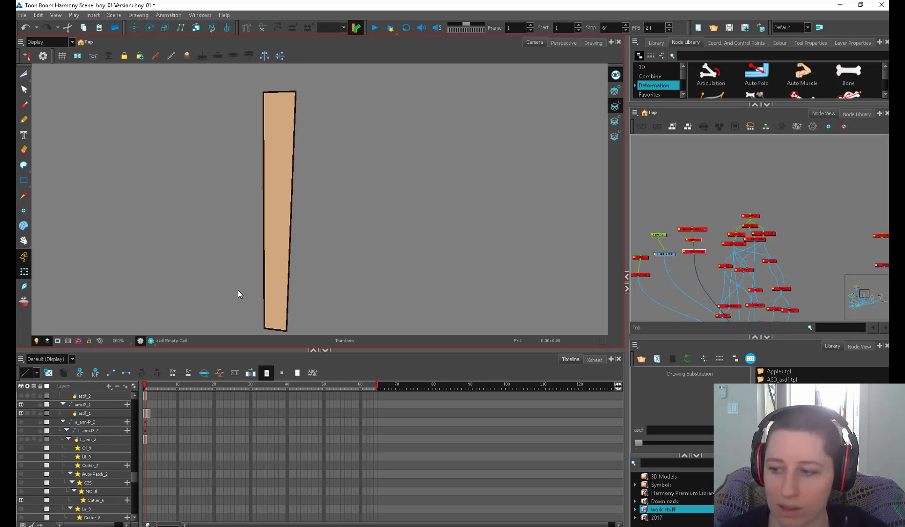
click(701, 255)
drag(702, 255, 699, 249)
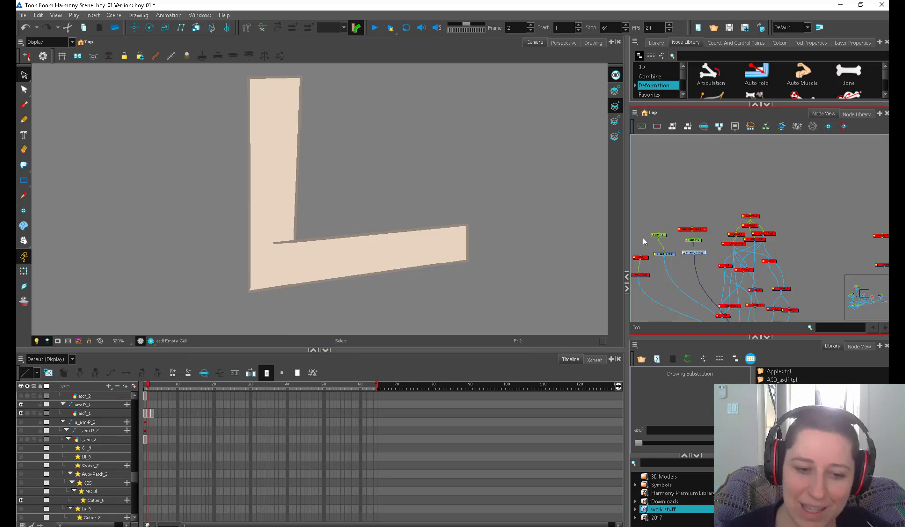
click(24, 271)
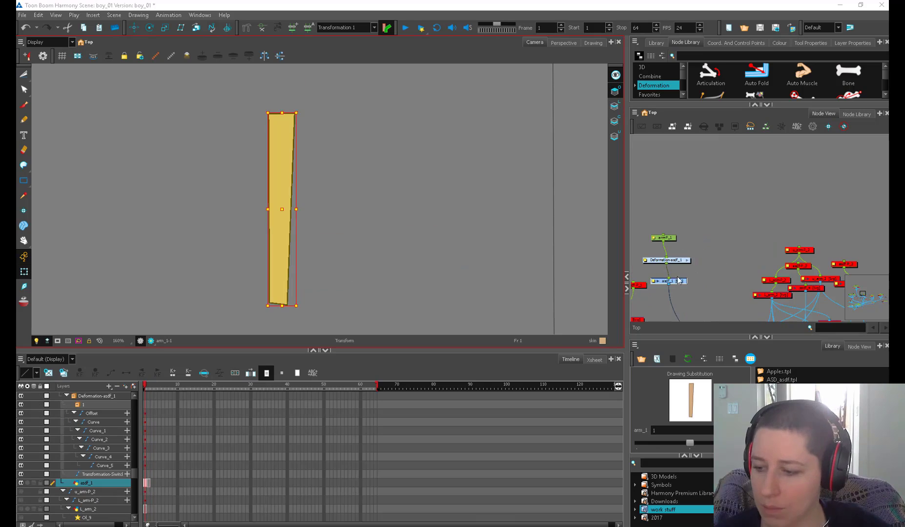
click(447, 219)
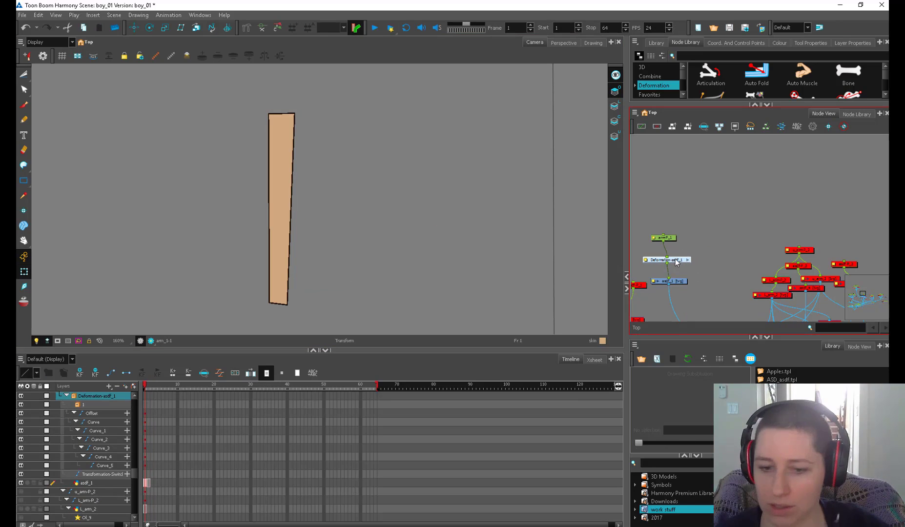
click(281, 190)
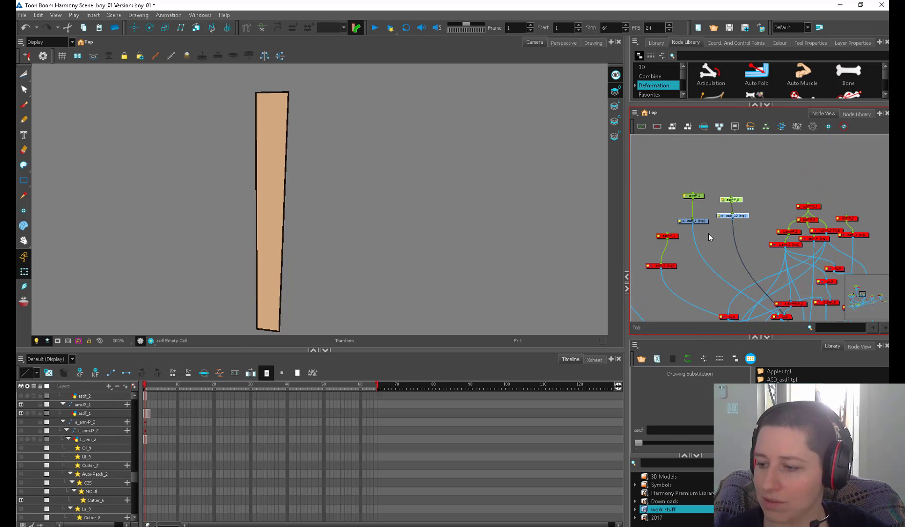
Step: Select the arm drawing and cut out its lower half below the elbow with the Cutter tool
click(702, 222)
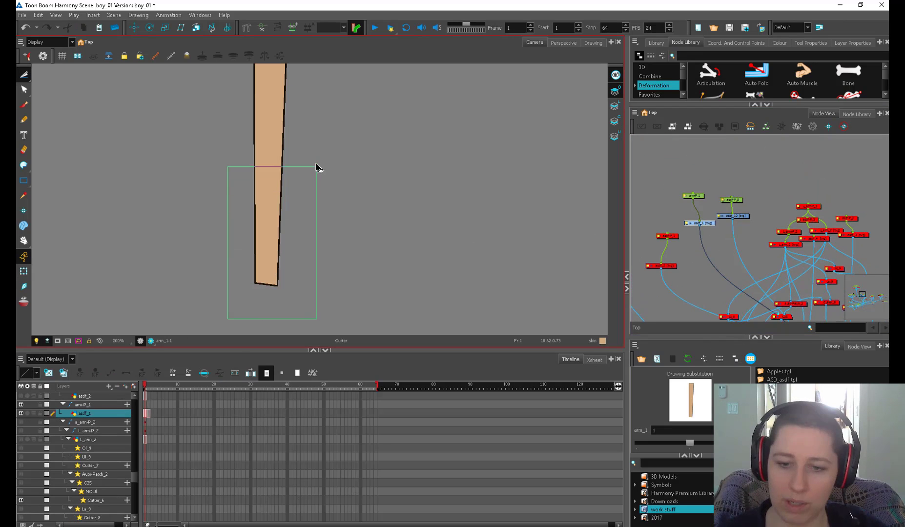
drag(312, 166, 313, 175)
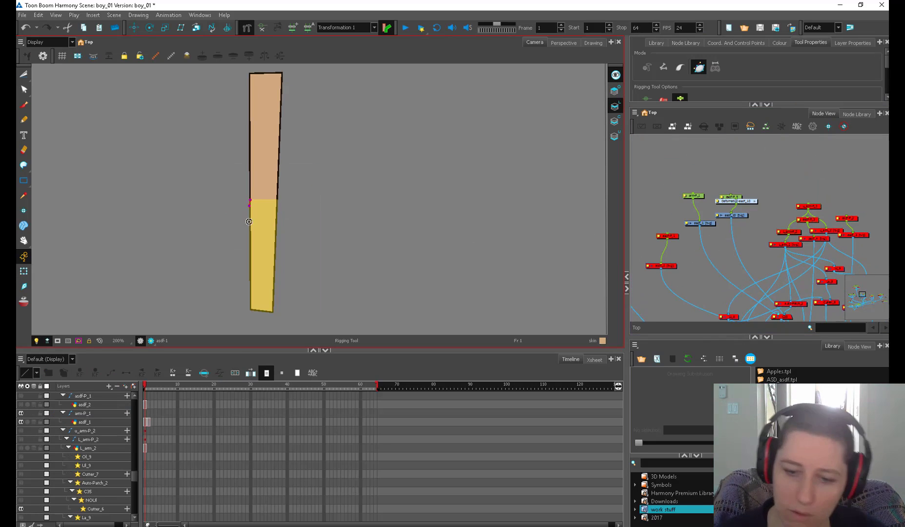
Step: Trace an envelope deformer around the lower arm, placing points at its corners from the outer elbow corner
click(250, 308)
scroll(261, 293, down, 2)
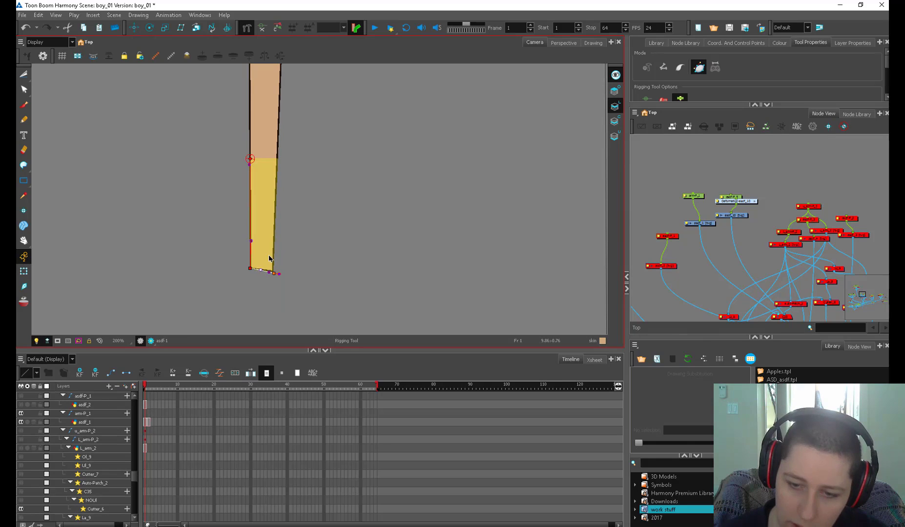
click(275, 271)
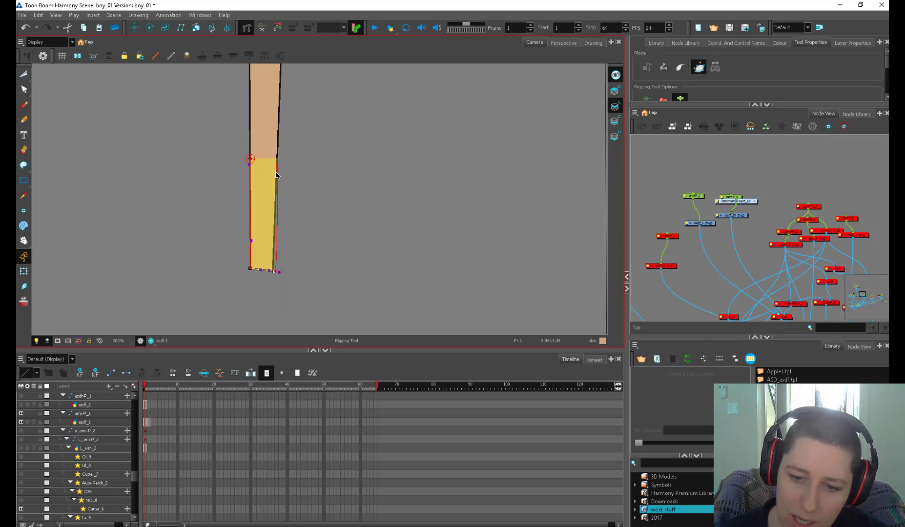
Step: Select the lower arm's peg and rotate the forearm upward at the elbow
click(24, 271)
drag(741, 202, 732, 195)
drag(287, 270, 332, 119)
drag(189, 165, 201, 226)
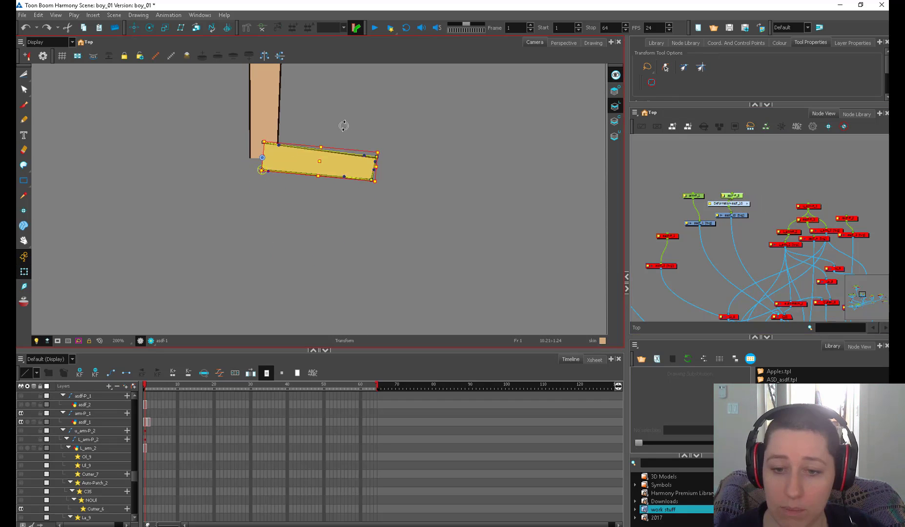
Step: Adjust the envelope points at the bent lower arm's wrist end to fit its corners with the Rigging tool
key(2)
drag(268, 237, 249, 242)
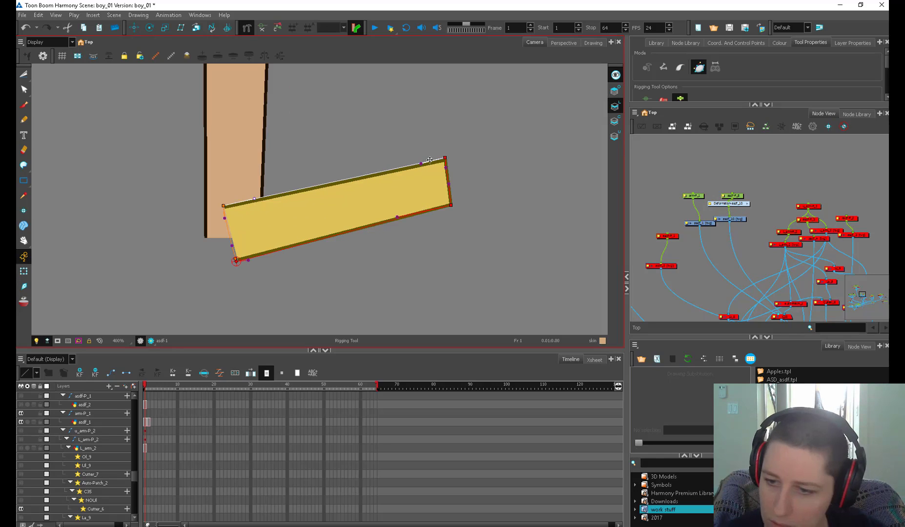
click(444, 159)
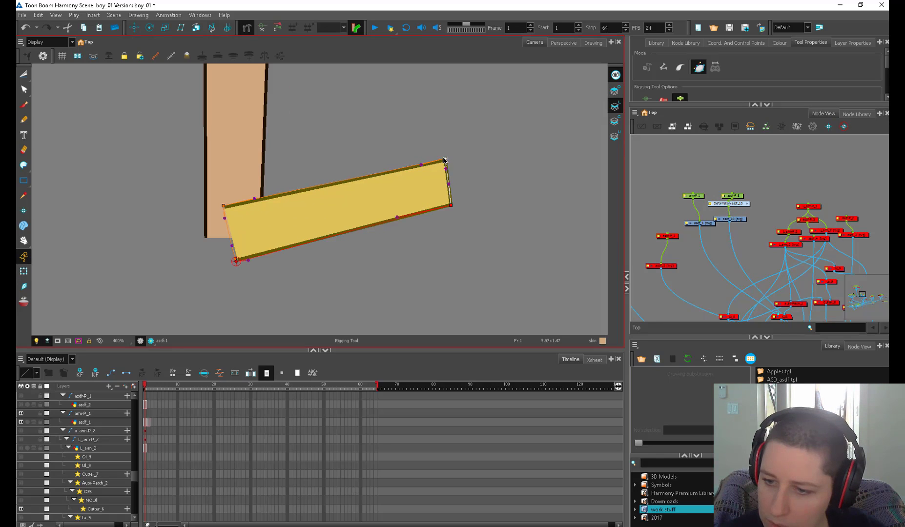
click(451, 205)
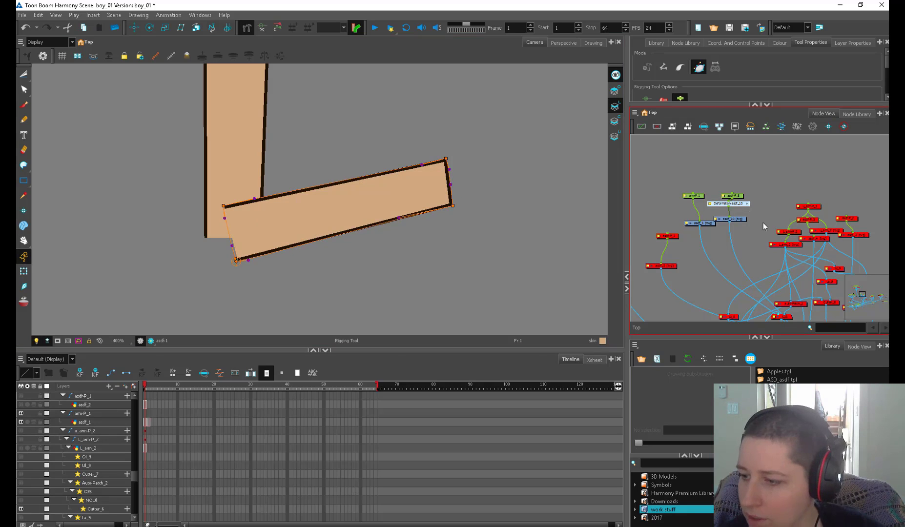
Step: Open the Curve_3 properties inside the lower arm's deformation group and review the Close Contour option
click(747, 203)
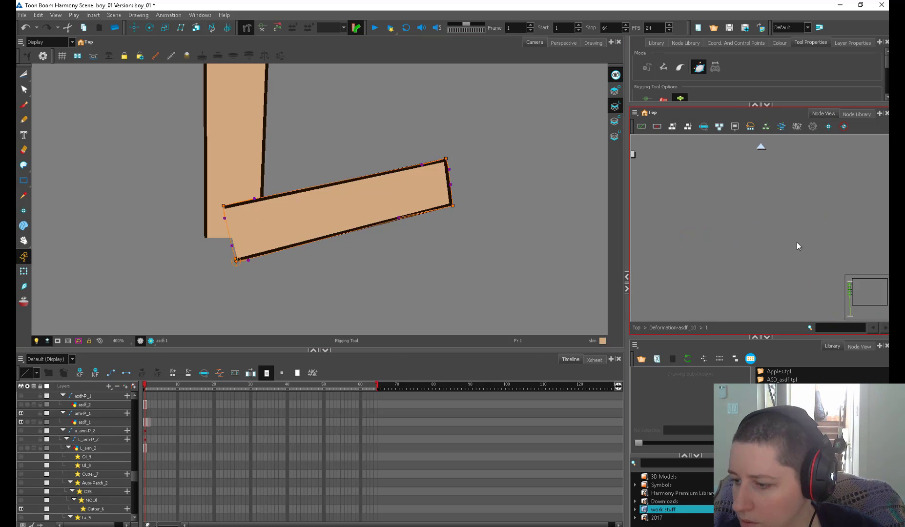
double_click(770, 230)
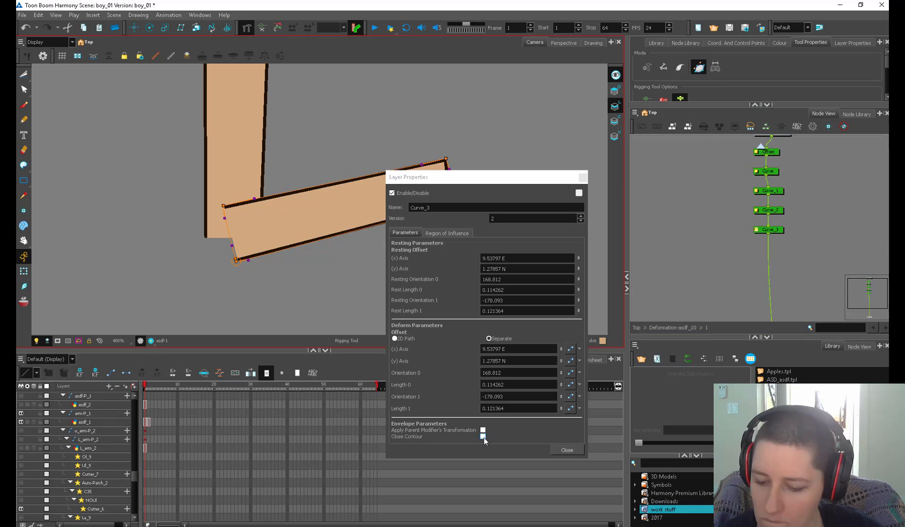
click(580, 448)
Step: Move the lower arm's two elbow envelope points to line up with the upper arm's outer edge
scroll(222, 238, up, 2)
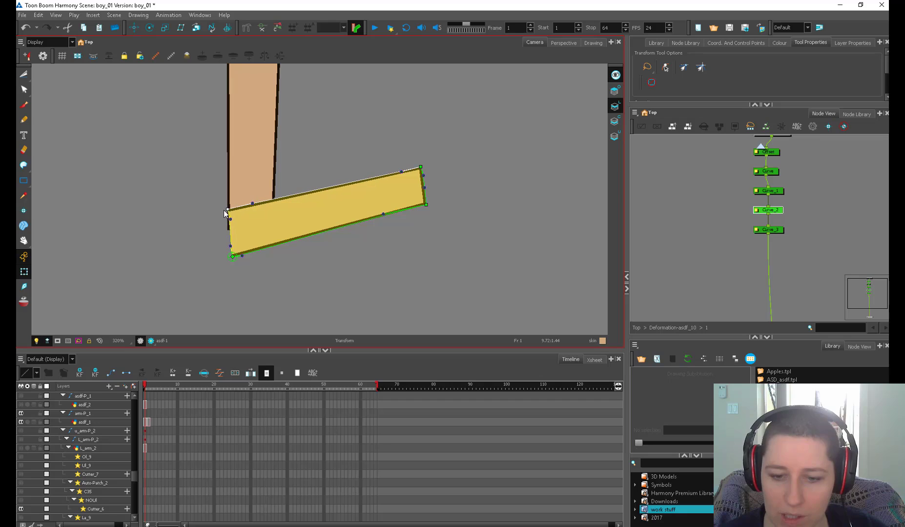
click(229, 214)
drag(232, 256, 229, 260)
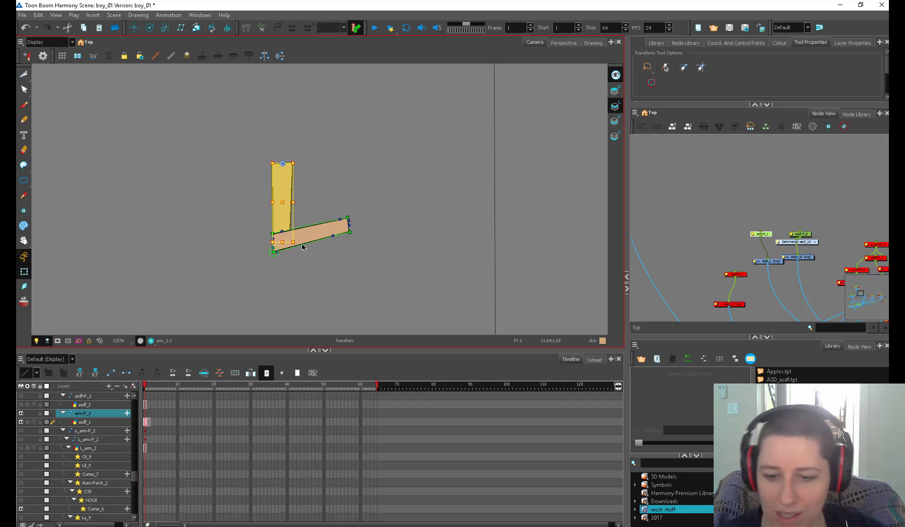
Step: Stretch and skew the lower end of the upper arm to meet the lower arm's outer elbow corner
scroll(319, 201, up, 4)
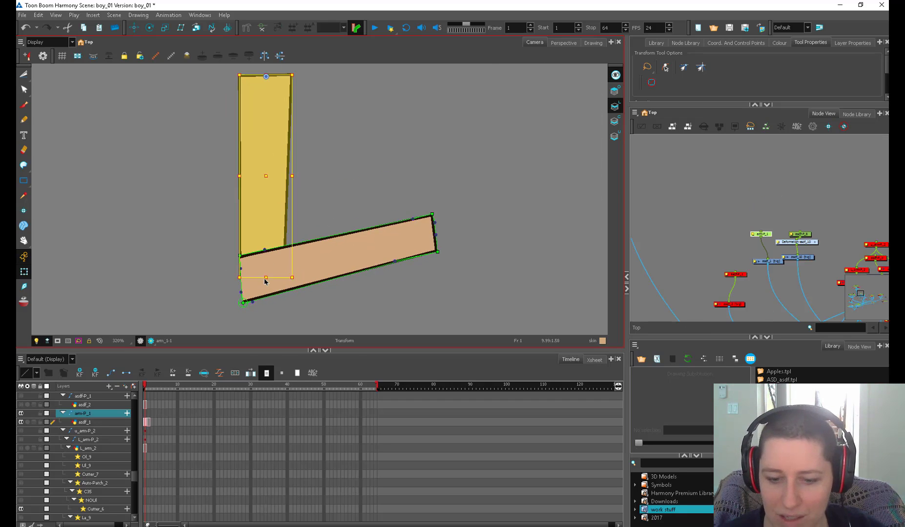
drag(264, 280, 292, 275)
drag(264, 302, 264, 296)
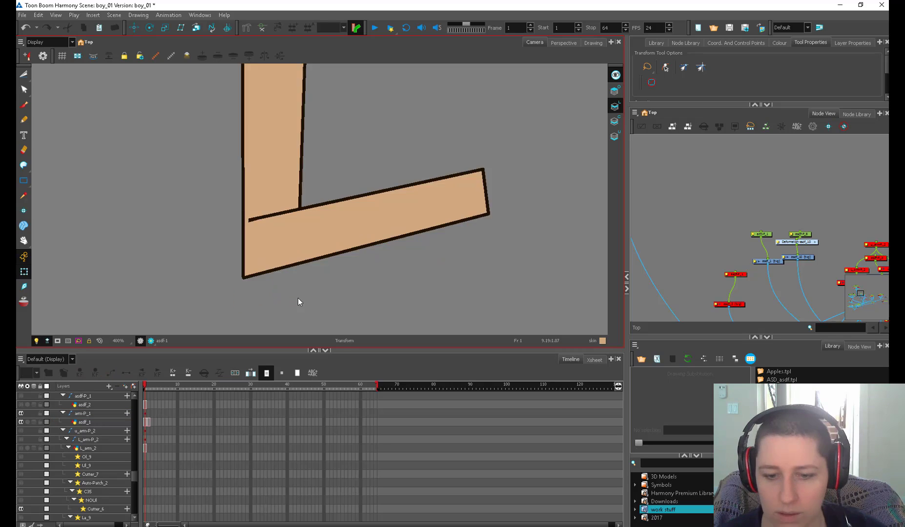
Step: Try rotating the lower arm downward with its peg, and undo back to the straight arm
key(1)
click(315, 211)
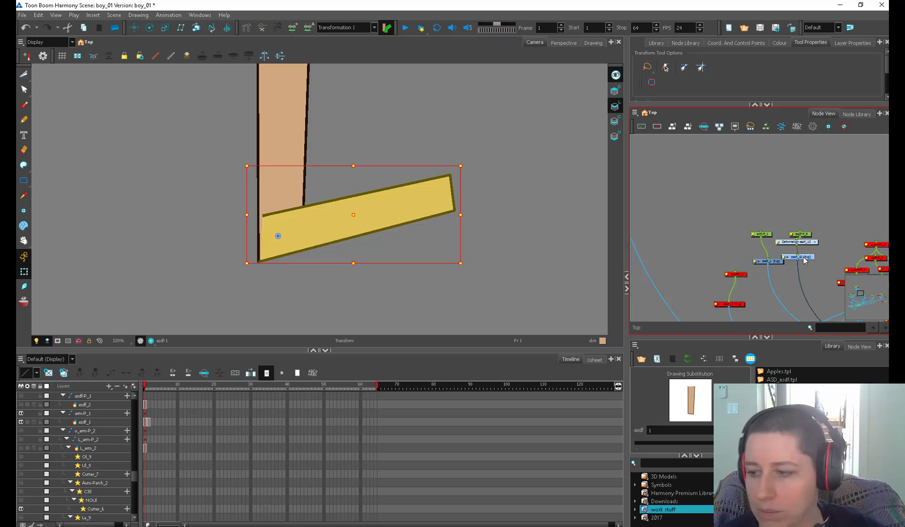
scroll(289, 106, down, 2)
drag(799, 234, 799, 223)
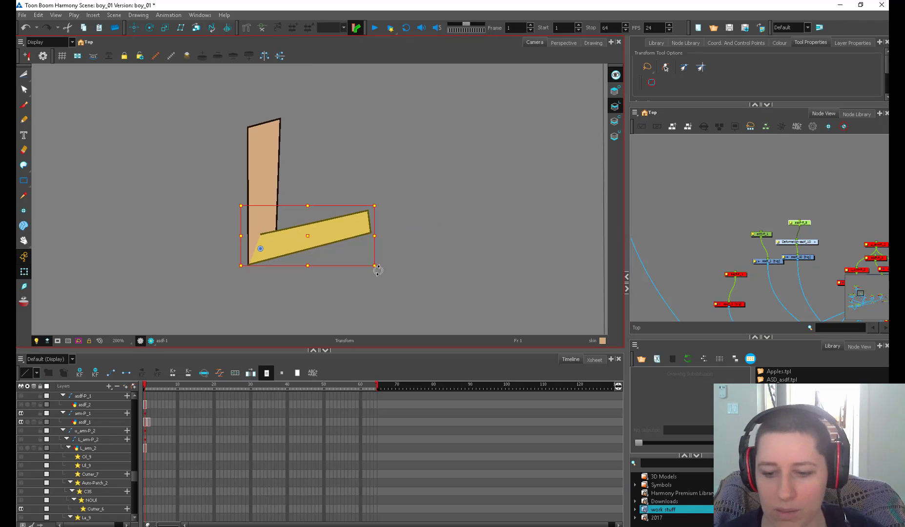
drag(378, 269, 348, 328)
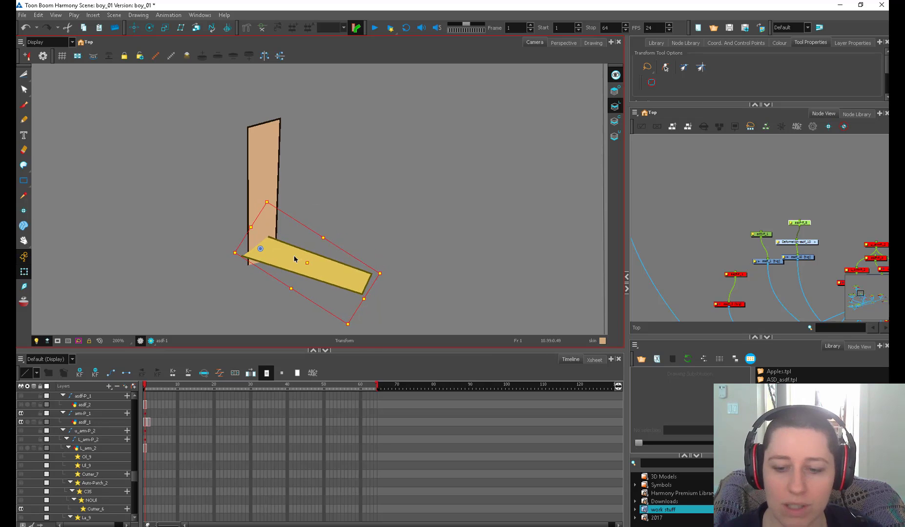
key(ctrl+z)
key(ctrl+z)
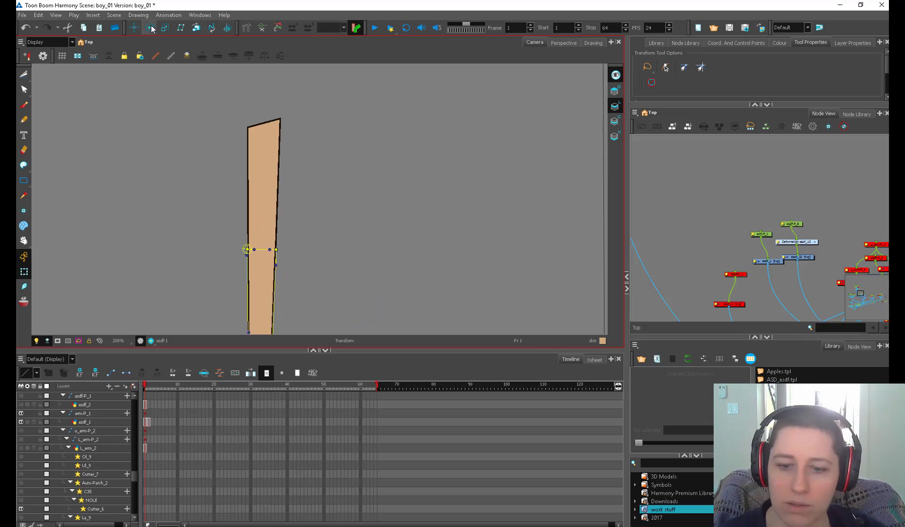
Step: Rotate the lower arm upward around the pivot at its outer elbow corner
key(alt+4)
key(2)
key(2)
key(alt+3)
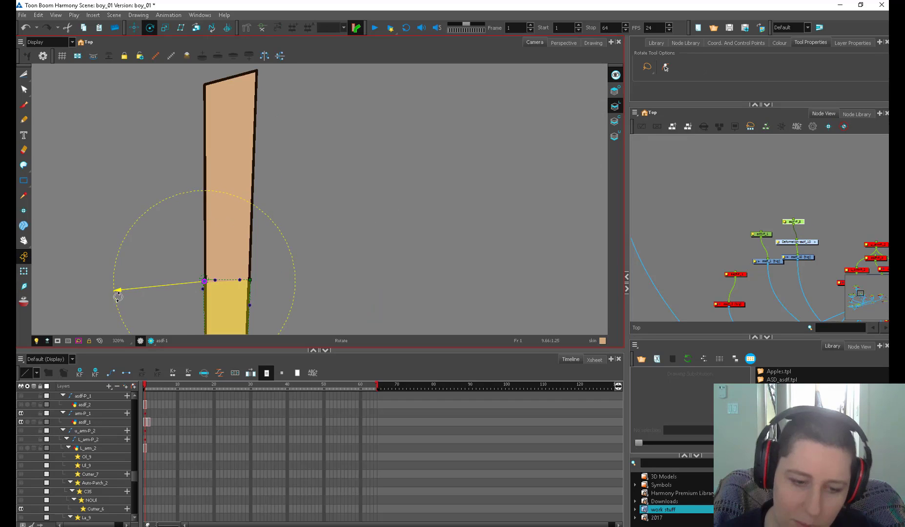
click(24, 271)
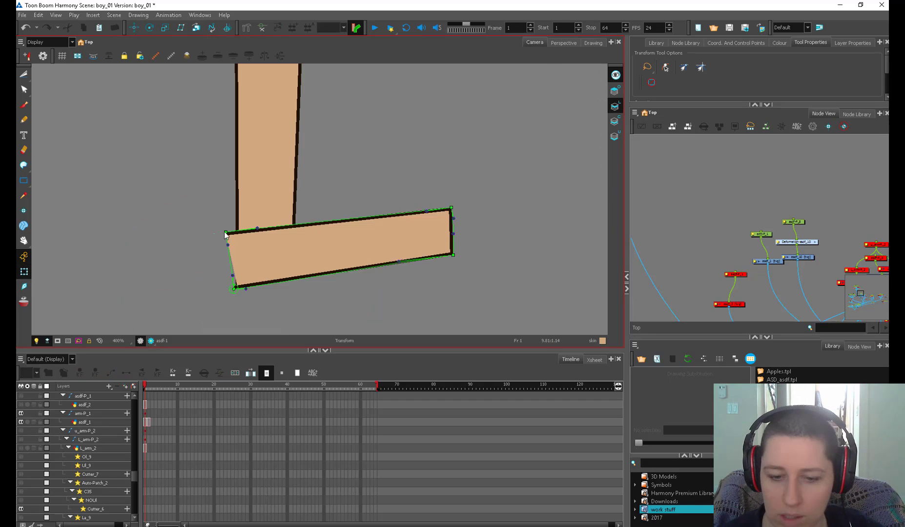
Step: Move the lower arm's inner elbow envelope point inward, past the upper arm's outer edge
click(278, 228)
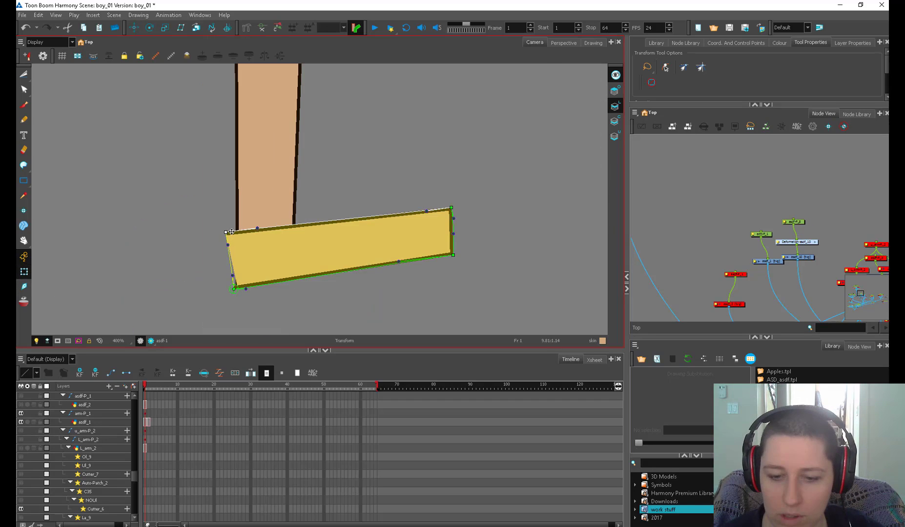
key(Right)
key(Right)
click(94, 291)
key(1)
key(1)
key(1)
key(1)
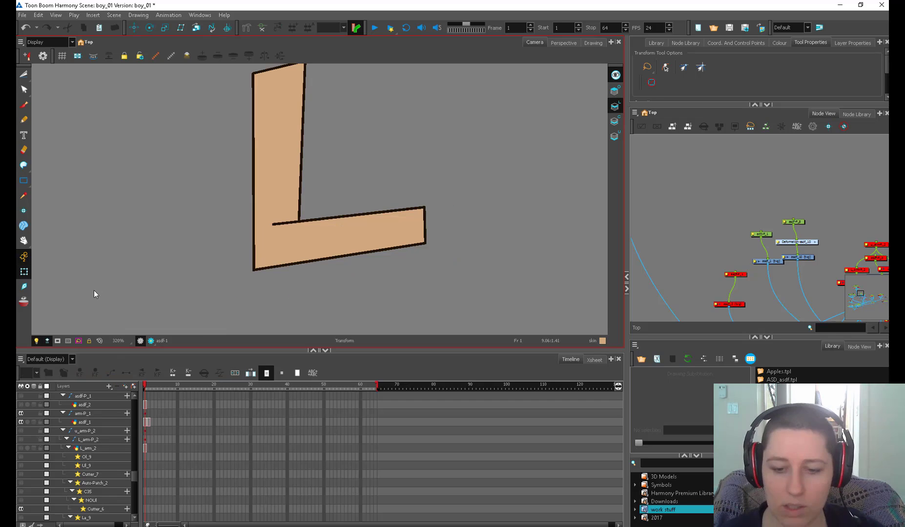
Step: Try rotating the lower arm drawing downward around the outer elbow pivot, and undo the rotation
drag(344, 235, 316, 244)
click(316, 213)
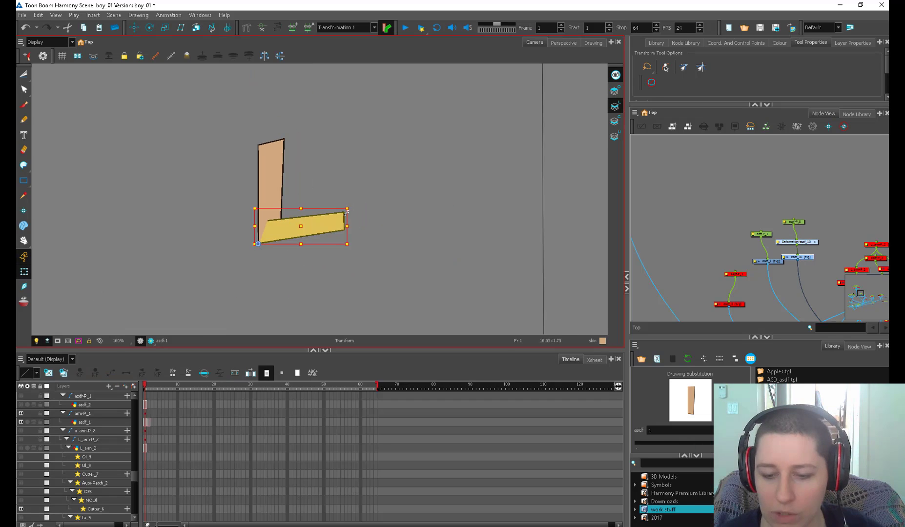
key(alt+b)
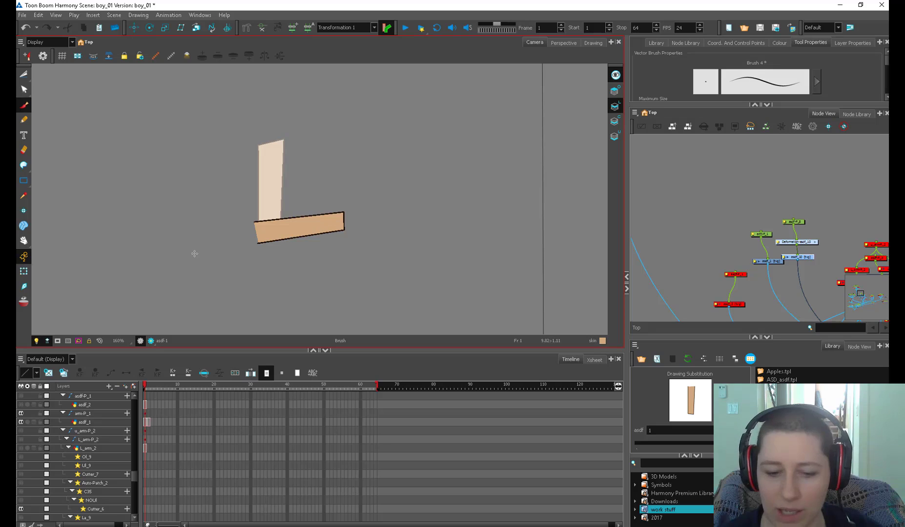
click(24, 271)
mouse_move(356, 204)
mouse_down()
mouse_move(291, 369)
mouse_move(319, 323)
mouse_move(338, 180)
mouse_move(341, 249)
mouse_up()
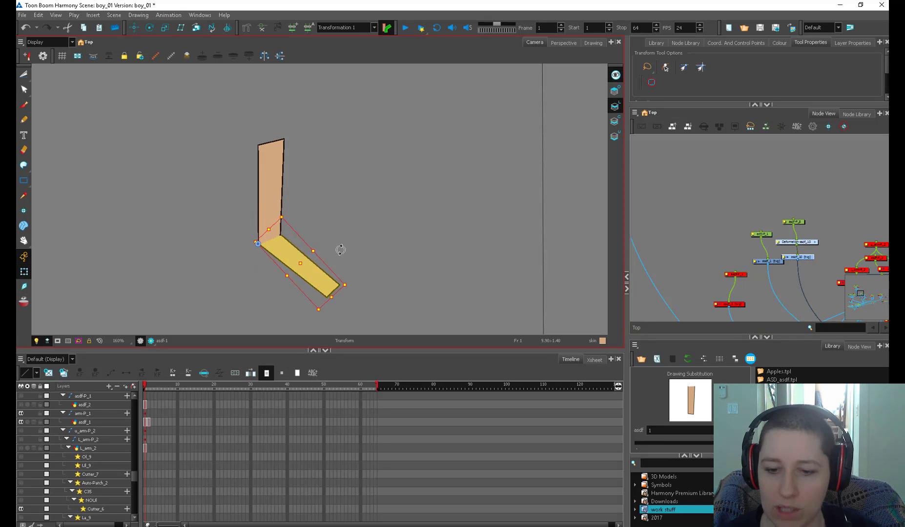
key(ctrl+z)
Step: Try moving the envelope points at the lower arm's wrist end downward, and undo the change
click(345, 215)
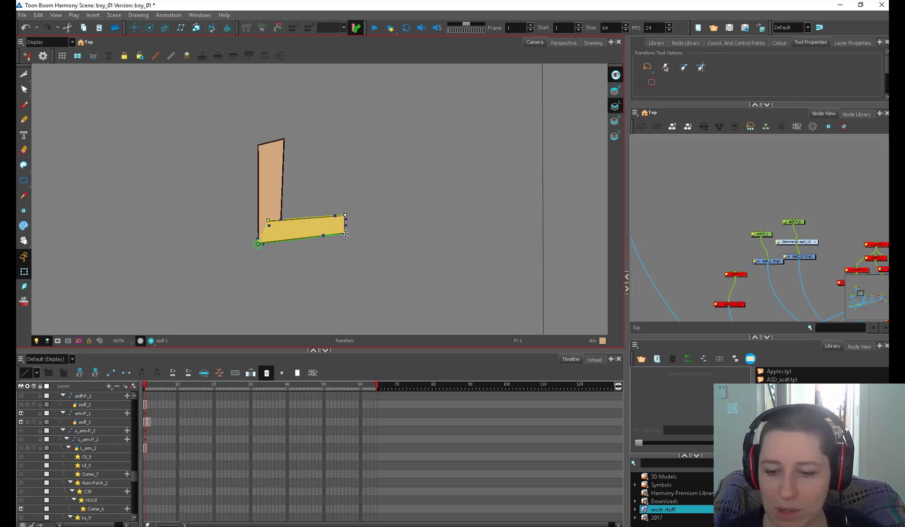
mouse_move(347, 217)
mouse_down()
mouse_move(362, 208)
mouse_move(362, 224)
mouse_move(347, 228)
mouse_up()
key(ctrl+z)
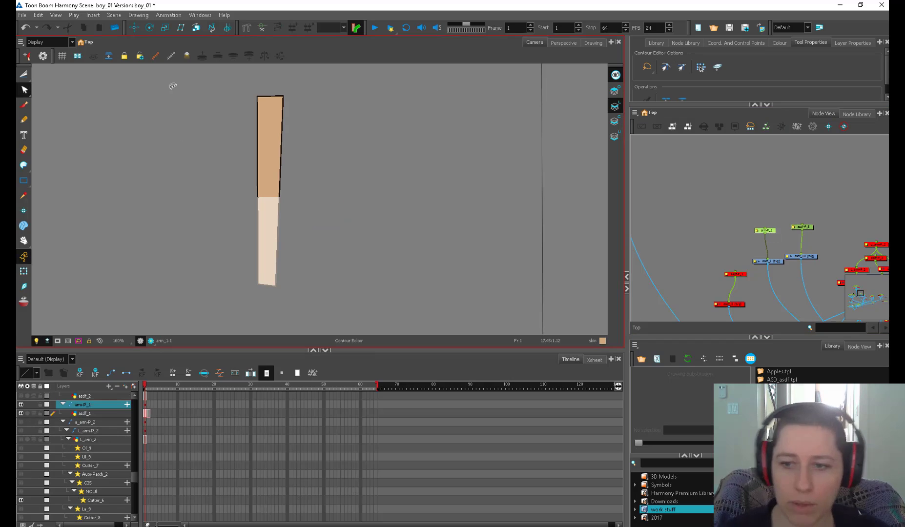
Step: Try a bone deformer running from the shoulder through the elbow to the wrist, with its deformation group parented above both arm pegs
click(771, 261)
drag(771, 259, 770, 259)
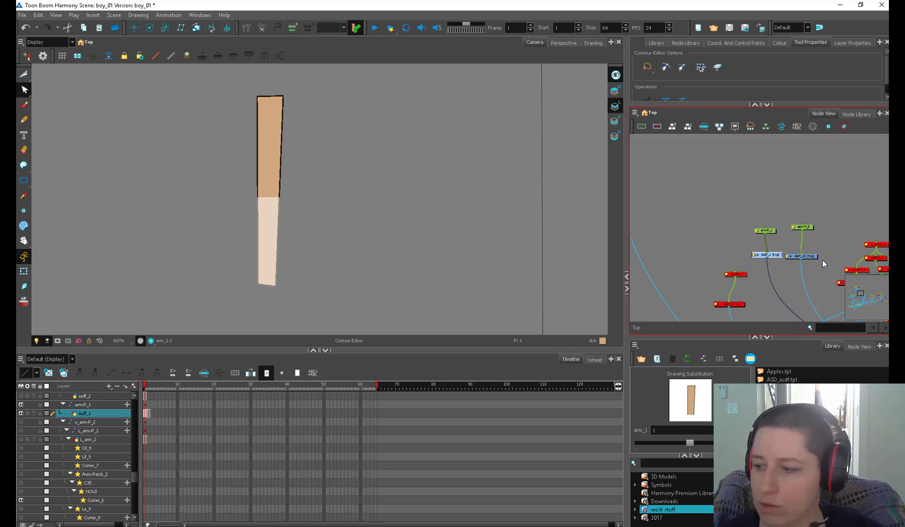
click(805, 255)
click(246, 28)
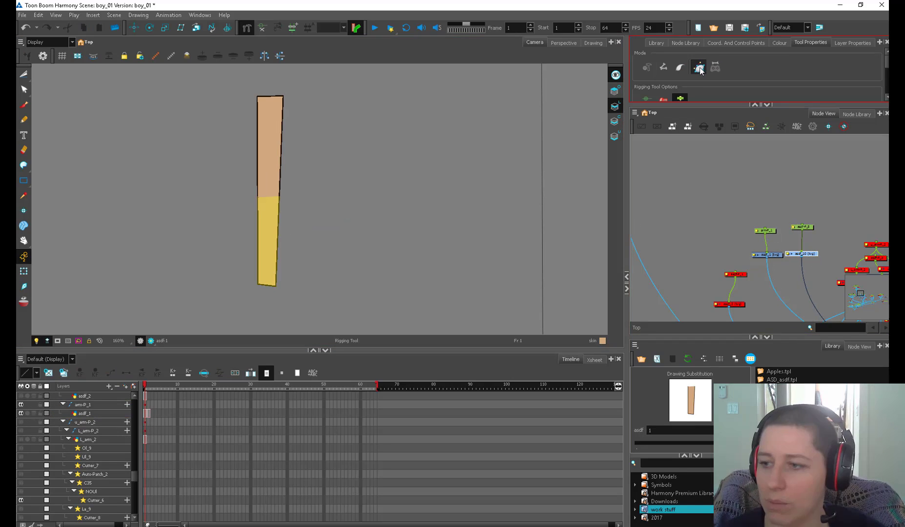
click(663, 71)
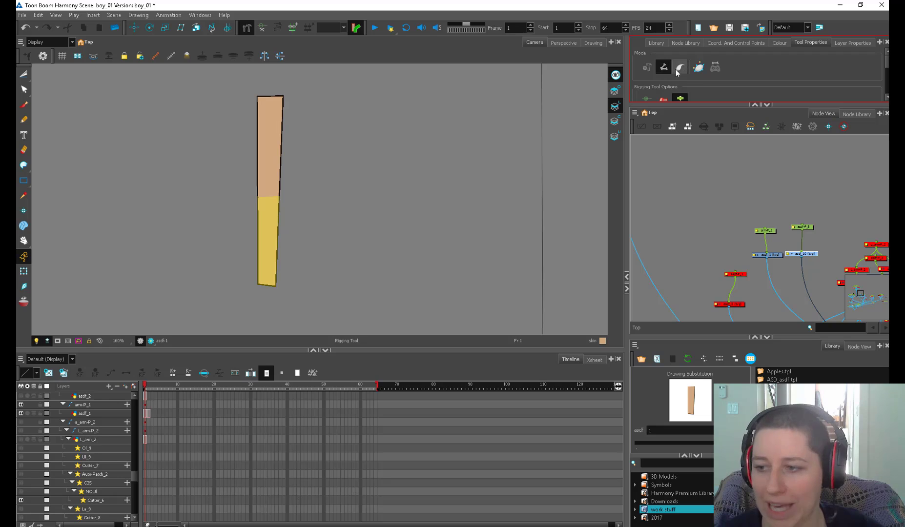
click(270, 96)
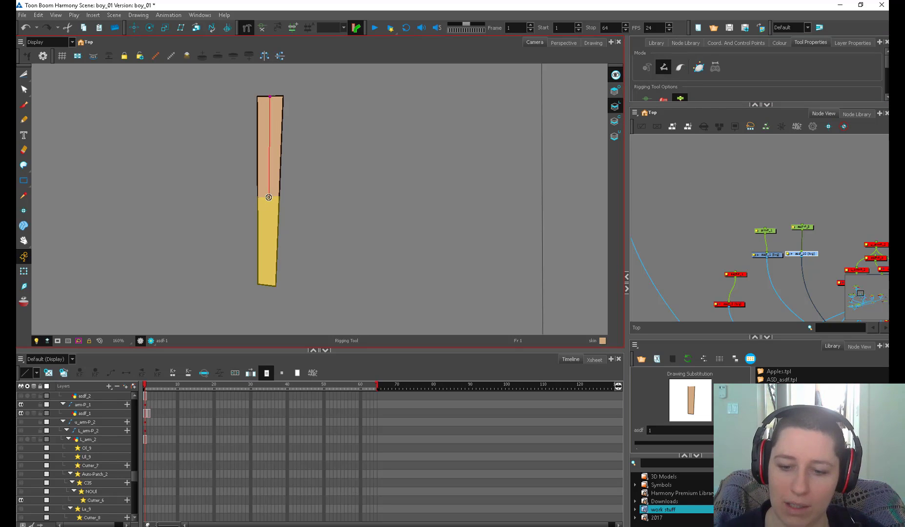
click(269, 198)
click(265, 283)
mouse_move(806, 241)
mouse_down()
mouse_move(781, 209)
mouse_move(765, 228)
mouse_move(812, 224)
mouse_up()
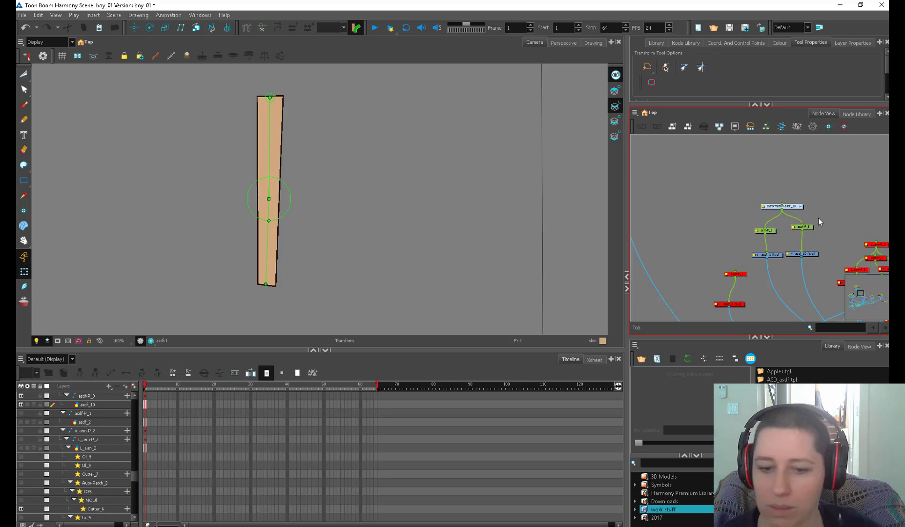
Step: Move the bone chain's elbow and shoulder joints onto the arm's outer edge
key(shift+r)
drag(268, 199, 257, 197)
drag(270, 97, 258, 97)
Step: Try bending the forearm around the outer-edge elbow joint, and undo the bone rig
click(23, 271)
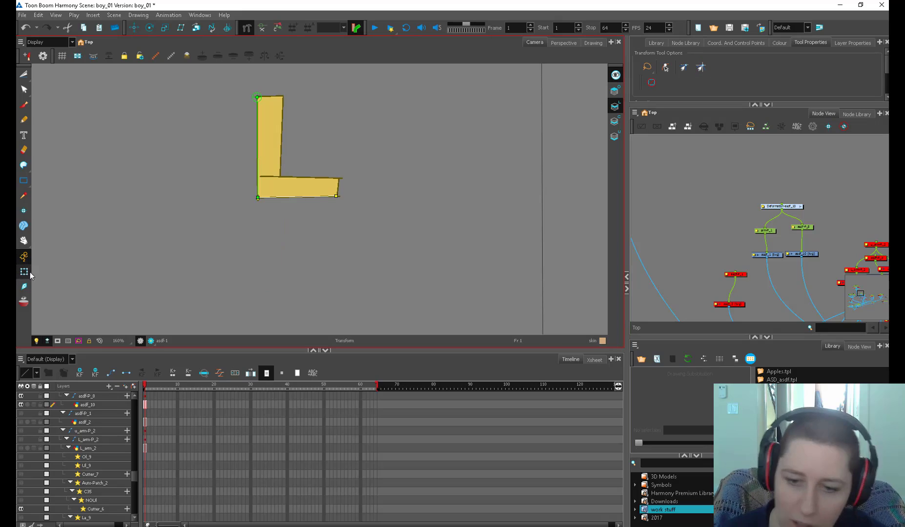
mouse_move(350, 198)
mouse_down()
mouse_move(352, 163)
mouse_move(306, 286)
mouse_move(337, 201)
mouse_move(344, 206)
mouse_move(327, 191)
mouse_move(366, 178)
mouse_move(317, 163)
mouse_move(343, 172)
mouse_move(331, 138)
mouse_move(320, 187)
mouse_move(345, 259)
mouse_move(298, 298)
mouse_move(314, 269)
mouse_up()
key(ctrl+z)
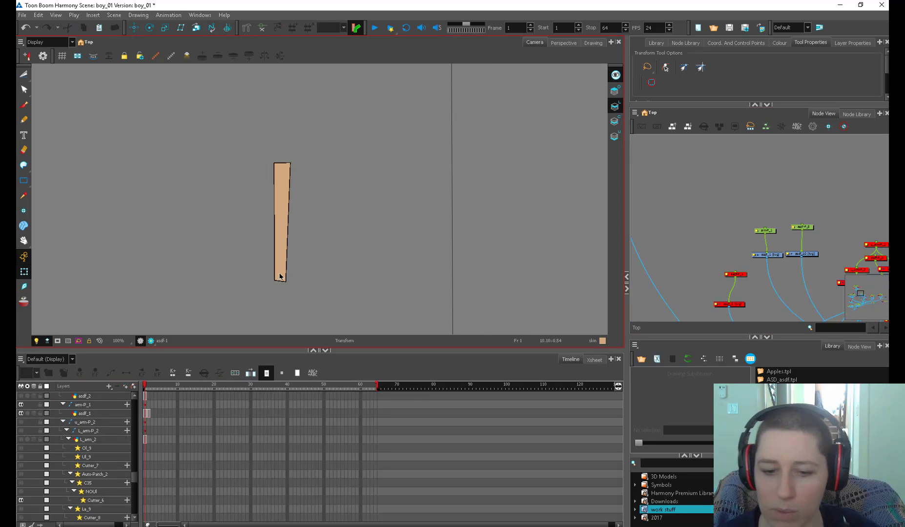
Step: Enable the disabled nodes of the prepared seamless arm rig with its cutter and auto-patch nodes
click(280, 276)
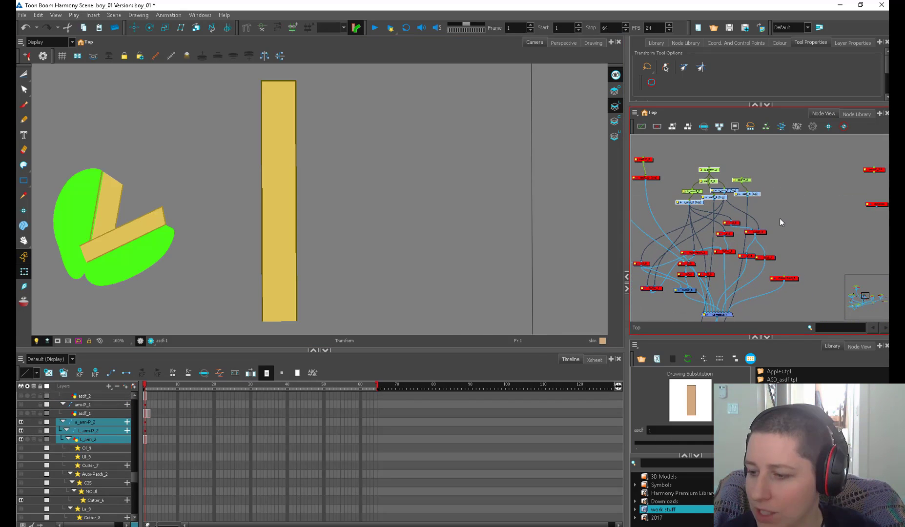
drag(779, 218, 676, 265)
click(692, 300)
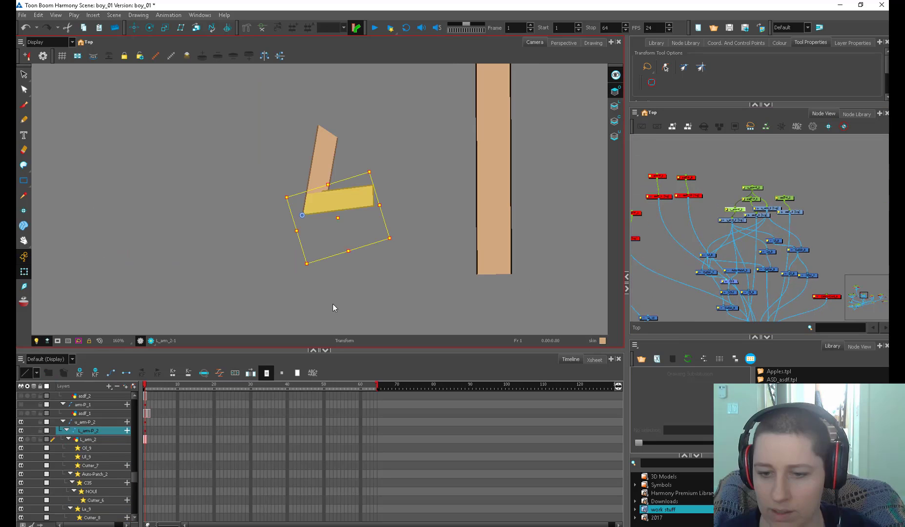
Step: Rotate the seamless arm's lower arm drawing upward around its outer elbow pivot
click(332, 303)
click(366, 205)
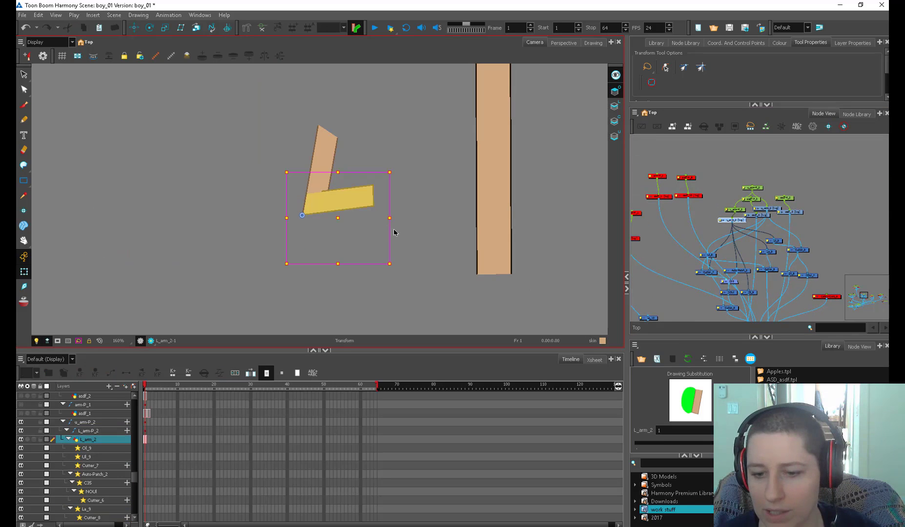
mouse_move(389, 264)
mouse_down()
mouse_move(406, 229)
mouse_move(353, 337)
mouse_move(257, 353)
mouse_move(359, 163)
mouse_up()
click(395, 203)
click(356, 216)
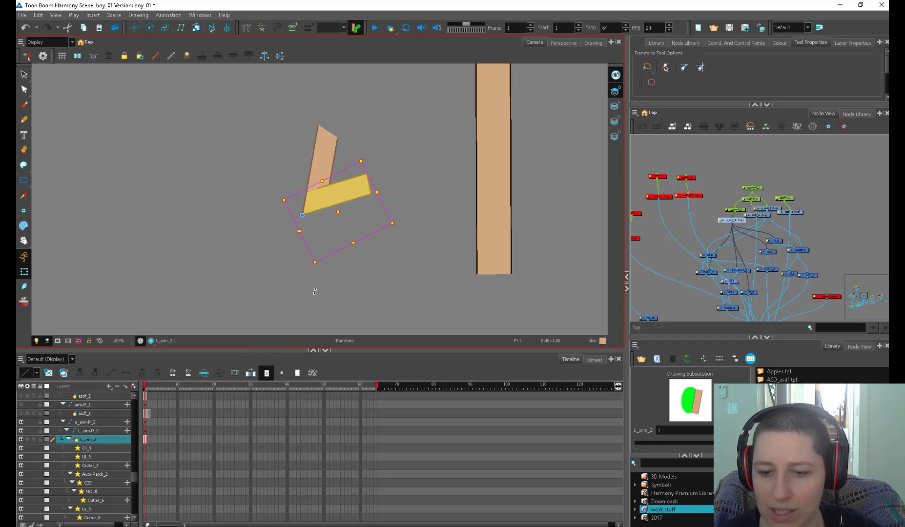
click(338, 182)
click(314, 211)
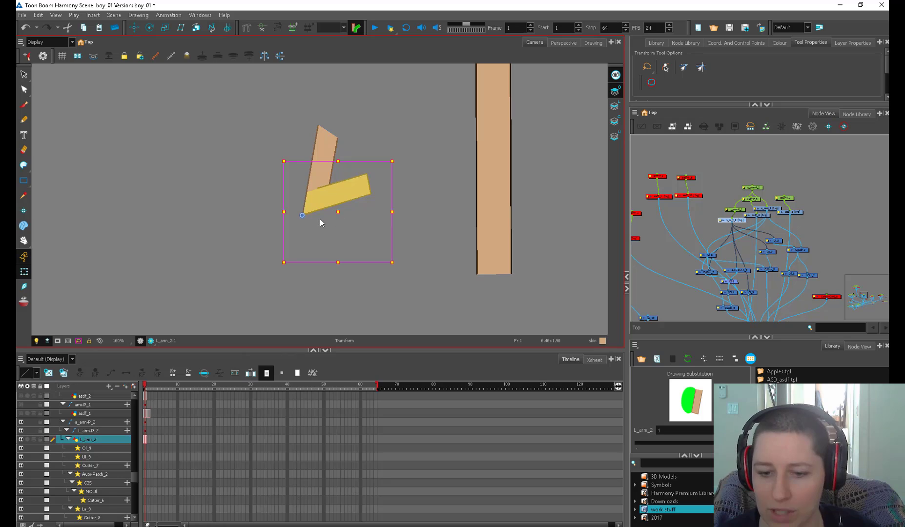
Step: Enlarge the Node View and frame the seamless arm's whole node network in it
drag(819, 256, 811, 238)
scroll(805, 237, up, 2)
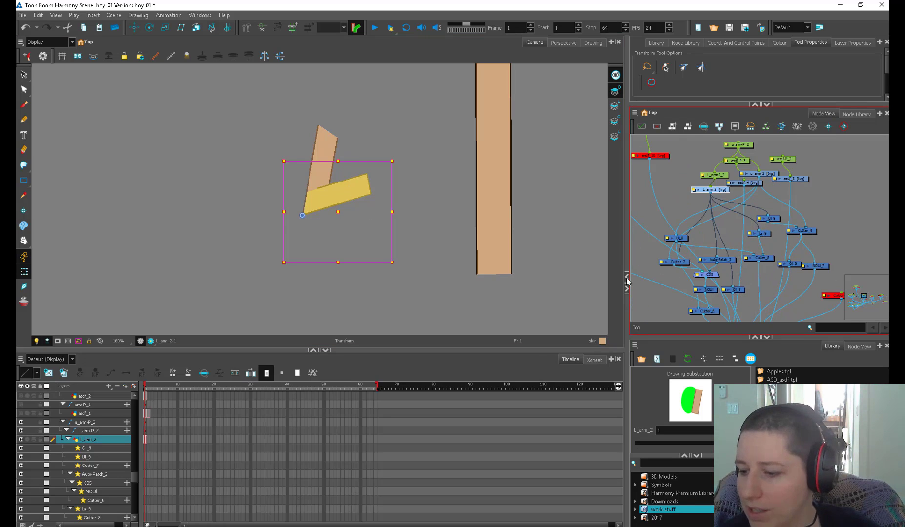
drag(627, 301, 423, 315)
drag(652, 338, 651, 415)
drag(561, 224, 565, 245)
drag(565, 187, 474, 279)
drag(507, 227, 443, 226)
drag(563, 297, 553, 315)
drag(804, 329, 690, 303)
Step: Try stretching the lower arm drawing into a longer, flatter shape around the outer elbow pivot
click(293, 201)
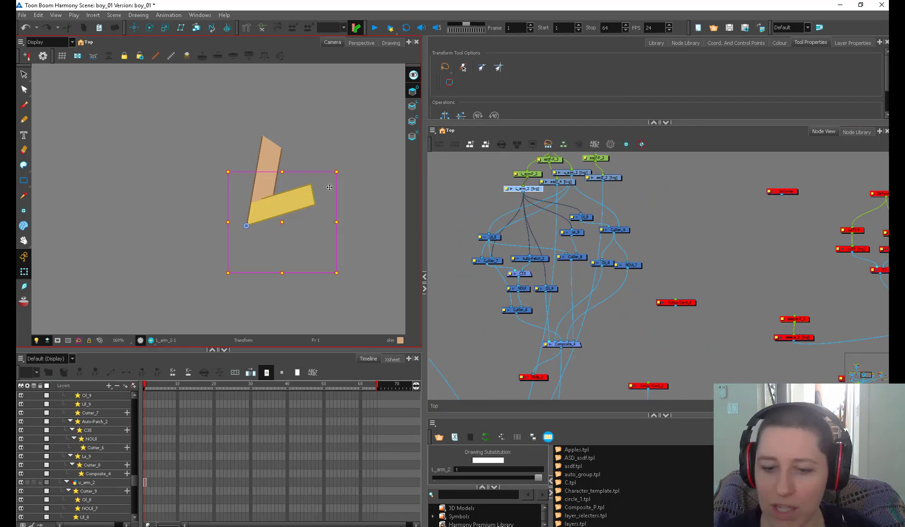
mouse_move(340, 224)
mouse_down()
mouse_move(277, 301)
mouse_move(333, 186)
mouse_move(339, 236)
mouse_move(360, 194)
mouse_move(357, 201)
mouse_up()
drag(312, 173, 298, 192)
click(301, 309)
click(320, 185)
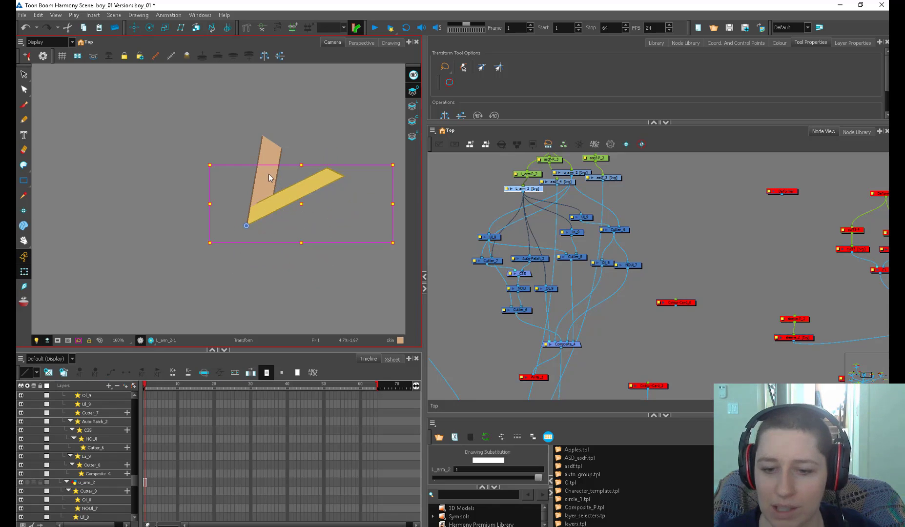
Step: Reset the transformations of the lower arm drawing and its parent peg
click(269, 174)
click(331, 180)
key(b)
key(r)
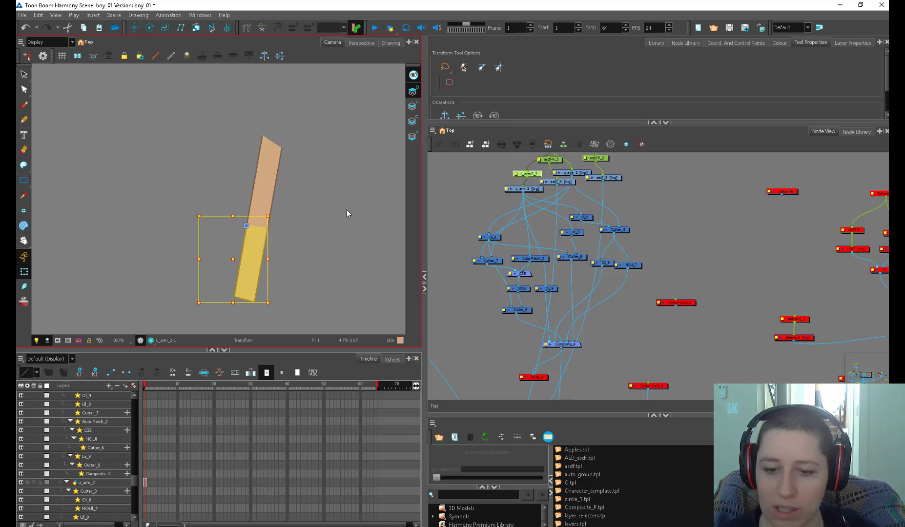
Step: Create an envelope deformer on the L_arm_2 drawing with a point at each corner of the lower arm
drag(289, 277, 318, 223)
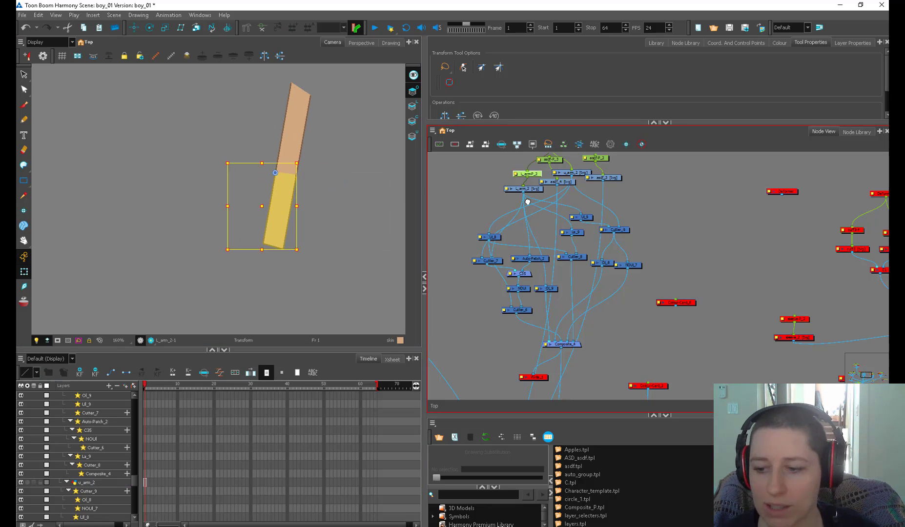
drag(527, 202, 484, 283)
drag(481, 270, 478, 282)
click(246, 27)
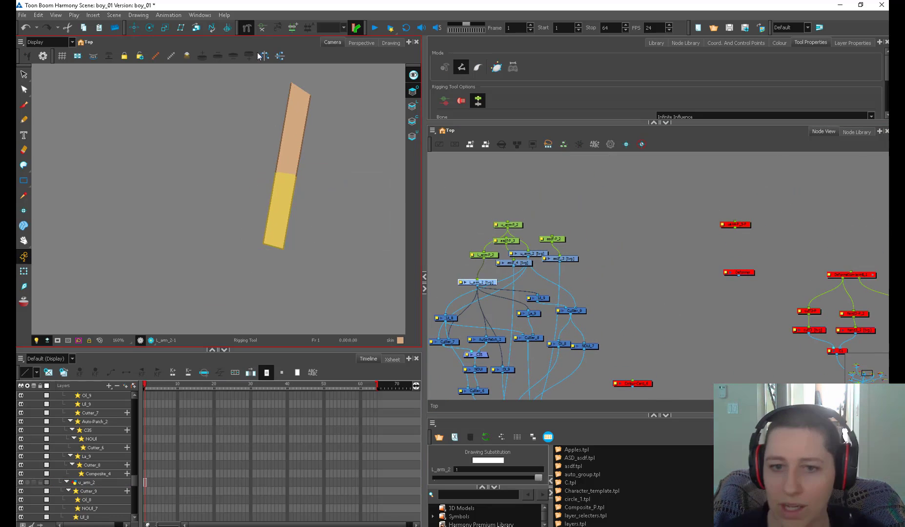
click(276, 169)
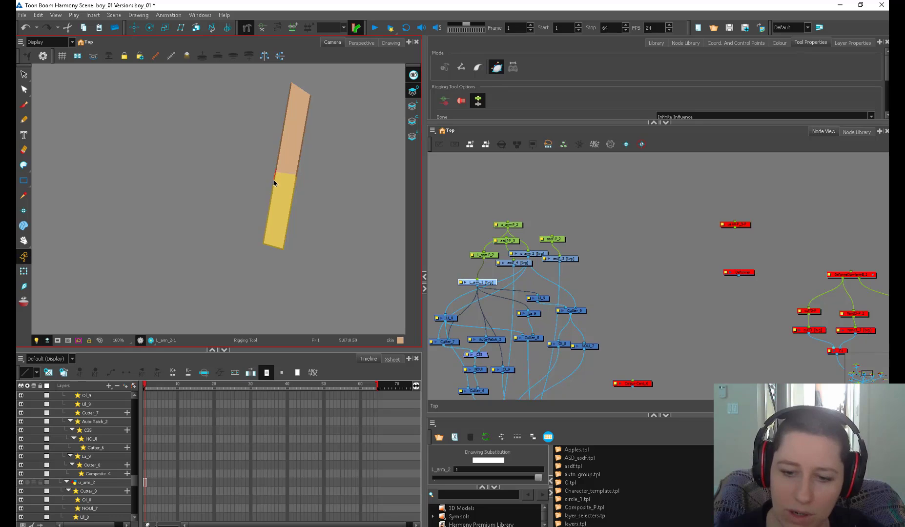
click(263, 242)
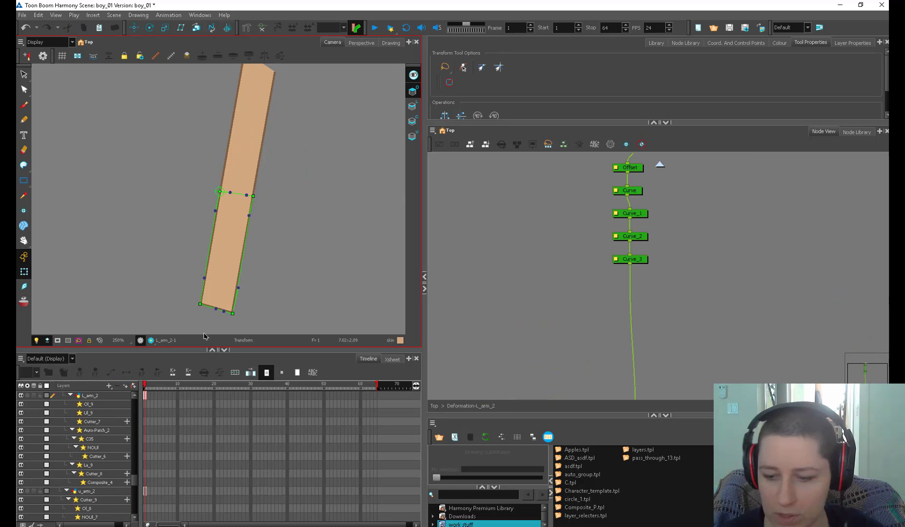
drag(454, 407, 511, 335)
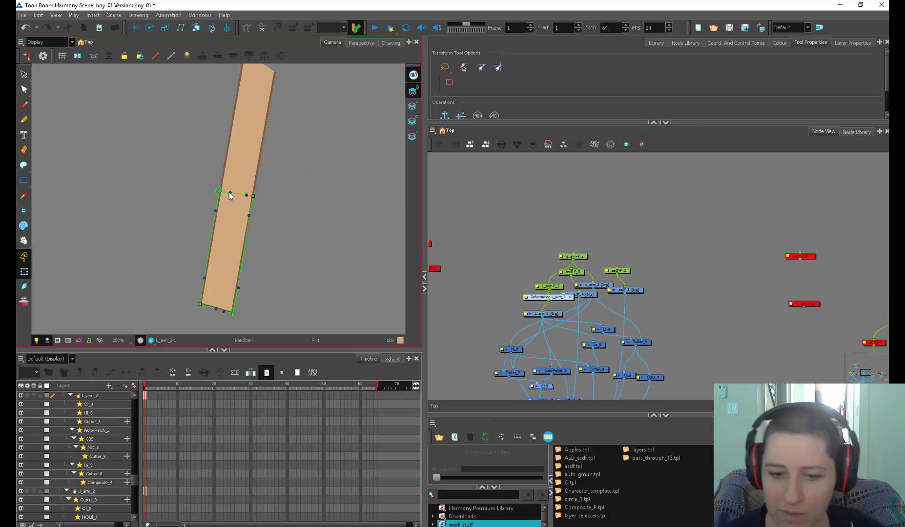
Step: Rotate the lower arm peg upward around the outer elbow pivot
click(553, 286)
drag(256, 317, 318, 110)
drag(296, 223, 289, 305)
click(318, 212)
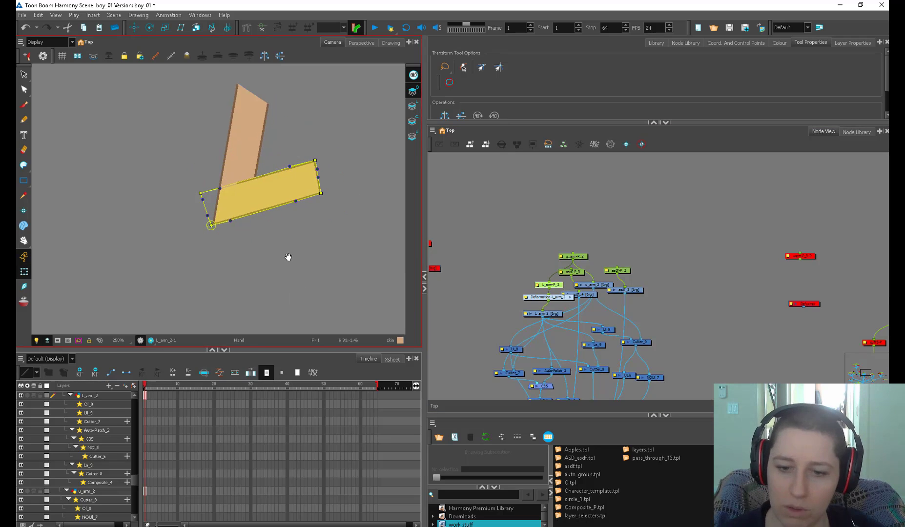
Step: Spread the envelope's wrist corner points apart to widen the forearm's end, and adjust the handles along its long edges
drag(317, 210, 272, 196)
click(274, 210)
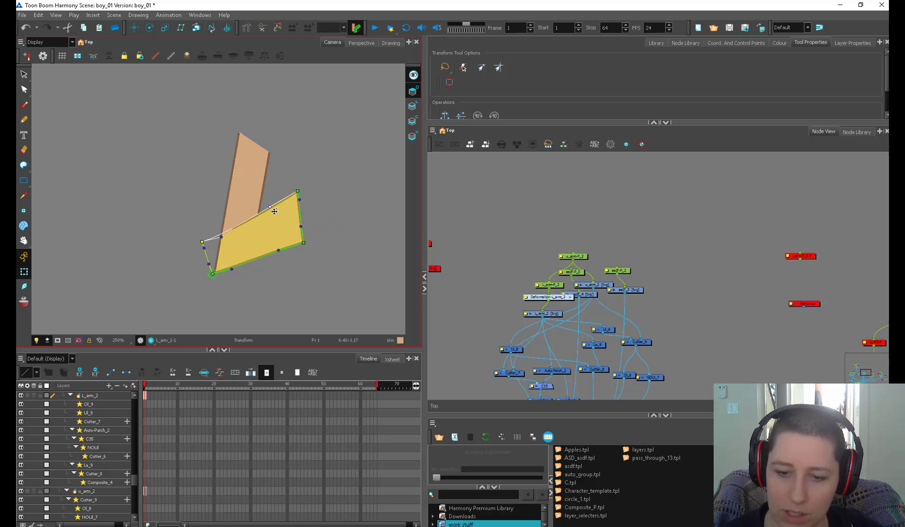
drag(302, 243, 300, 267)
mouse_move(275, 274)
mouse_down()
mouse_move(273, 265)
mouse_move(238, 277)
mouse_up()
Step: Adjust the wrist points' curve handles to bow the forearm's end outward, and deselect the envelope
click(302, 188)
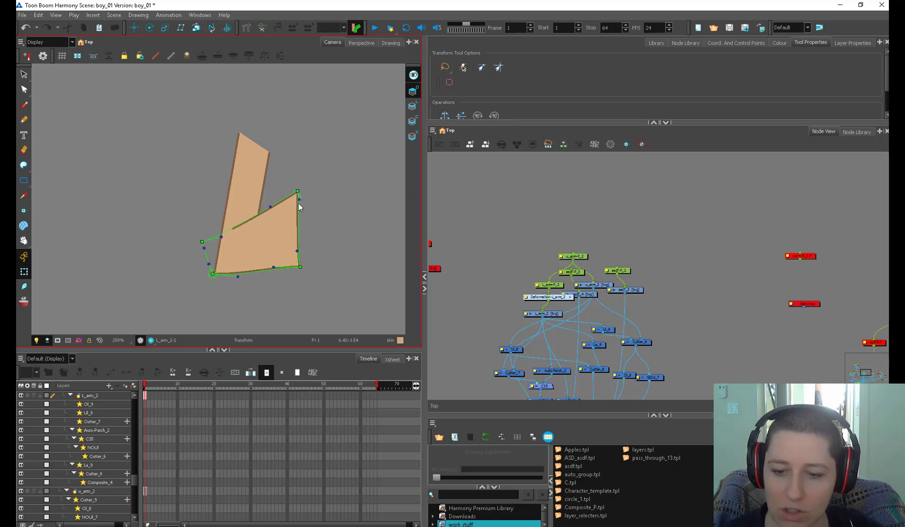
click(298, 203)
key(Escape)
key(shift+c)
key(1)
key(1)
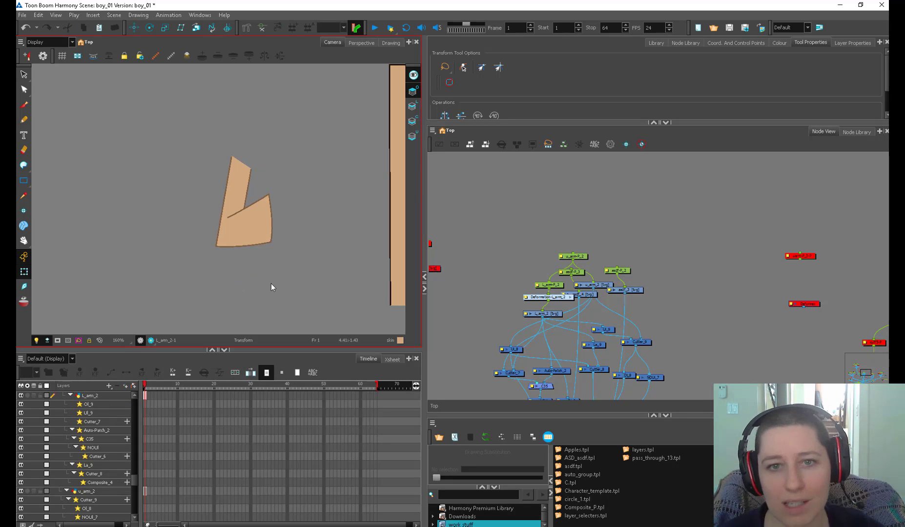
Step: Remove the asdf test arm's pegs and drawings from the seamless arm's node network, and enlarge the Library area
mouse_move(581, 256)
mouse_down()
mouse_move(582, 243)
mouse_move(580, 271)
mouse_up()
drag(583, 294, 592, 307)
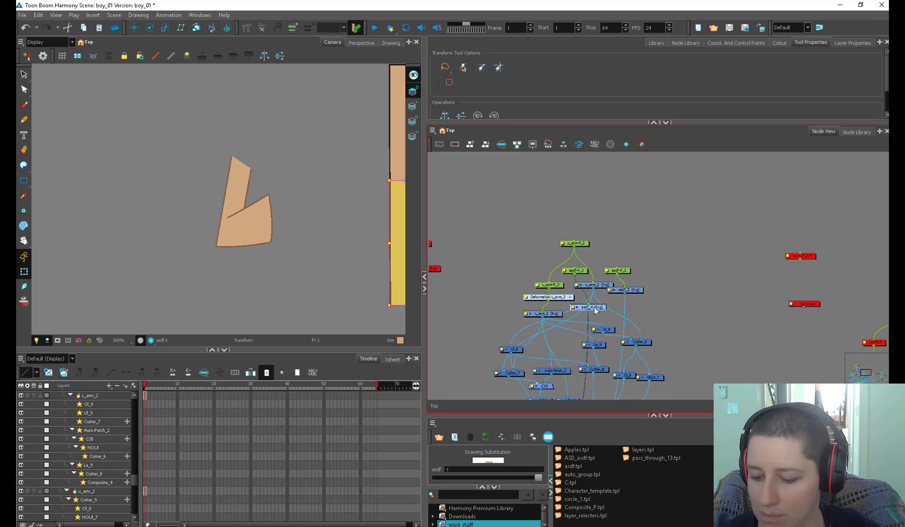
drag(510, 414, 512, 354)
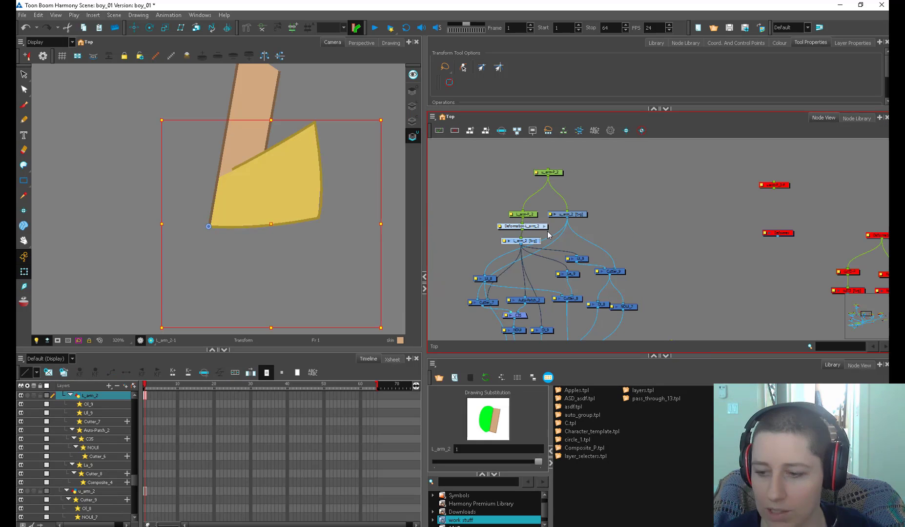
Step: Examine the overlay, line, colour and underlay art of the L_arm_2 drawing against its deformed result
click(548, 234)
click(536, 244)
drag(536, 244, 537, 243)
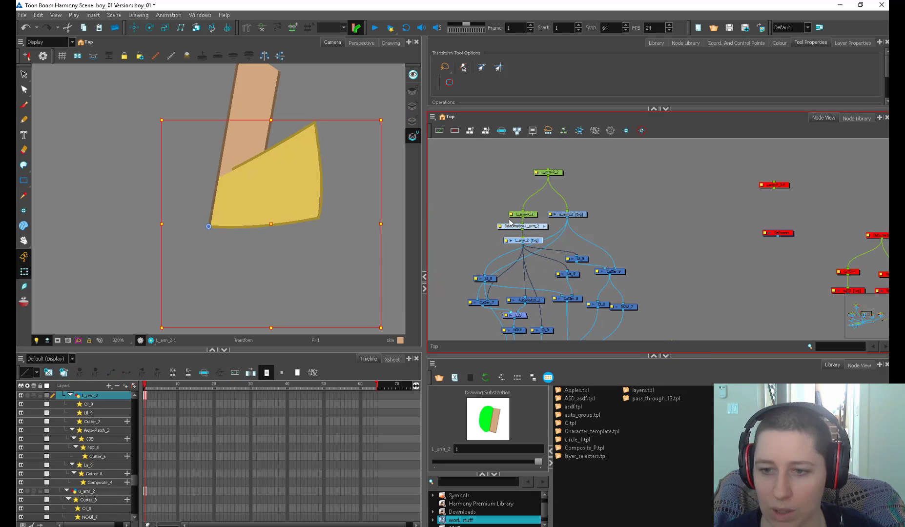
key(alt+s)
click(411, 91)
click(238, 174)
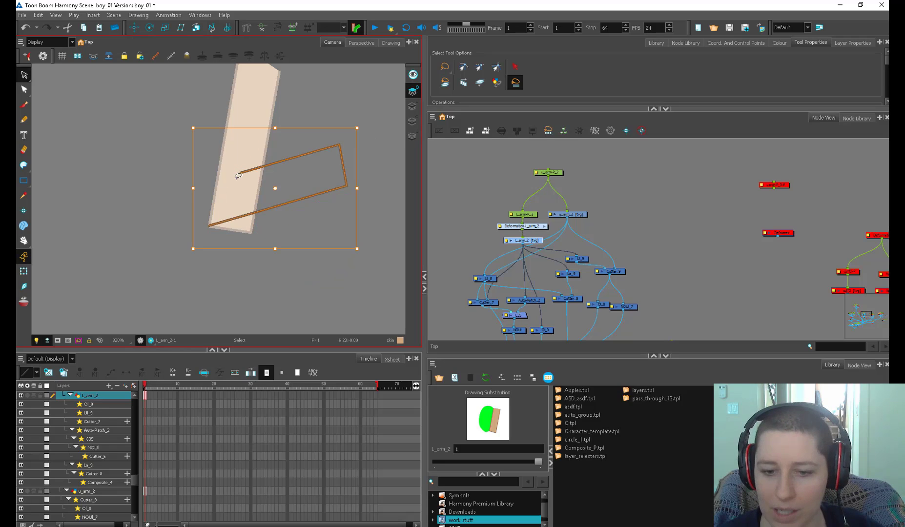
key(shift+t)
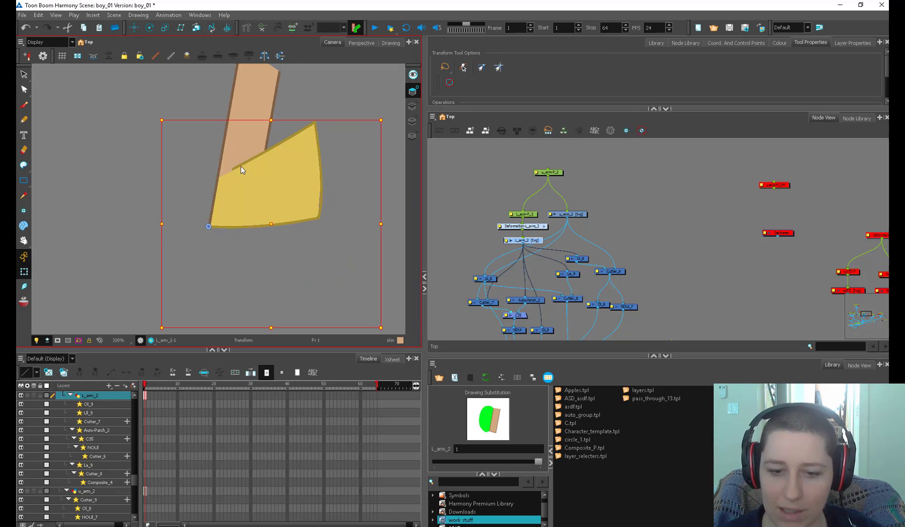
key(alt+s)
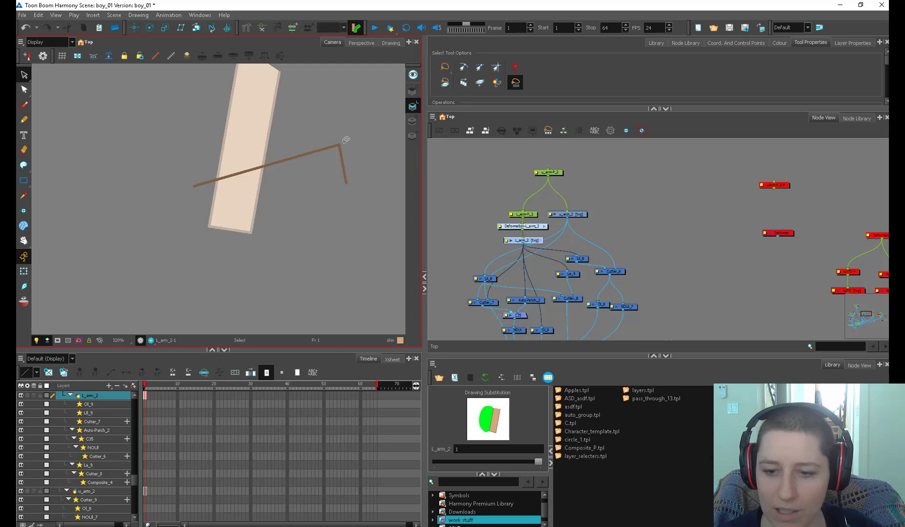
key(l)
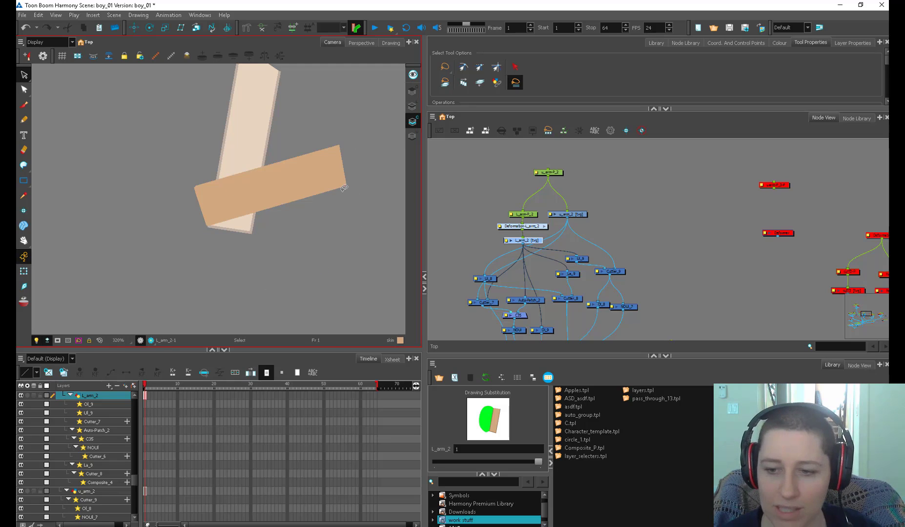
click(412, 137)
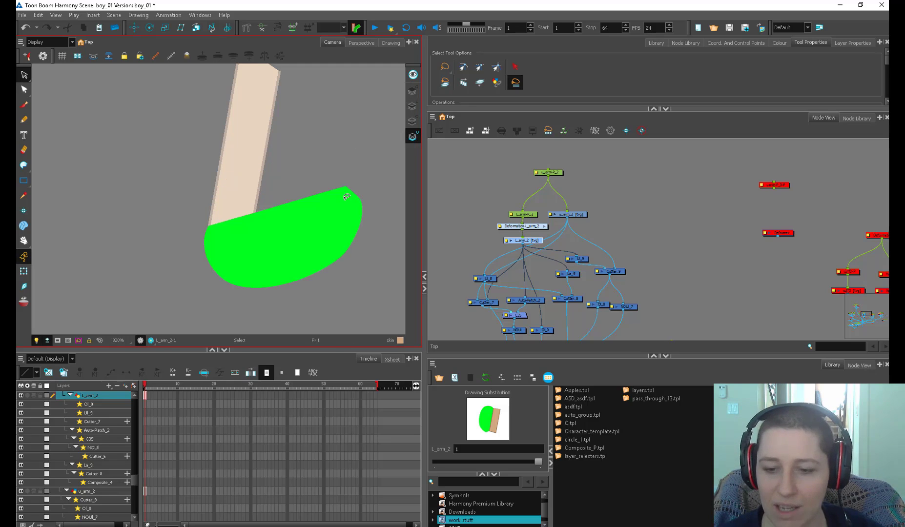
click(24, 270)
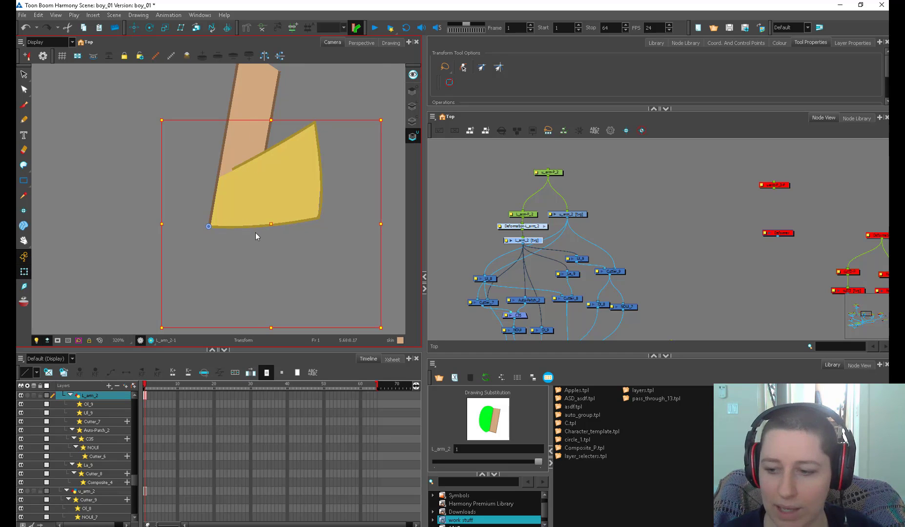
Step: Examine the underlay art of the u_arm_2 upper arm drawing
drag(568, 214, 576, 215)
key(alt+s)
key(space)
drag(310, 135, 314, 174)
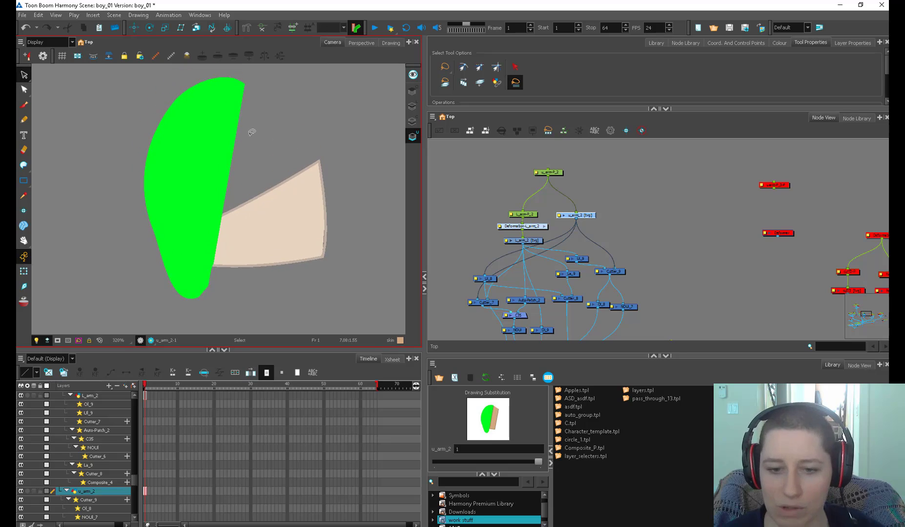
Step: Examine the underlay, line and overlay art of the u_arm_2 drawing one at a time against the composited arm
click(233, 142)
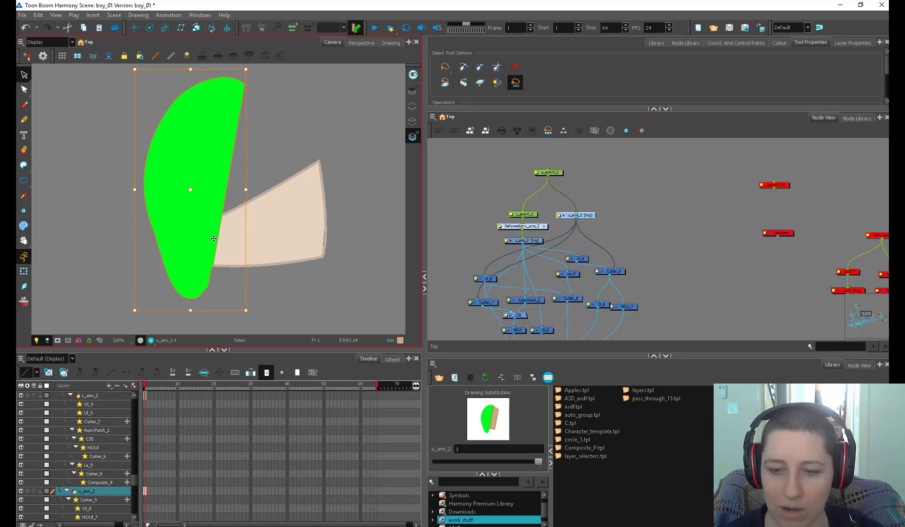
click(412, 121)
click(412, 106)
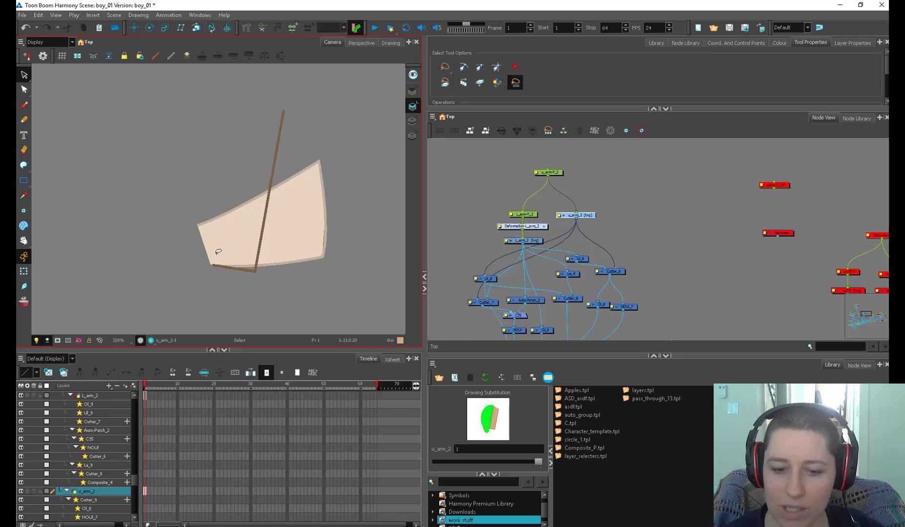
click(412, 91)
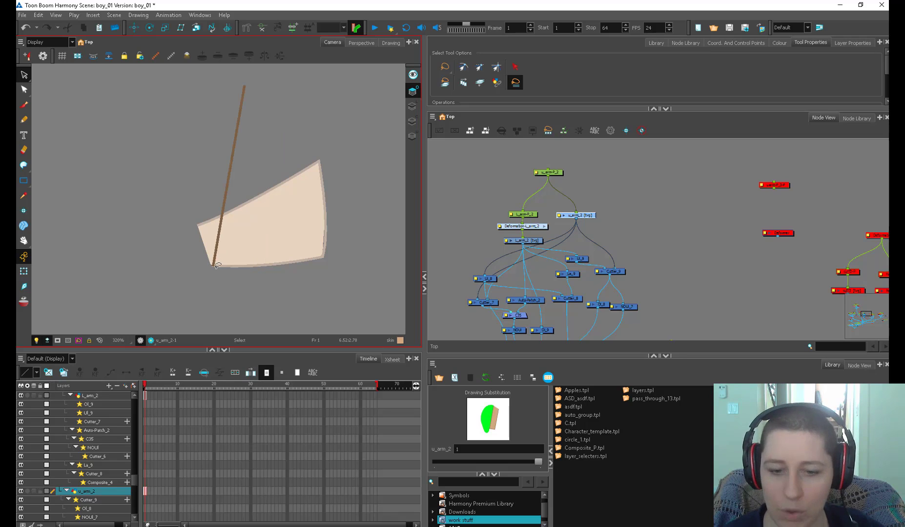
click(23, 272)
key(1)
key(1)
Step: Spread out the selector, cutter and auto-patch nodes between the arm drawings and Composite_4 into a clearer layout
drag(602, 235, 585, 188)
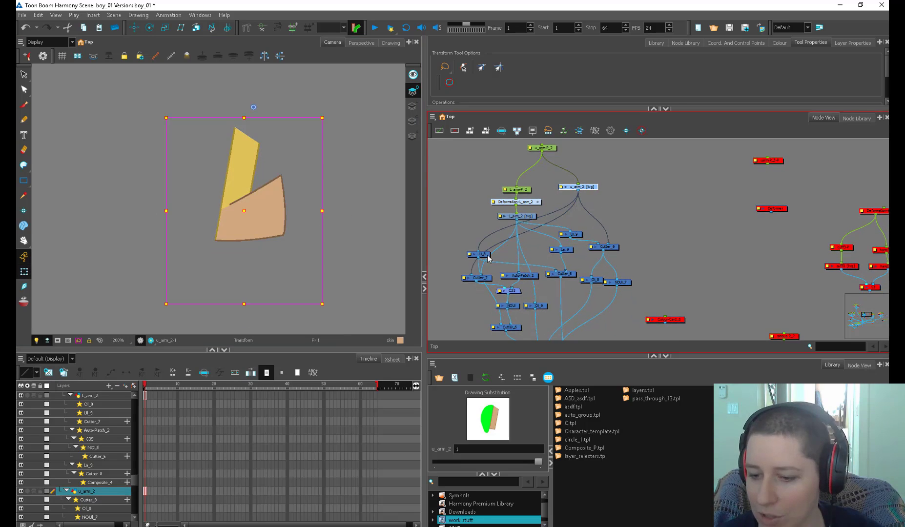
drag(485, 255, 530, 238)
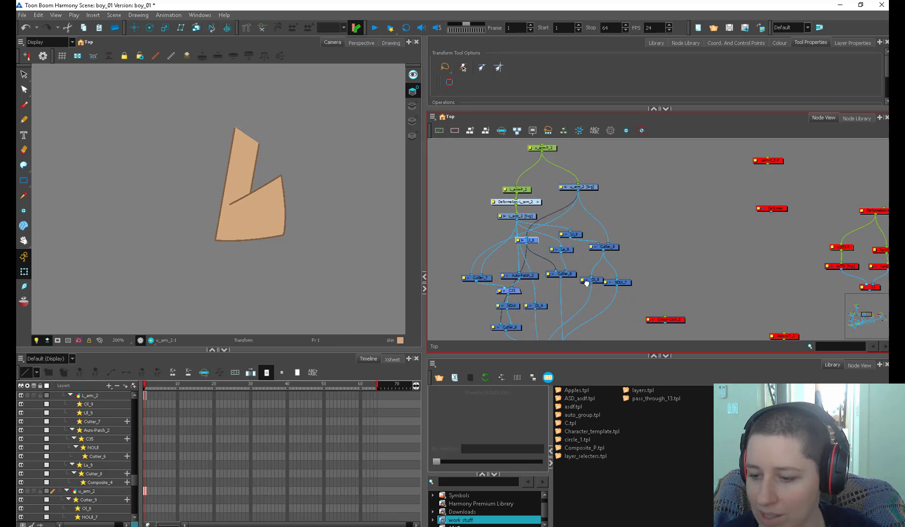
drag(572, 269, 590, 243)
drag(503, 253, 502, 234)
drag(542, 249, 592, 218)
click(587, 223)
drag(528, 279, 533, 276)
drag(552, 280, 558, 273)
click(528, 301)
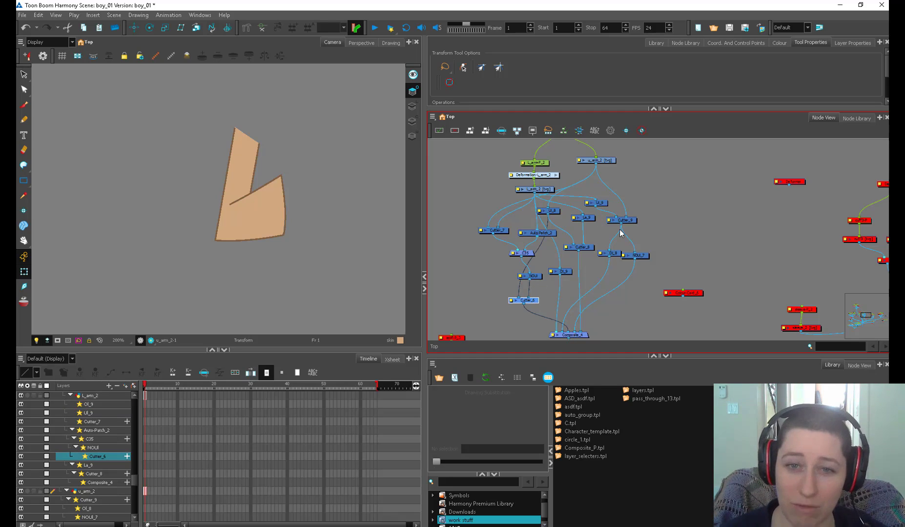
Step: Line up the forearm's peg, the Deformation-L_arm_2 group and the L_arm_2 drawing node above the elbow network
drag(533, 174, 537, 178)
drag(534, 189, 537, 191)
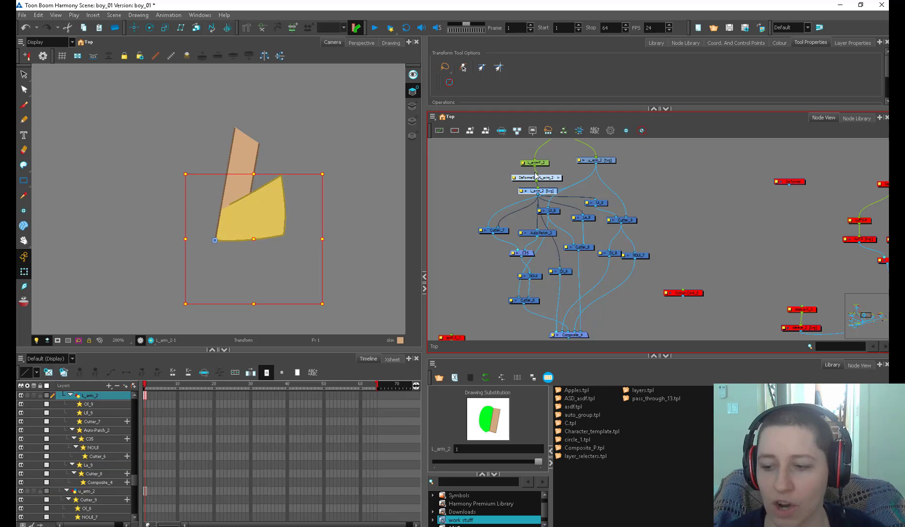
click(662, 193)
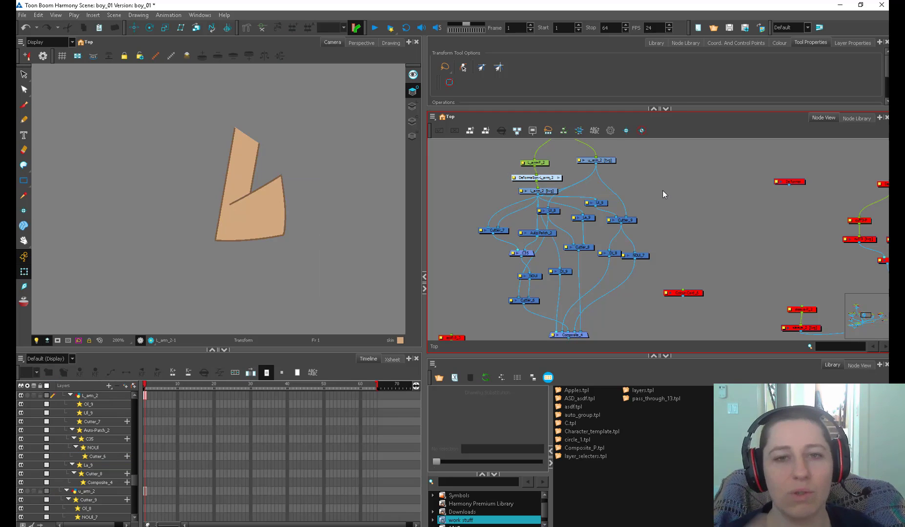
click(540, 191)
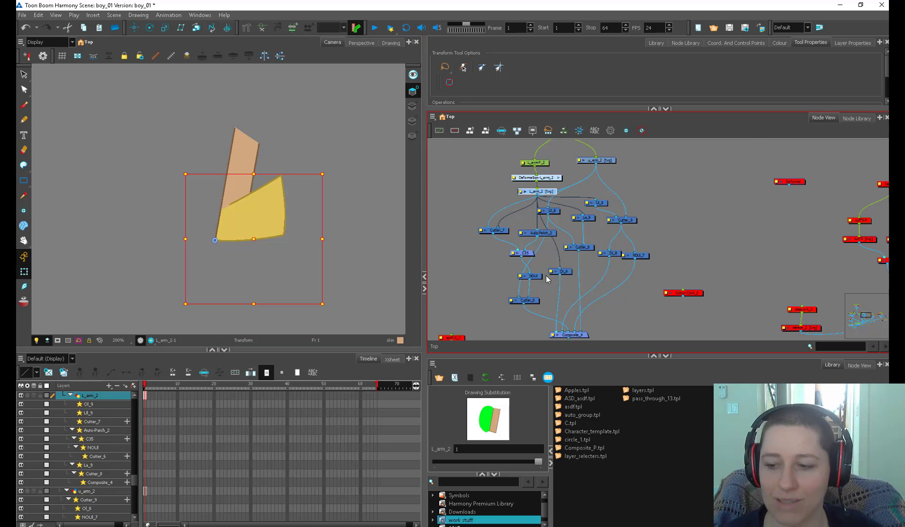
scroll(546, 279, down, 3)
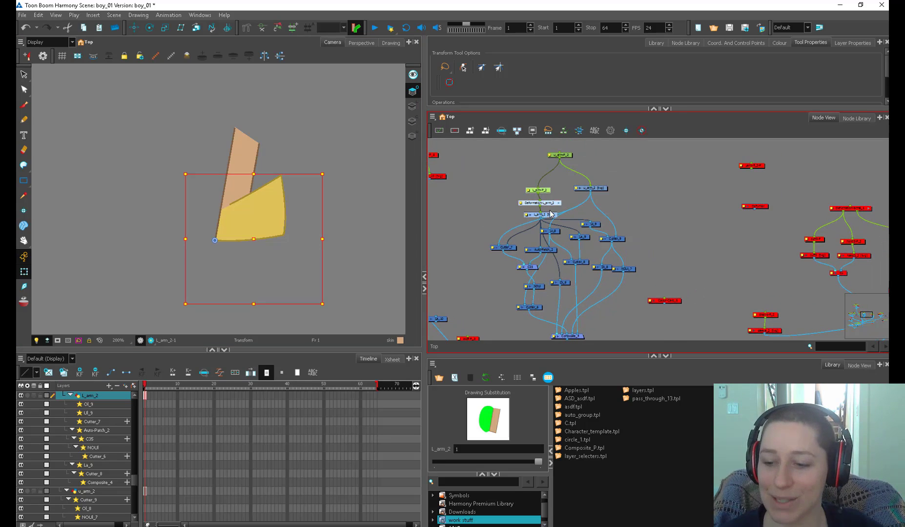
drag(550, 213, 554, 202)
Step: Select the forearm's peg and rotate the straight forearm up at the elbow into a sharp bend
click(562, 306)
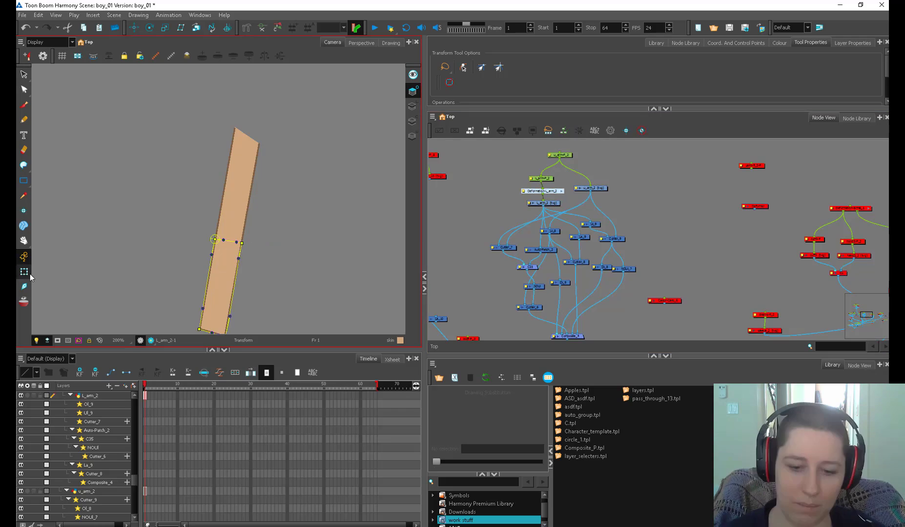
scroll(254, 278, down, 1)
drag(254, 278, 252, 244)
click(540, 178)
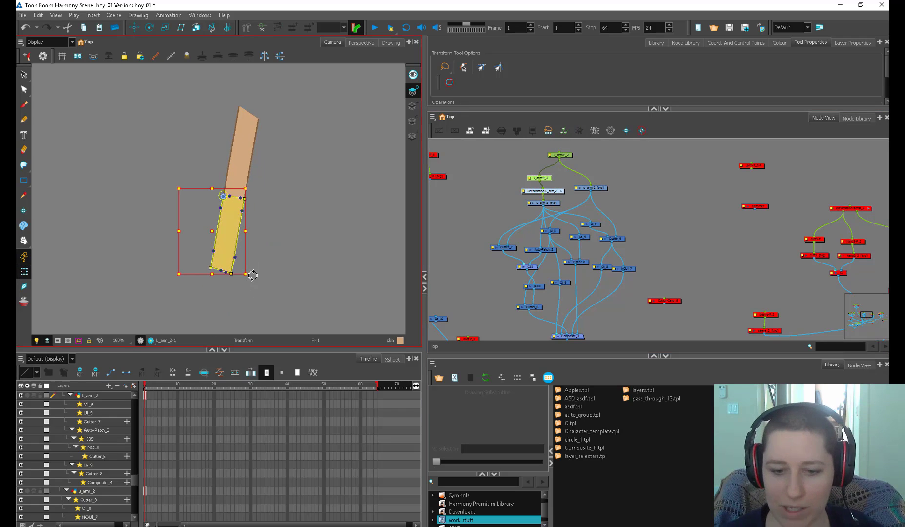
drag(254, 276, 309, 135)
key(b)
Step: Reposition the u_arm_2 drawing node above its connected nodes, then clear the selection
mouse_move(600, 190)
mouse_down()
mouse_move(596, 197)
mouse_move(610, 194)
mouse_up()
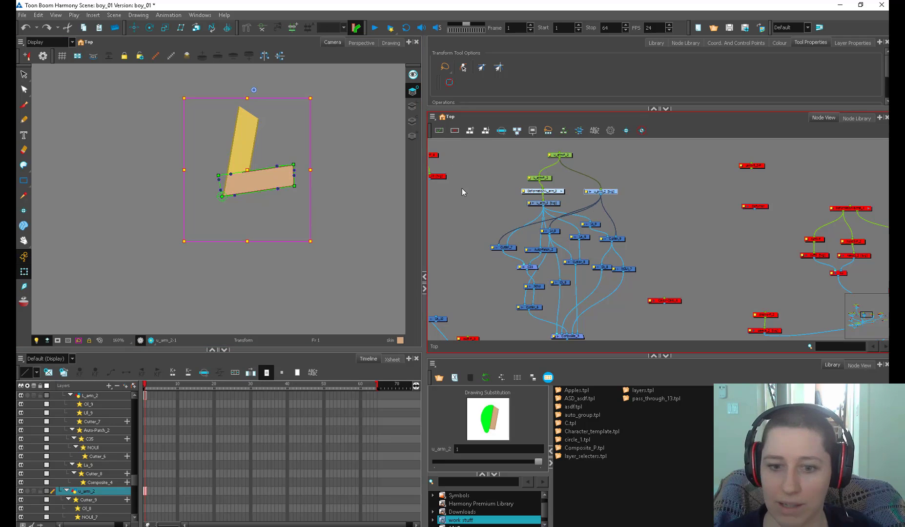
key(2)
drag(269, 98, 253, 163)
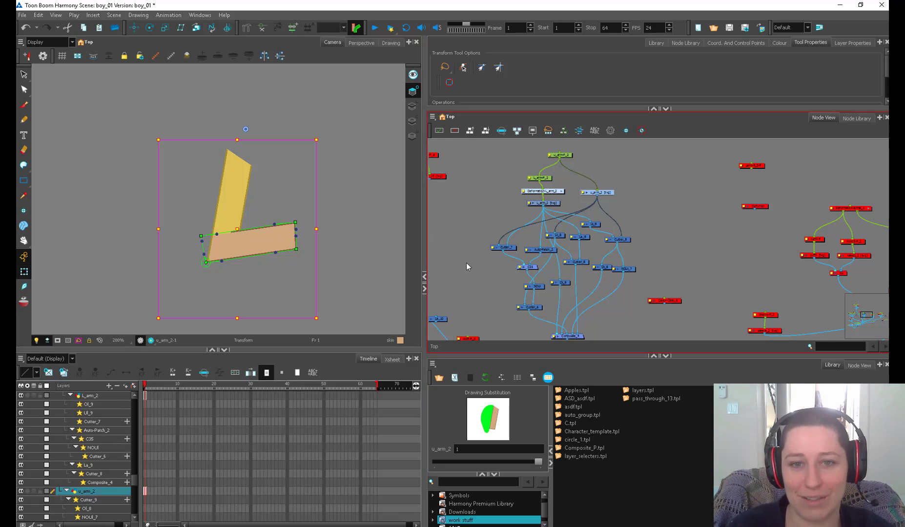
click(467, 221)
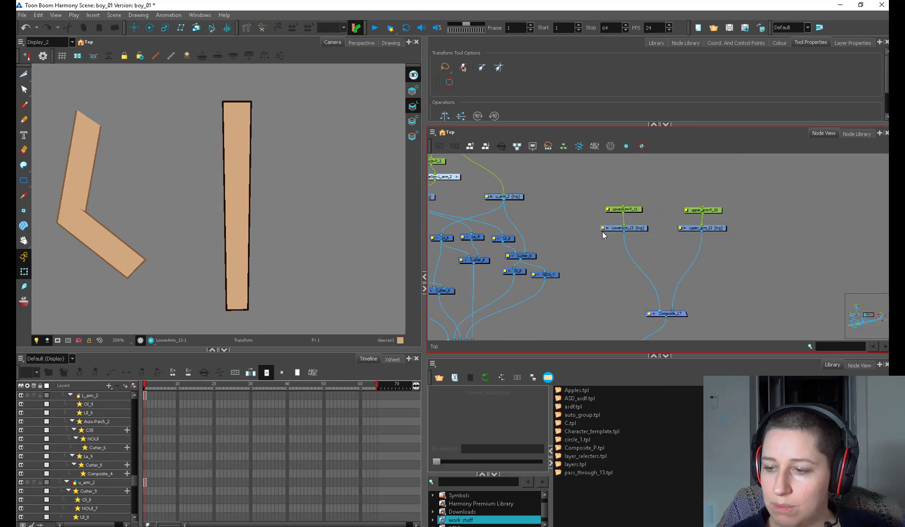
Step: Rearrange the simple arm's LowerArm_13 drawing node and its peg so they sit in line above Composite_17
click(634, 234)
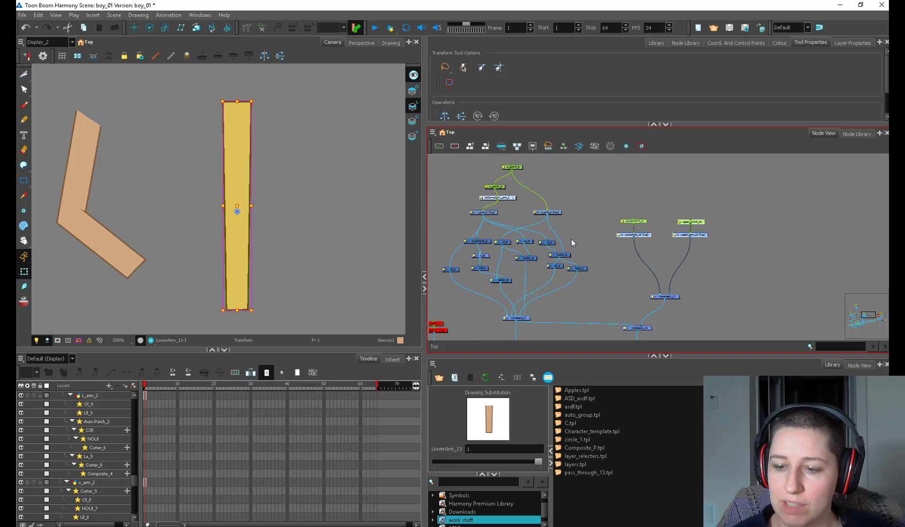
scroll(571, 239, up, 2)
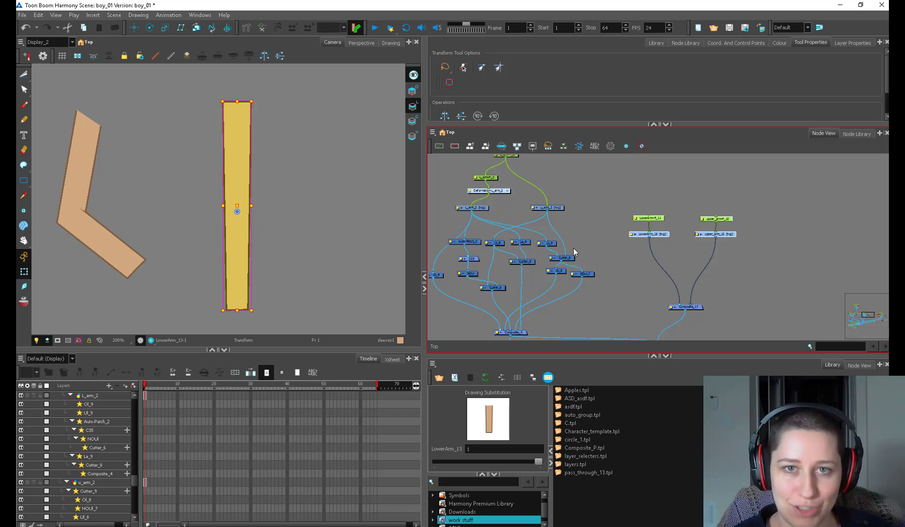
click(609, 227)
drag(659, 234, 663, 240)
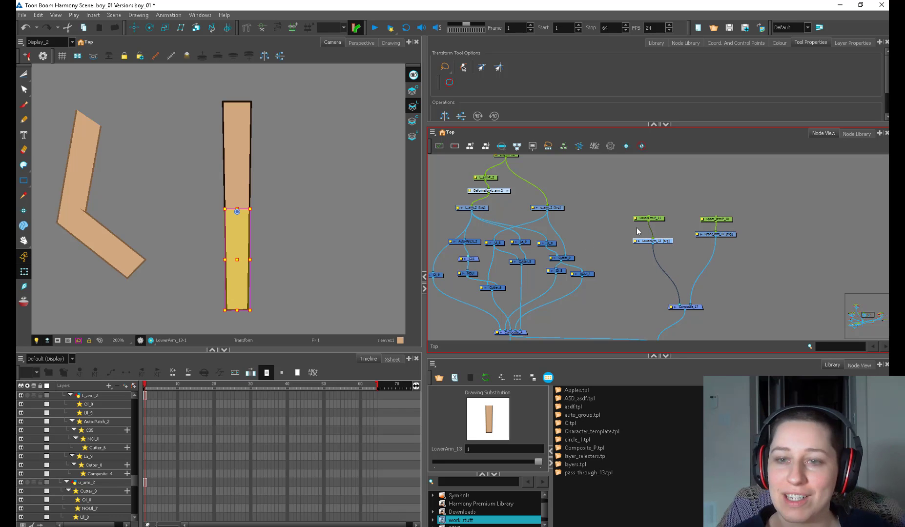
click(663, 224)
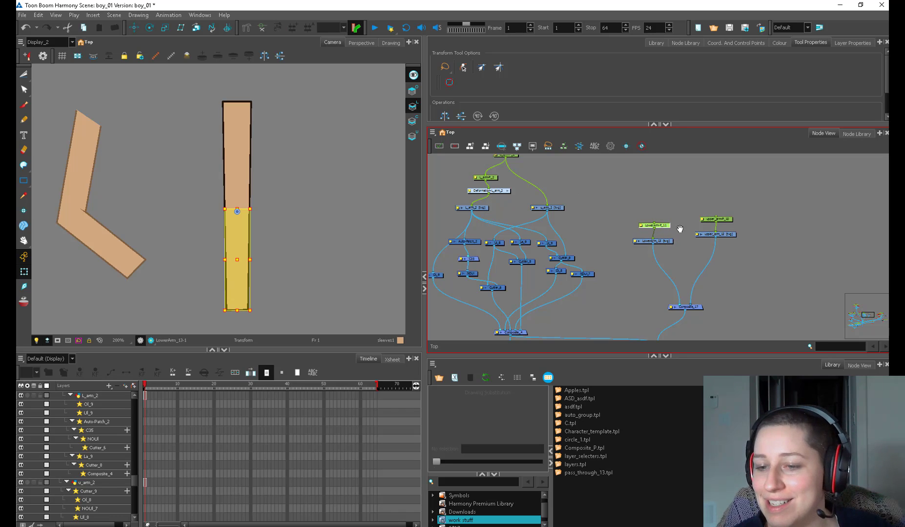
drag(679, 229, 696, 236)
scroll(697, 236, up, 1)
Step: Select the simple arm's lower arm peg and place its pivot on the elbow's left corner
click(760, 219)
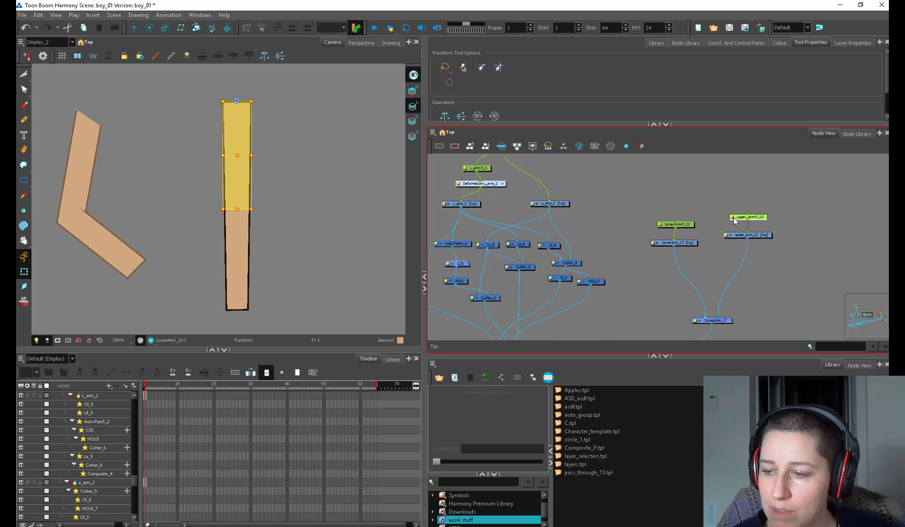
click(690, 227)
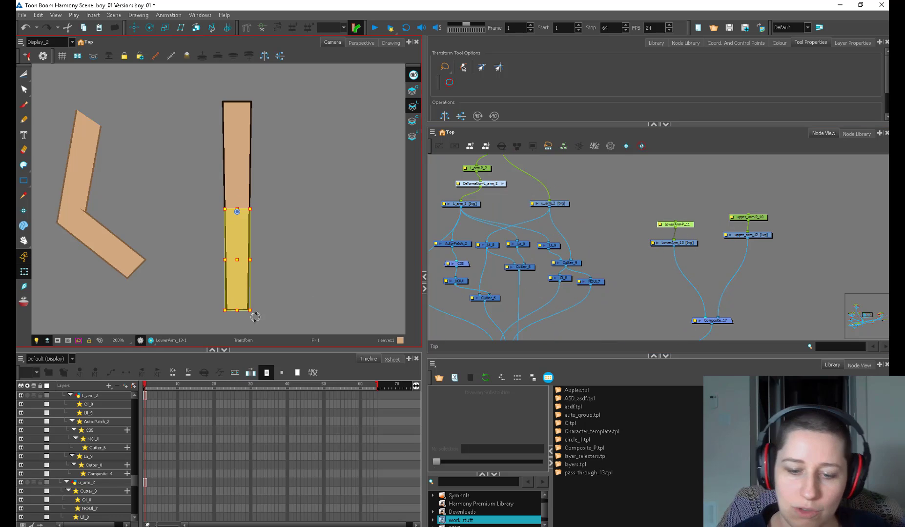
drag(254, 316, 331, 188)
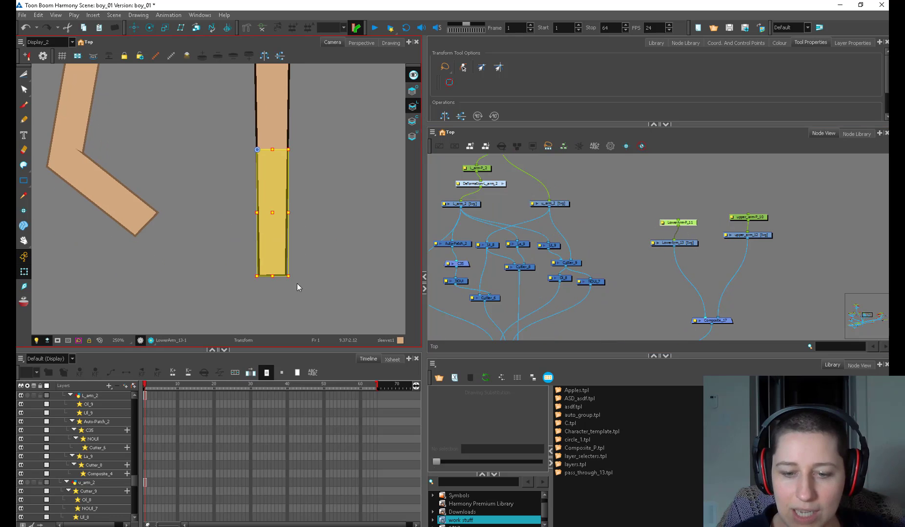
drag(287, 276, 298, 238)
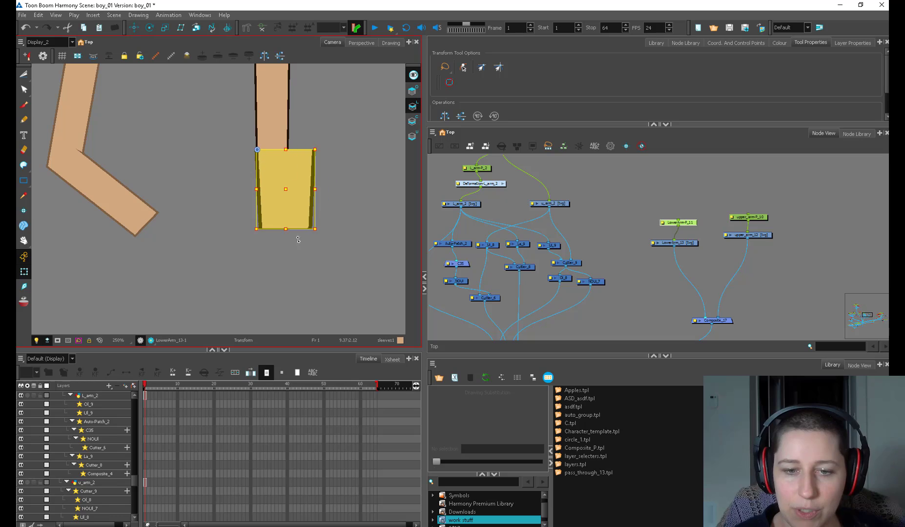
key(ctrl+z)
Step: Rotate the lower arm up about its corner pivot so it crosses the upper arm, and inspect the elbow joint
drag(298, 281, 331, 99)
click(326, 152)
drag(291, 127, 295, 214)
scroll(294, 215, up, 2)
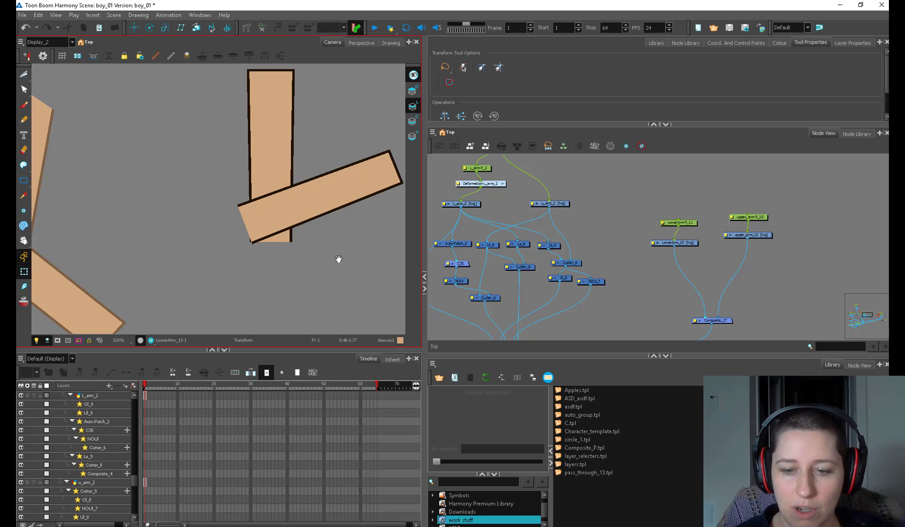
drag(338, 259, 367, 252)
key(1)
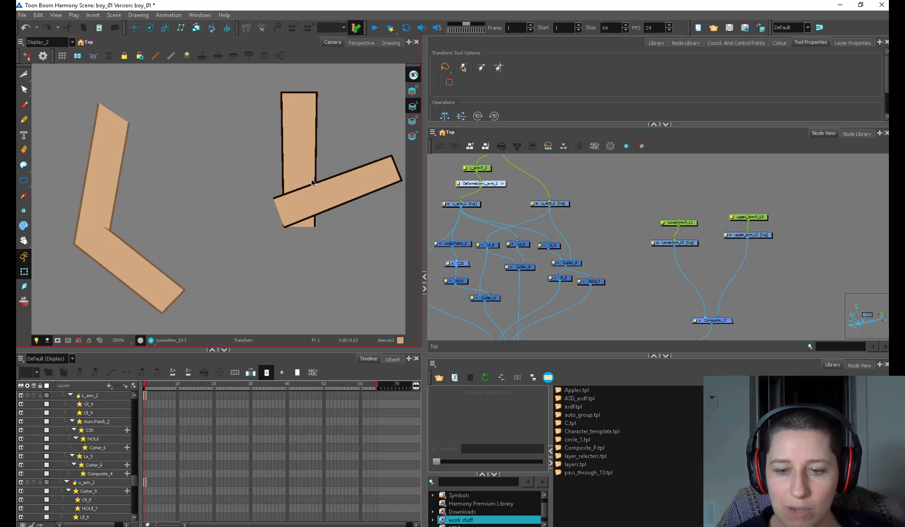
key(2)
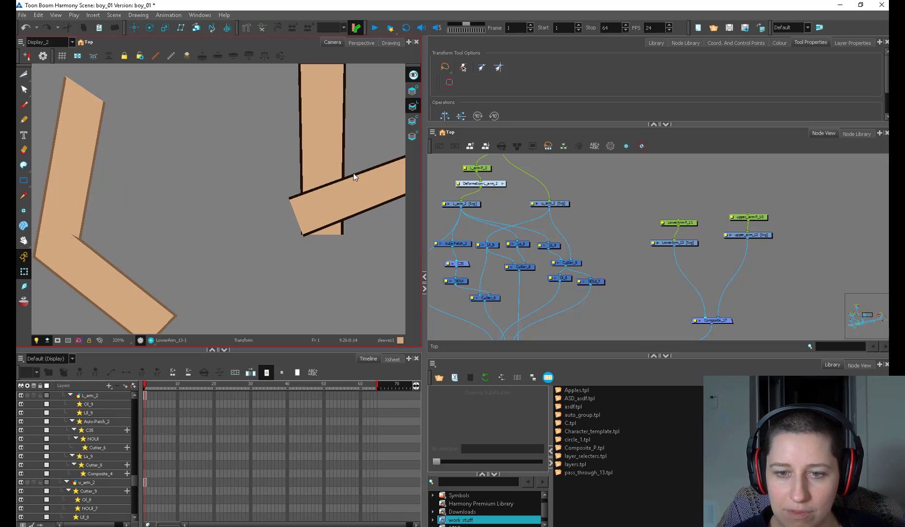
drag(355, 184, 317, 202)
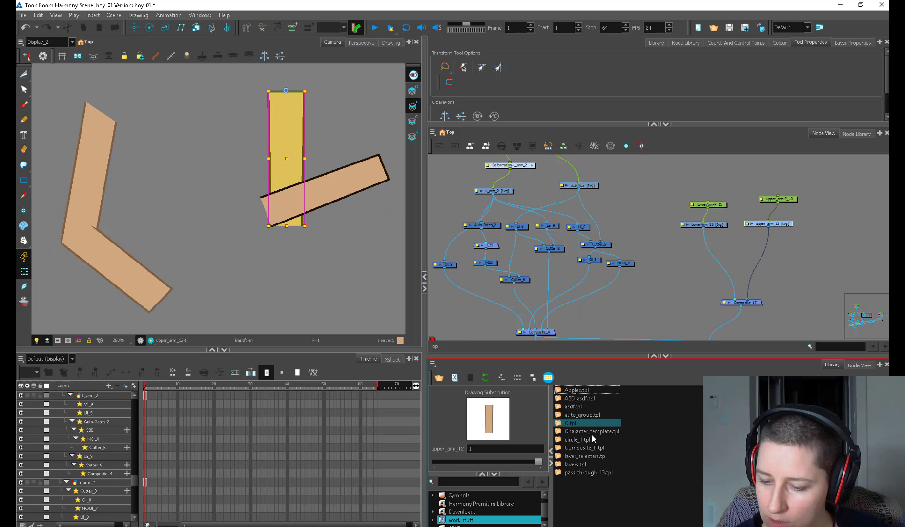
Step: Add the layer_selecters.tpl template and place its overlay selector between the upper_arm_12 drawing and Composite_17
mouse_move(584, 456)
mouse_down()
mouse_move(715, 266)
mouse_move(703, 262)
mouse_move(750, 251)
mouse_move(742, 248)
mouse_move(724, 298)
mouse_up()
drag(749, 252, 741, 256)
Step: Cut the left outline from the upper arm's line art and paste it into the drawing's overlay art
click(776, 227)
key(alt+s)
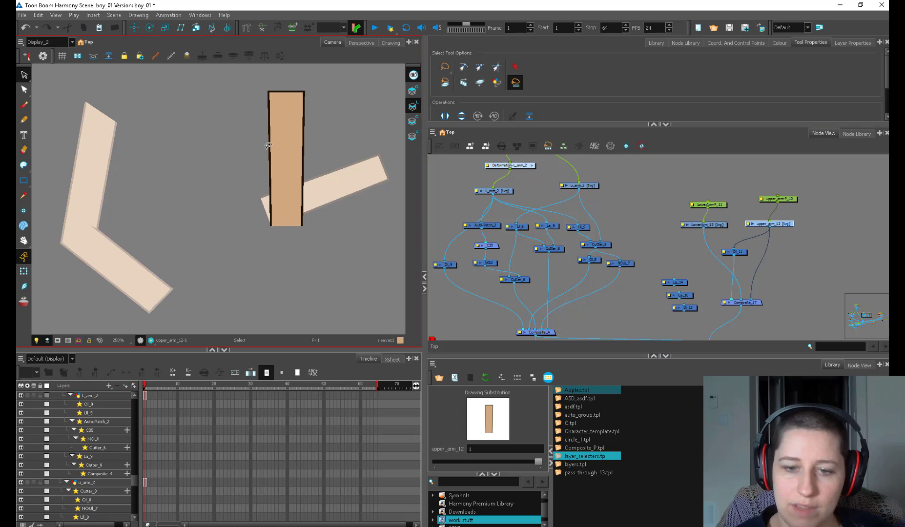
click(269, 145)
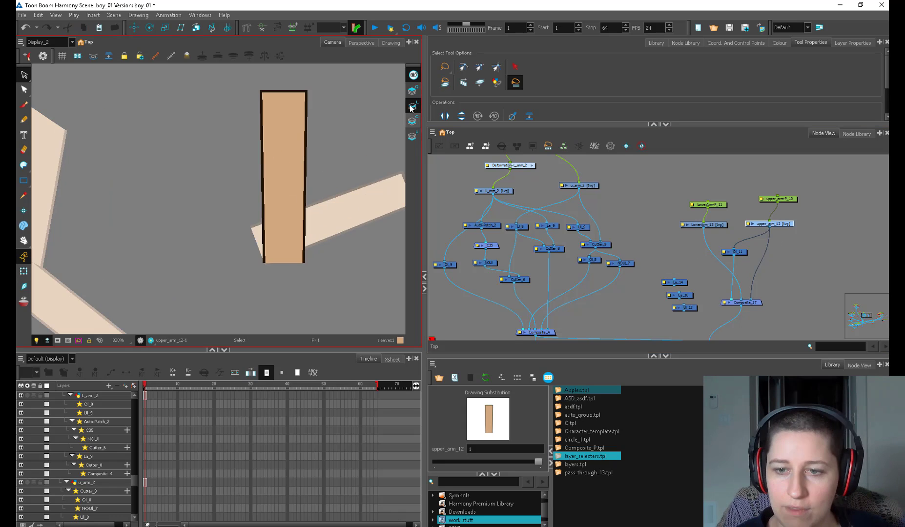
click(411, 107)
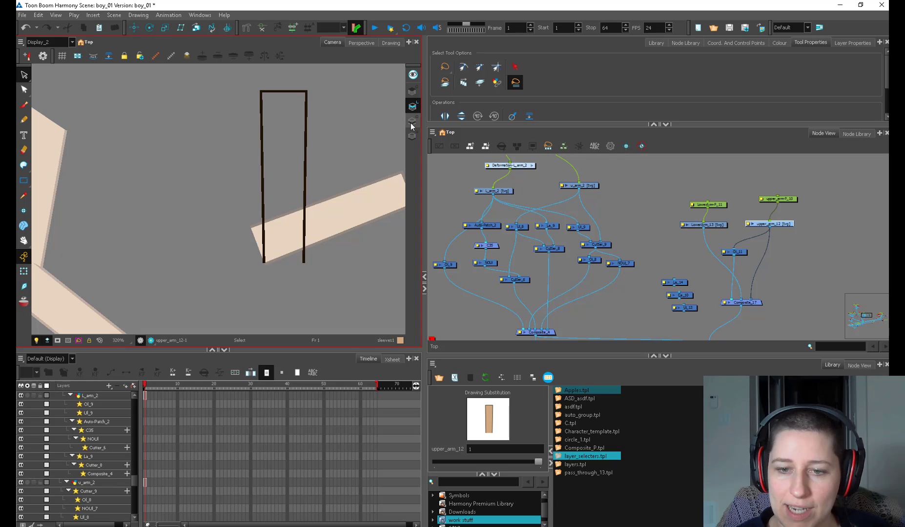
click(412, 122)
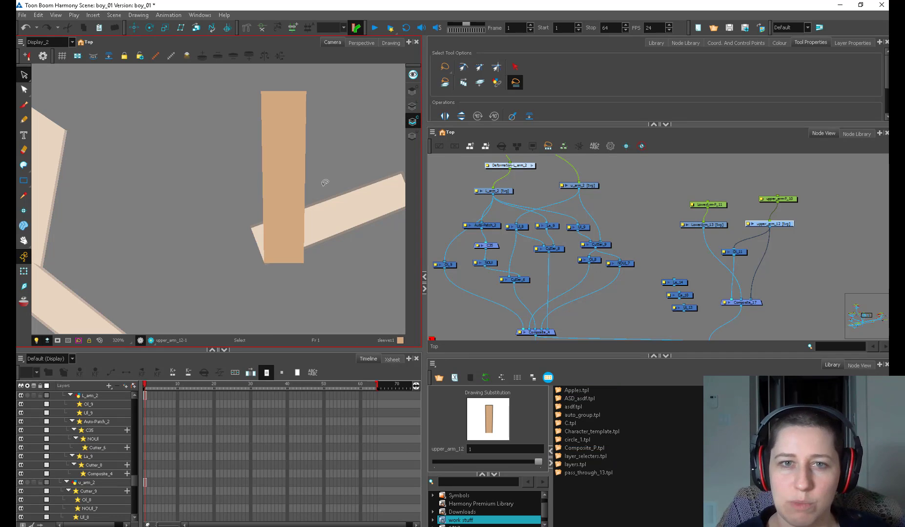
click(412, 107)
key(alt+t)
mouse_move(259, 87)
mouse_down()
mouse_move(238, 117)
mouse_move(244, 266)
mouse_move(272, 286)
mouse_move(283, 228)
mouse_move(261, 90)
mouse_up()
key(ctrl+x)
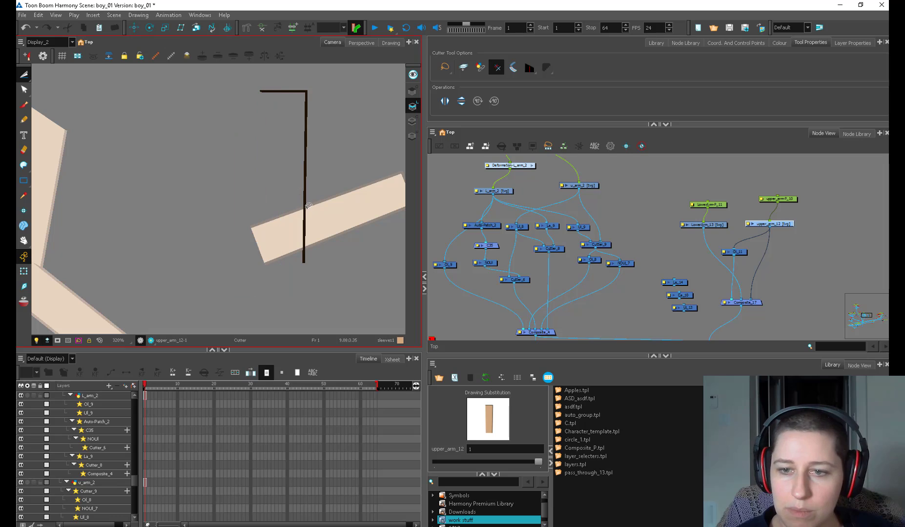
click(412, 91)
key(ctrl+v)
click(25, 271)
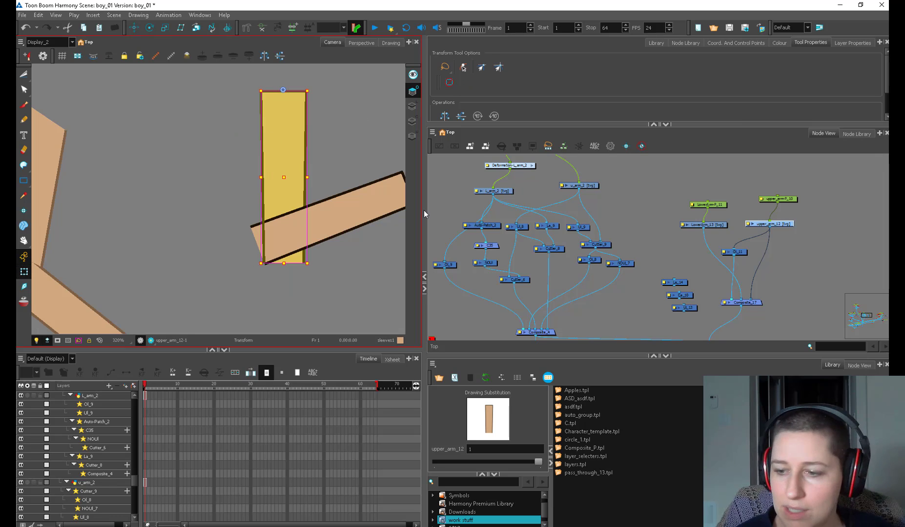
key(Escape)
key(1)
click(338, 214)
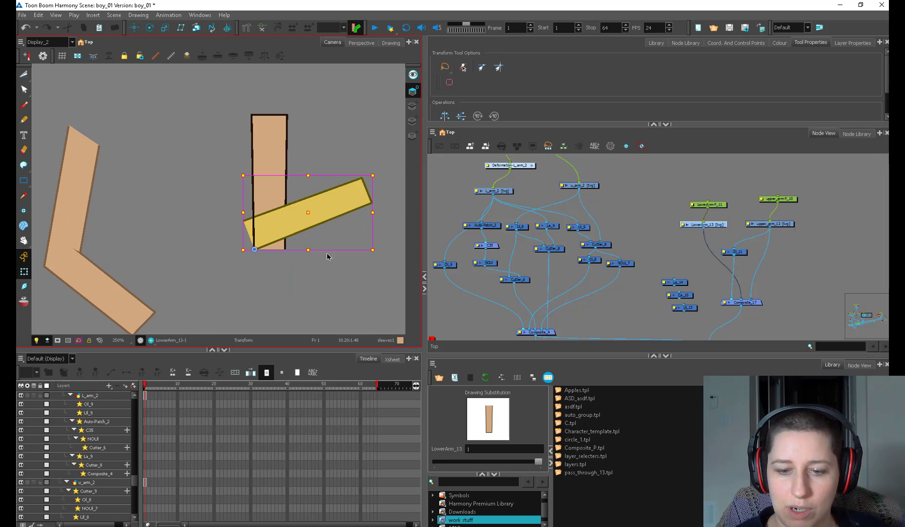
key(1)
drag(344, 243, 324, 252)
key(ctrl+z)
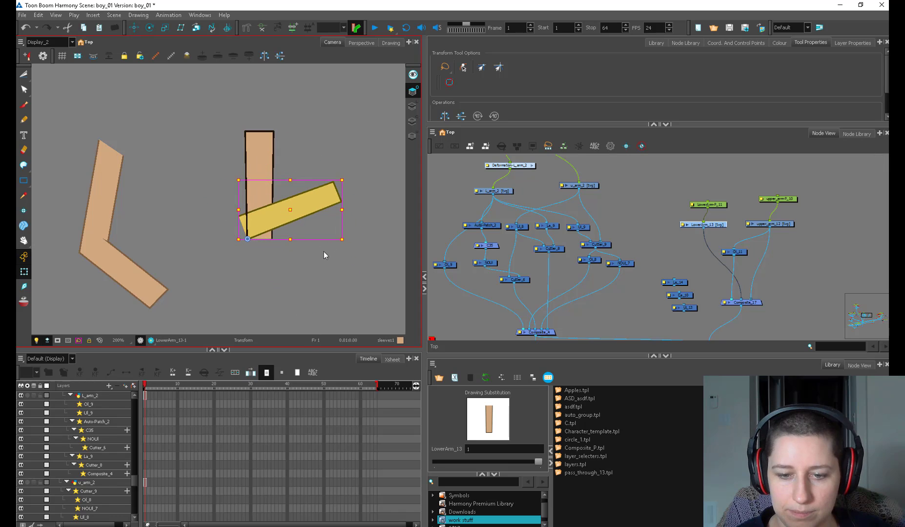
key(2)
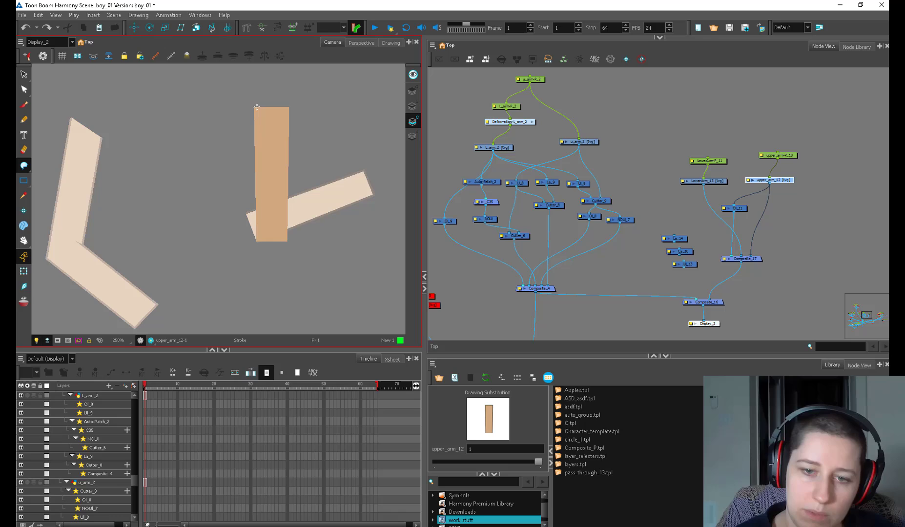
Step: Draw a filled green half-round matte along the upper arm's left edge and move it from colour art to underlay art
mouse_move(254, 107)
mouse_down()
mouse_move(204, 152)
mouse_move(202, 203)
mouse_move(225, 233)
mouse_move(265, 237)
mouse_up()
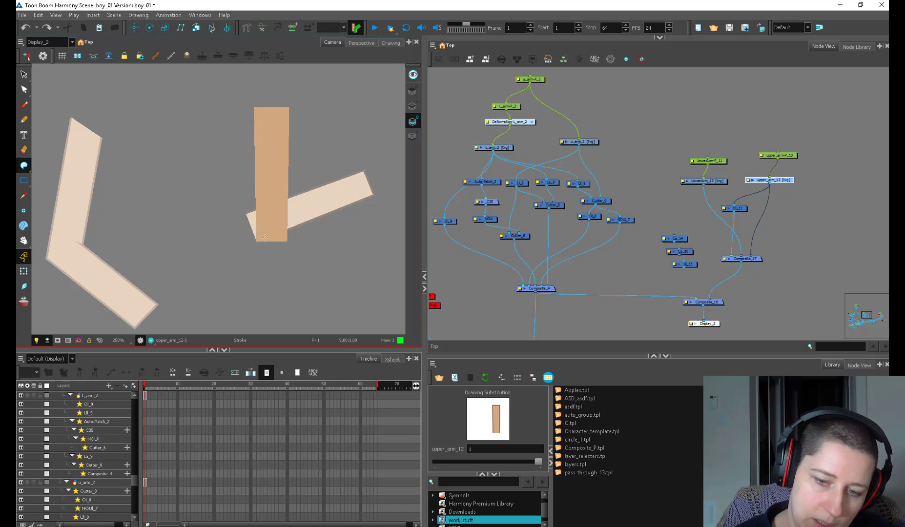
click(244, 201)
key(alt+s)
click(234, 229)
key(ctrl+x)
click(412, 135)
key(ctrl+v)
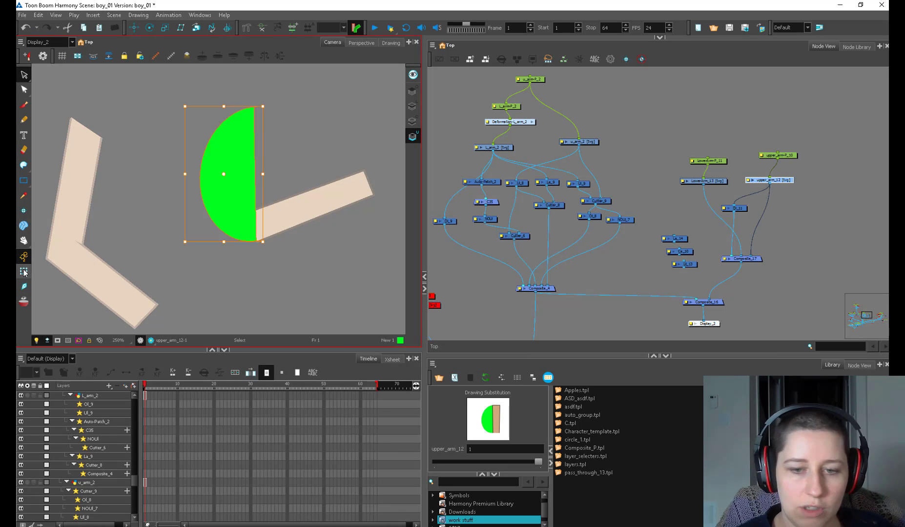
click(23, 271)
Step: Insert a cutter between the LowerArm_13 drawing and Composite_17, using the upper arm's underlay selector as its matte
click(677, 193)
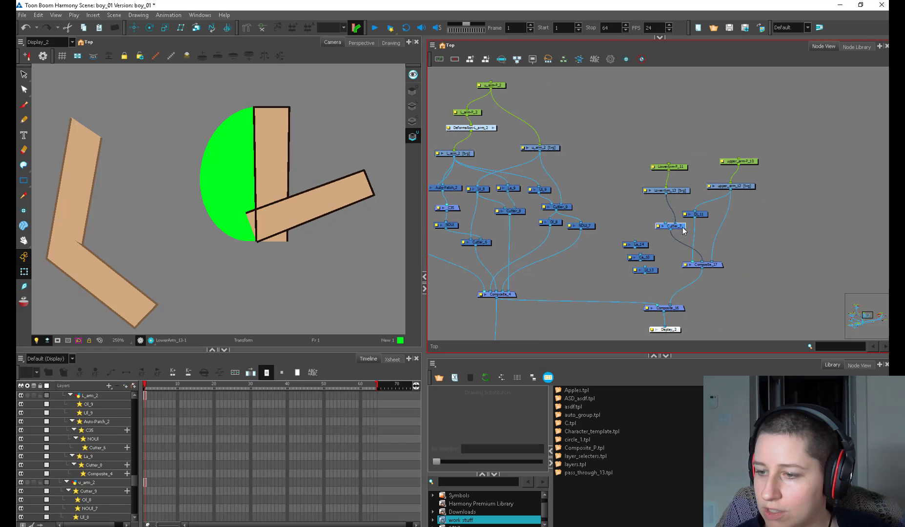
drag(682, 228, 666, 227)
drag(651, 270, 723, 222)
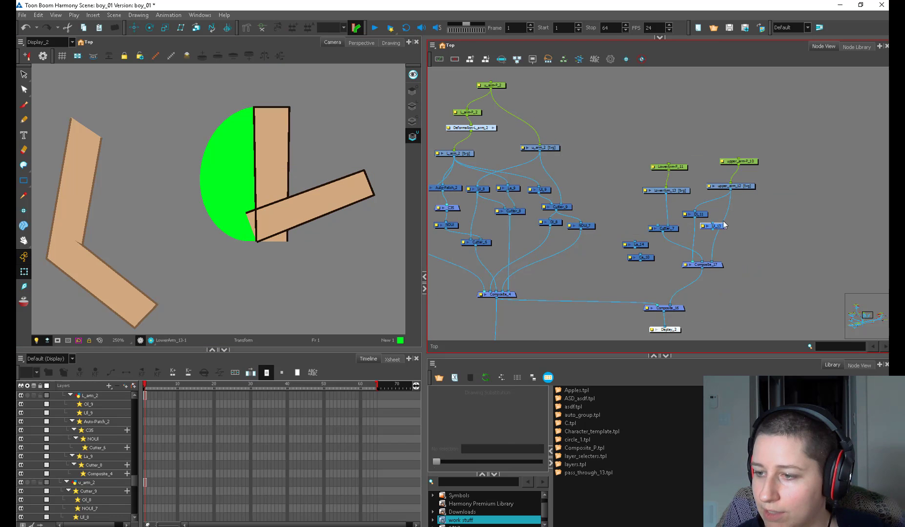
Step: Rotate the lower arm up and down about the elbow to check how the upper arm's matte cuts it
click(371, 192)
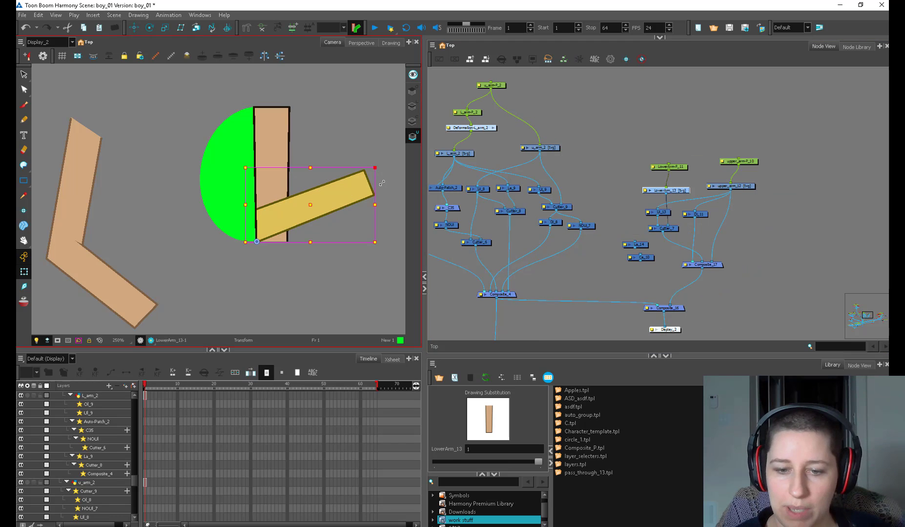
drag(376, 170, 372, 247)
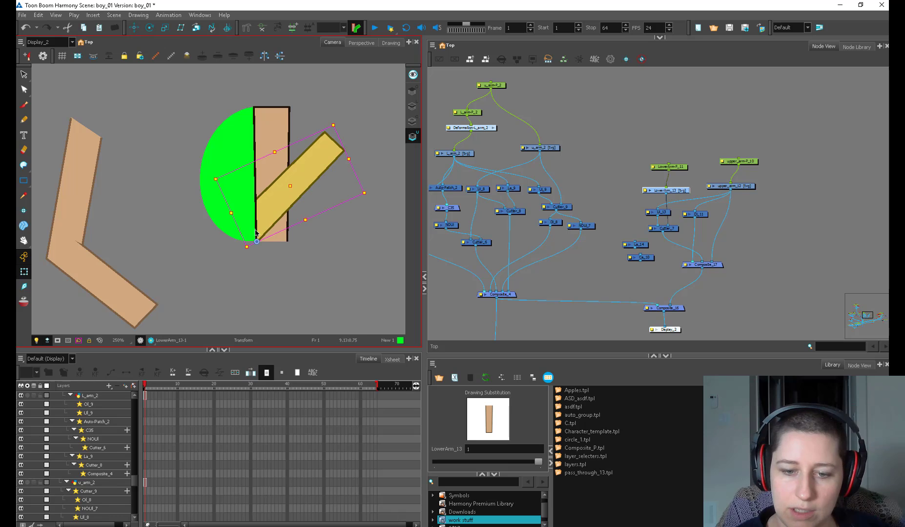
mouse_move(368, 194)
mouse_down()
mouse_move(363, 276)
mouse_move(341, 307)
mouse_up()
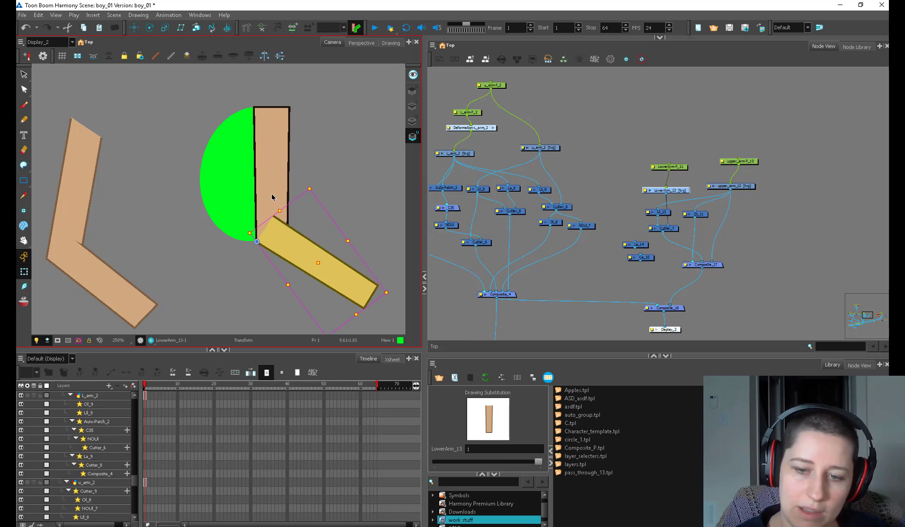
mouse_move(311, 186)
mouse_down()
mouse_move(263, 182)
mouse_move(254, 209)
mouse_up()
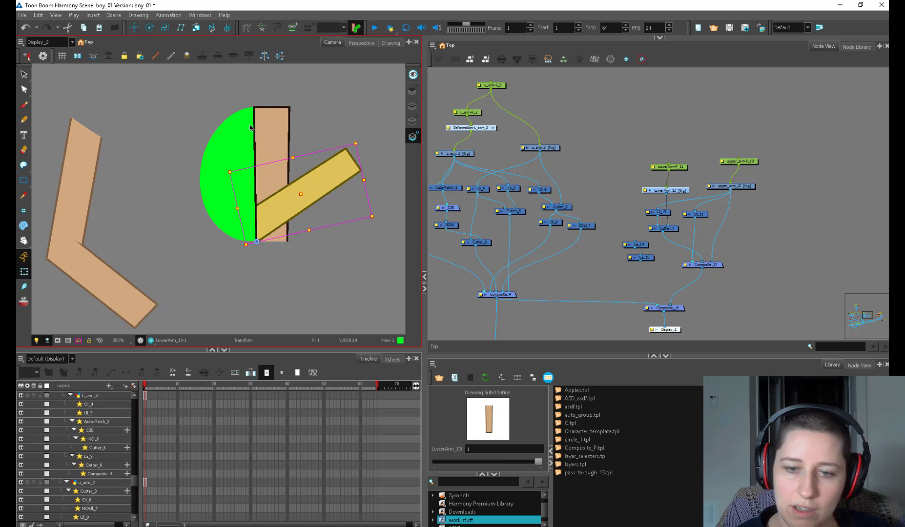
Step: Duplicate the underlay selector and insert the copy between upper_arm_12 and Composite_17
click(660, 212)
key(ctrl+c)
key(ctrl+v)
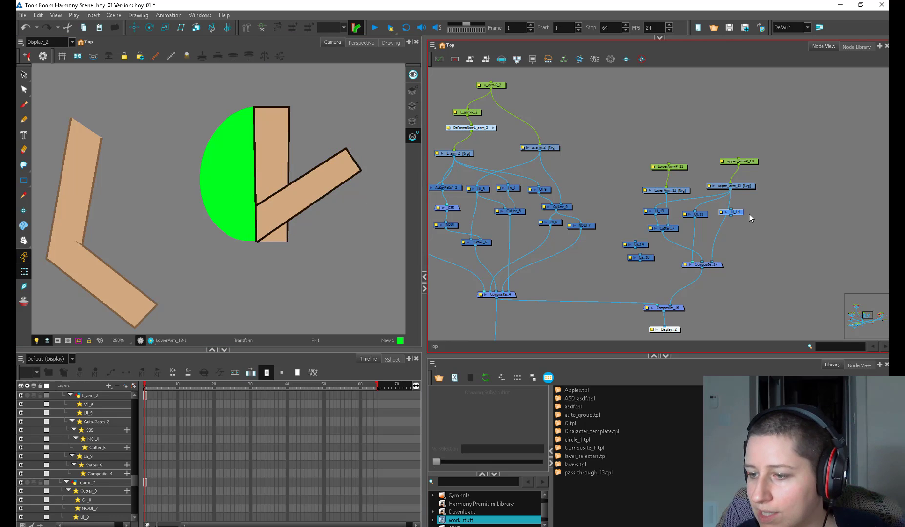
drag(742, 214, 739, 214)
Step: Set the copied selector to read overlay, line and colour art instead of underlay, and rename it NoUI_14
double_click(730, 211)
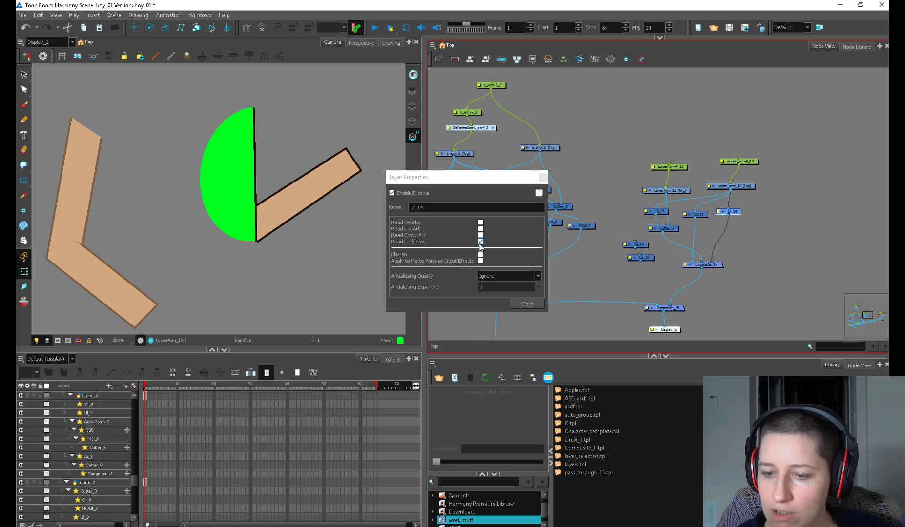
click(480, 229)
click(480, 228)
click(480, 222)
click(410, 208)
text(No)
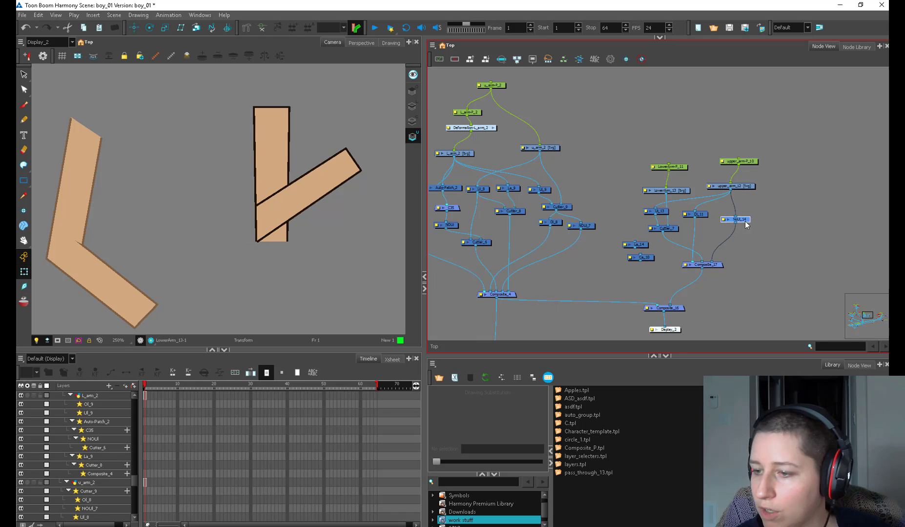
Step: Space out the NoUI_14 selector, Composite_17, and the lower arm's peg and drawing nodes in the network
drag(745, 224, 741, 226)
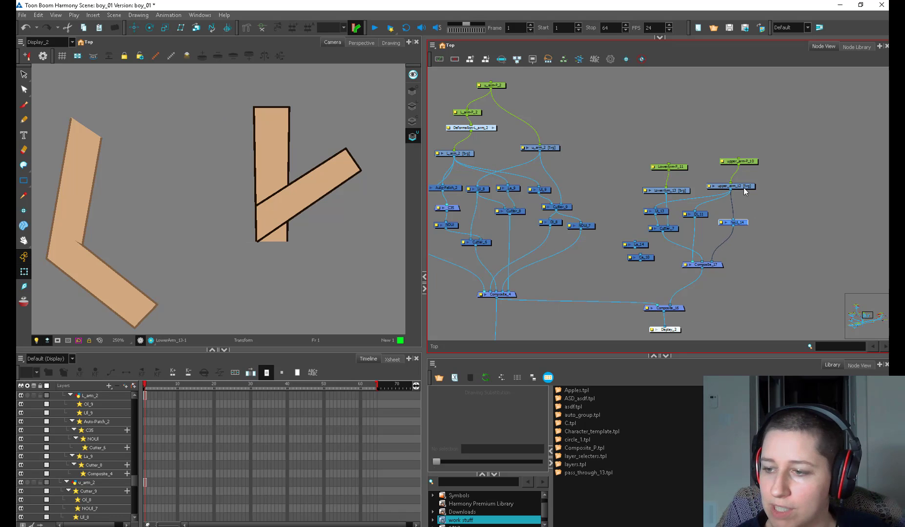
drag(720, 266, 716, 271)
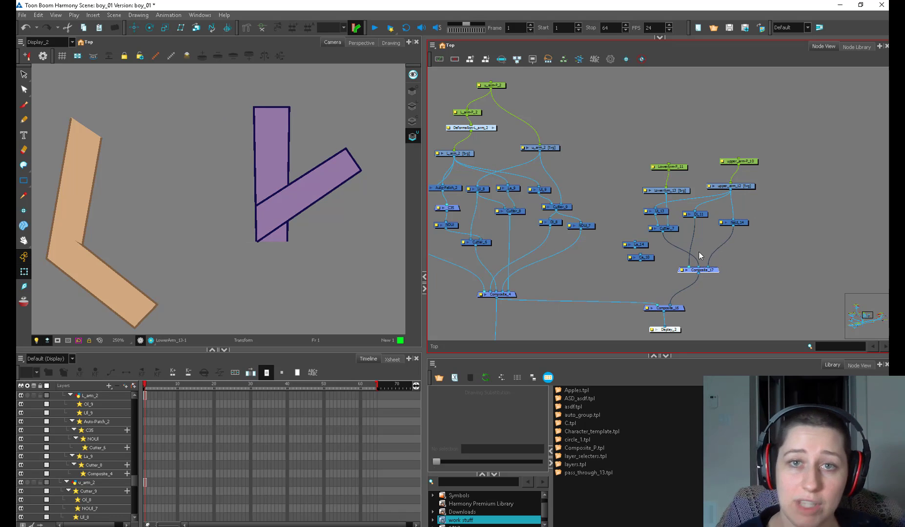
drag(679, 167, 678, 157)
drag(679, 191, 678, 181)
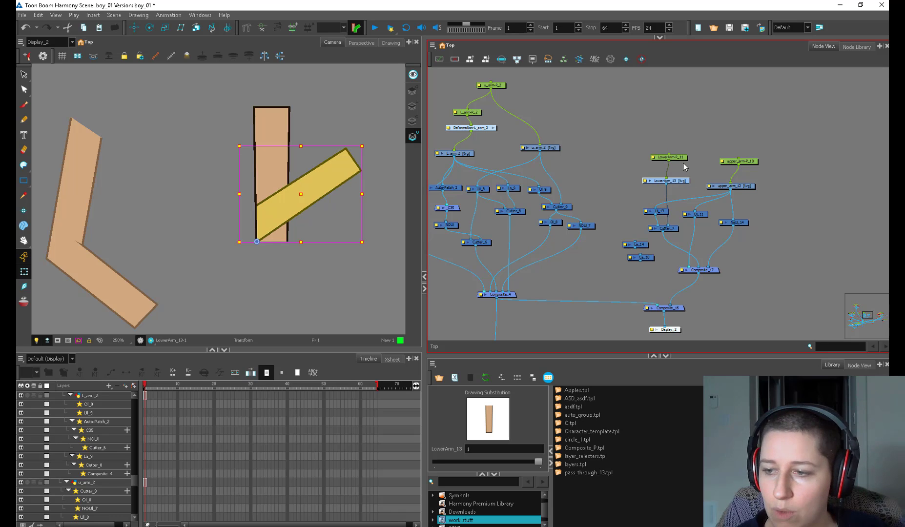
Step: Draw a filled green matte along the lower arm's lower edge and move it from colour art to underlay art
click(258, 243)
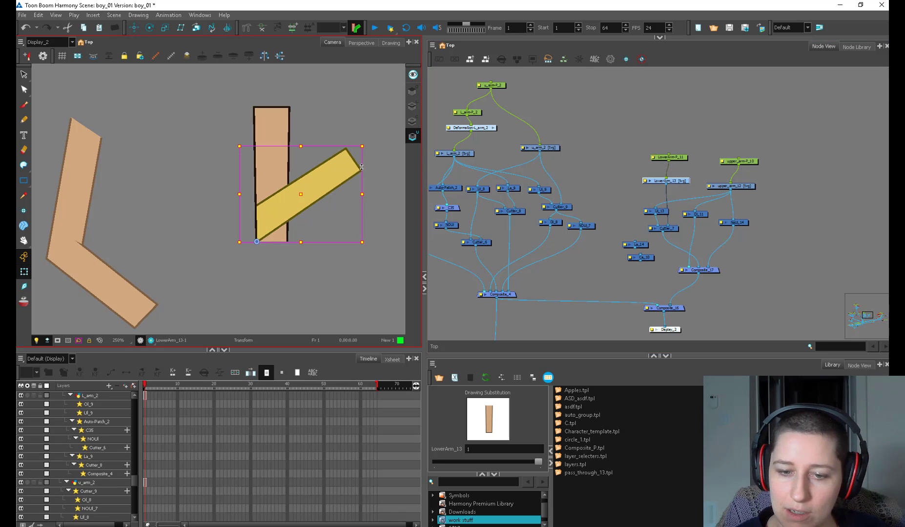
key(l)
key(alt+v)
mouse_move(257, 243)
mouse_down()
mouse_move(372, 236)
mouse_move(377, 197)
mouse_move(360, 168)
mouse_up()
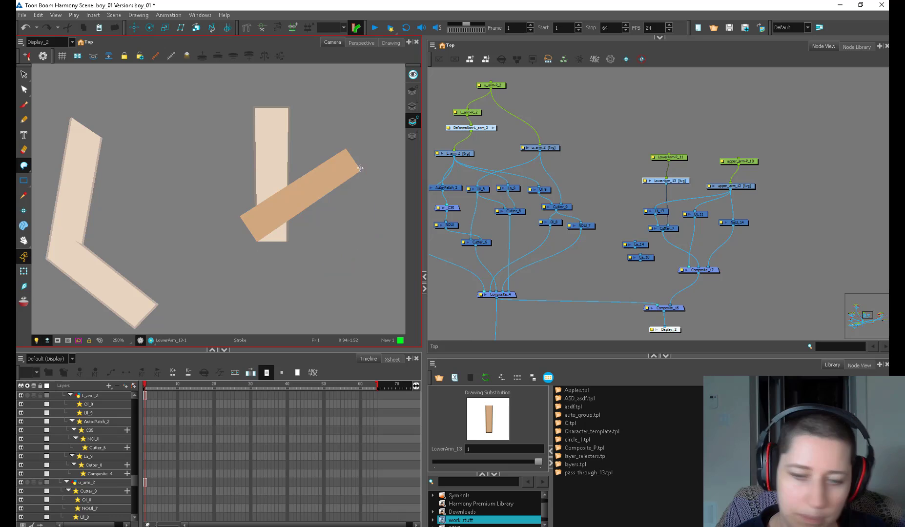
key(alt+i)
click(330, 231)
key(alt+s)
click(352, 215)
key(ctrl+x)
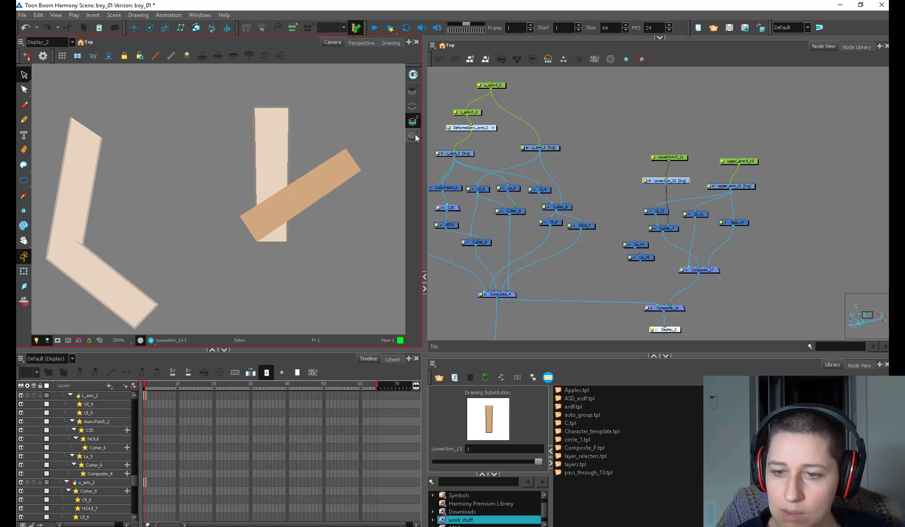
click(413, 136)
key(ctrl+v)
click(23, 271)
Step: Add a second cutter between the NoUI_14 selector and Composite_17 on the upper arm's branch
drag(670, 229, 665, 233)
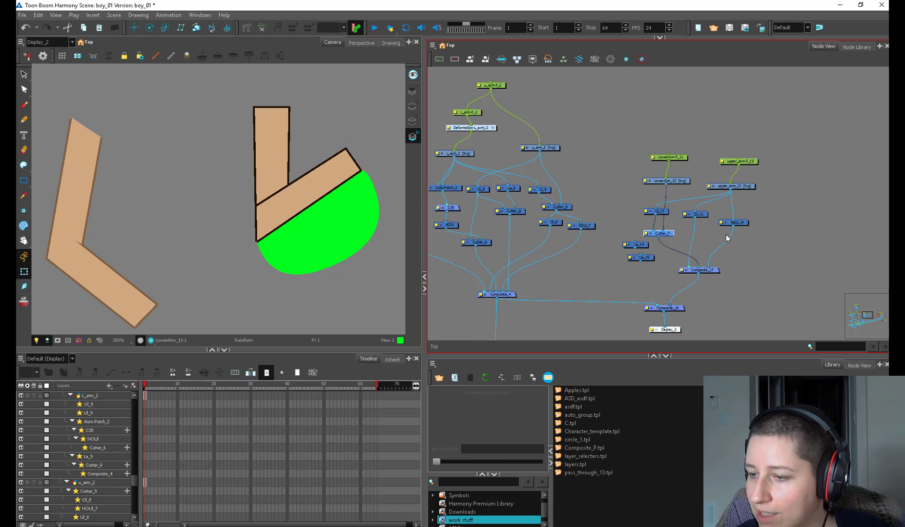
key(ctrl+v)
drag(741, 224, 739, 184)
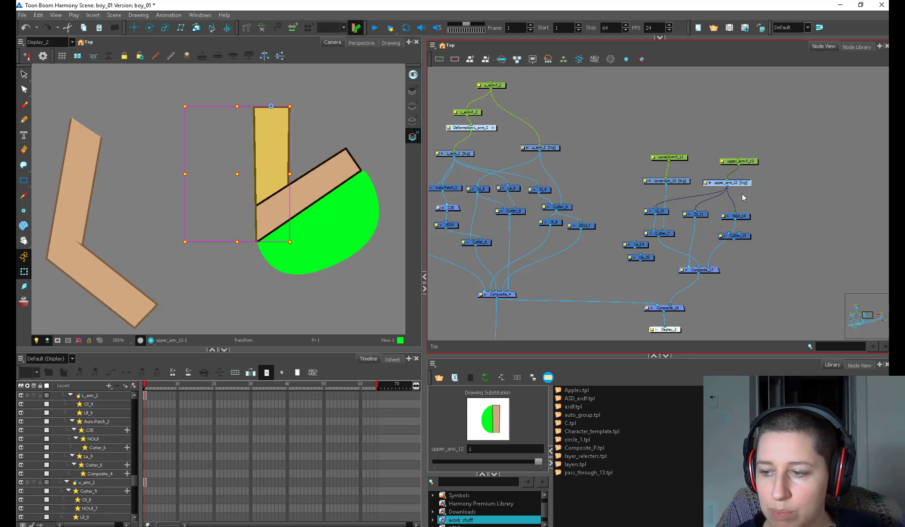
click(742, 217)
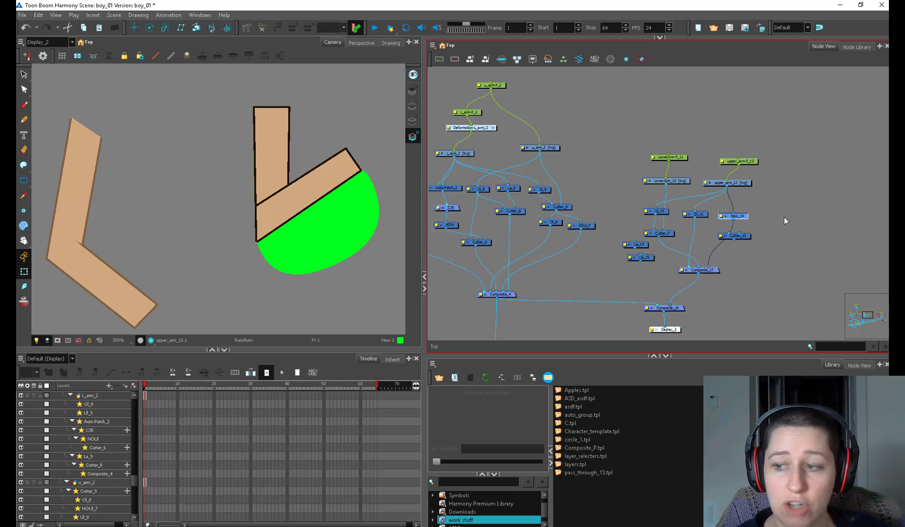
drag(746, 239, 736, 241)
Step: Duplicate the underlay selector and connect the copy from LowerArm_13 to the upper arm's cutter as its matte
mouse_move(664, 215)
mouse_down()
mouse_move(668, 188)
mouse_move(743, 243)
mouse_move(739, 220)
mouse_move(725, 227)
mouse_up()
click(721, 224)
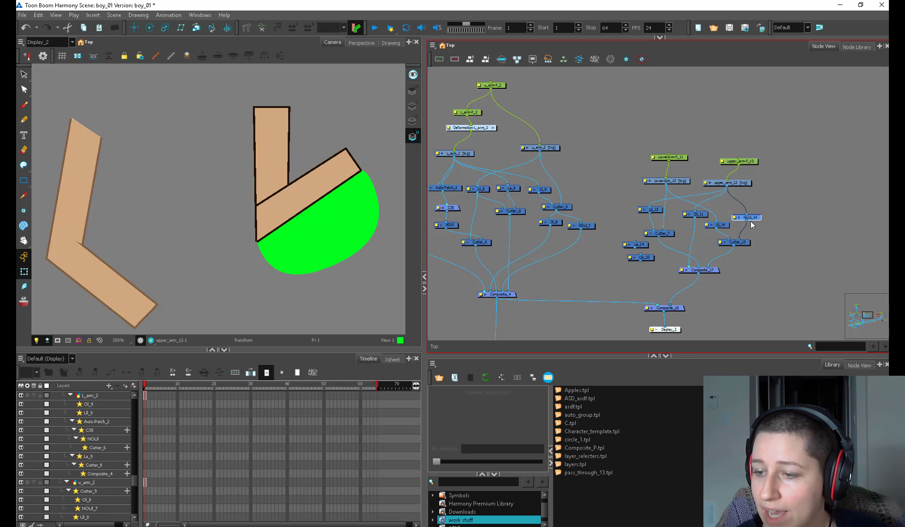
drag(666, 181, 661, 177)
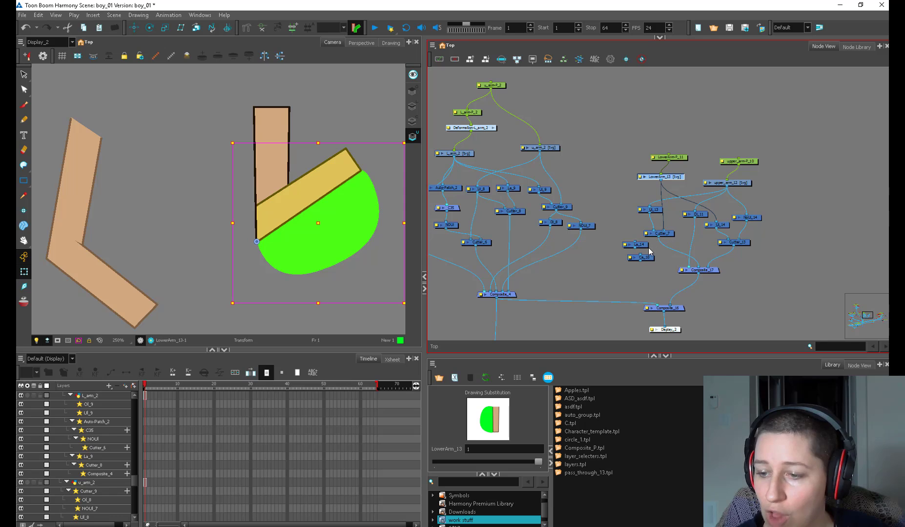
Step: Move the unused line and colour selectors aside, and insert a copy of NoUI_14 between Cutter_7 and Composite_17
drag(650, 248, 636, 259)
drag(642, 257, 616, 271)
click(759, 218)
drag(759, 218, 759, 220)
key(ctrl+c)
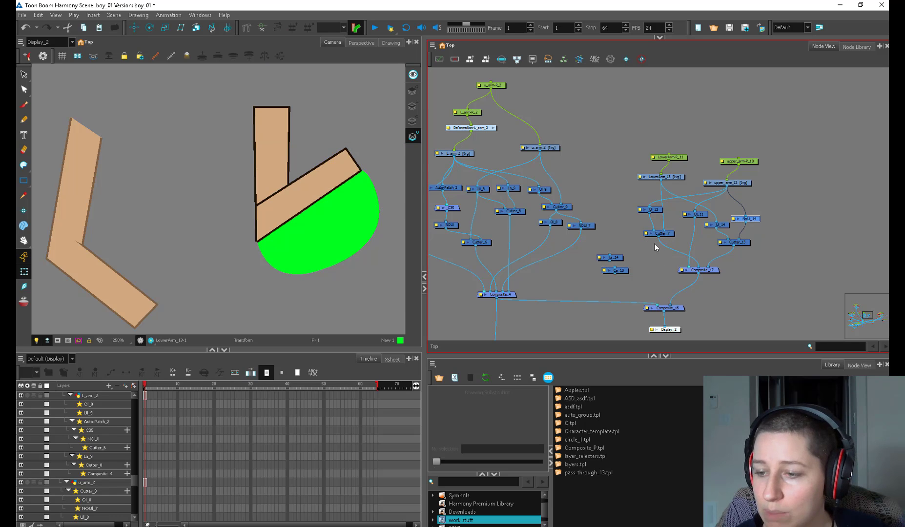
key(ctrl+v)
drag(672, 256, 662, 228)
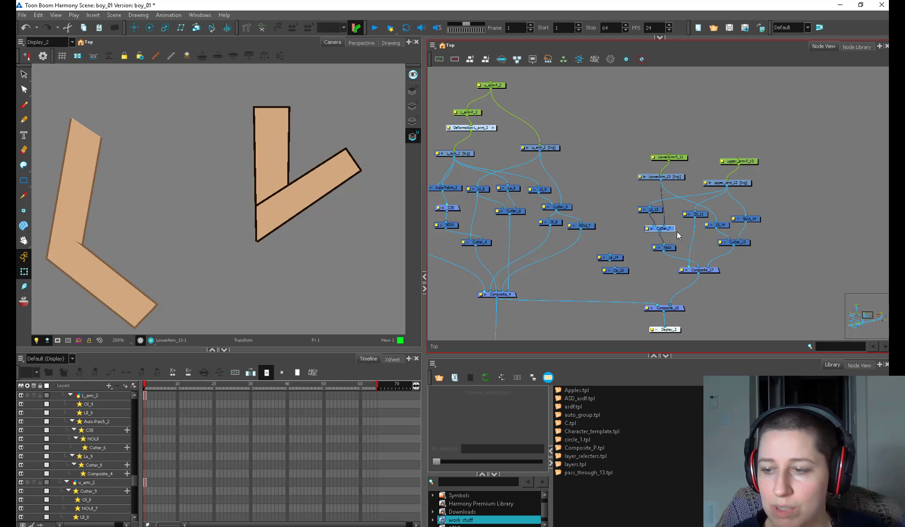
Step: Reset the lower arm peg and rotate the arm up across the upper arm to test the elbow cut
click(654, 158)
key(r)
key(1)
drag(289, 273, 286, 237)
drag(287, 293, 325, 136)
scroll(347, 170, up, 2)
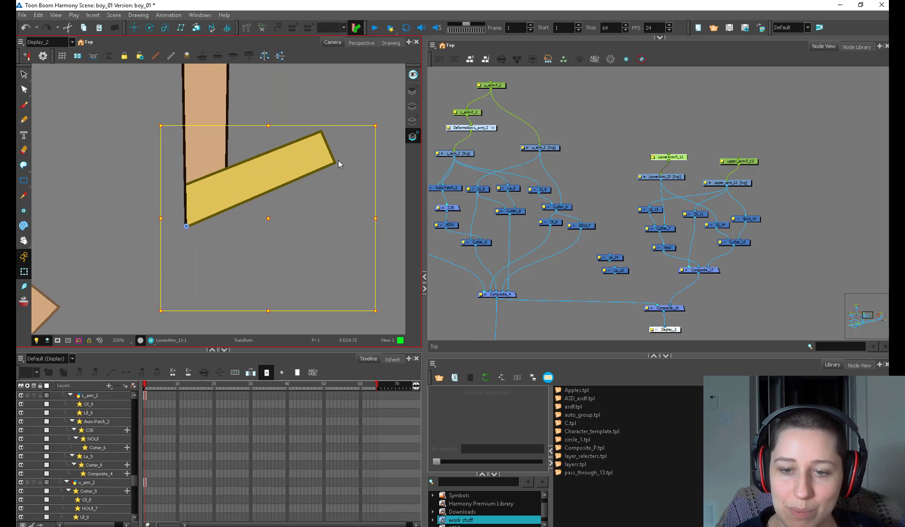
drag(385, 127, 305, 228)
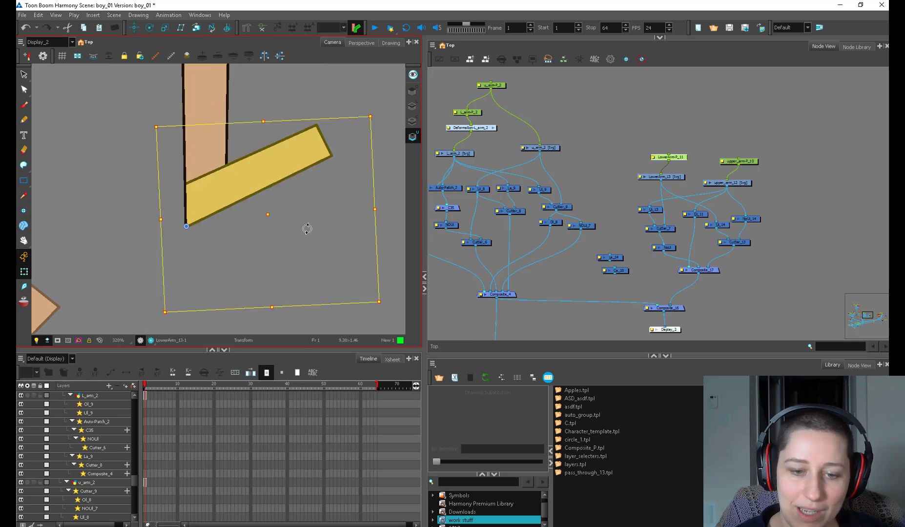
key(ctrl+z)
scroll(208, 229, down, 1)
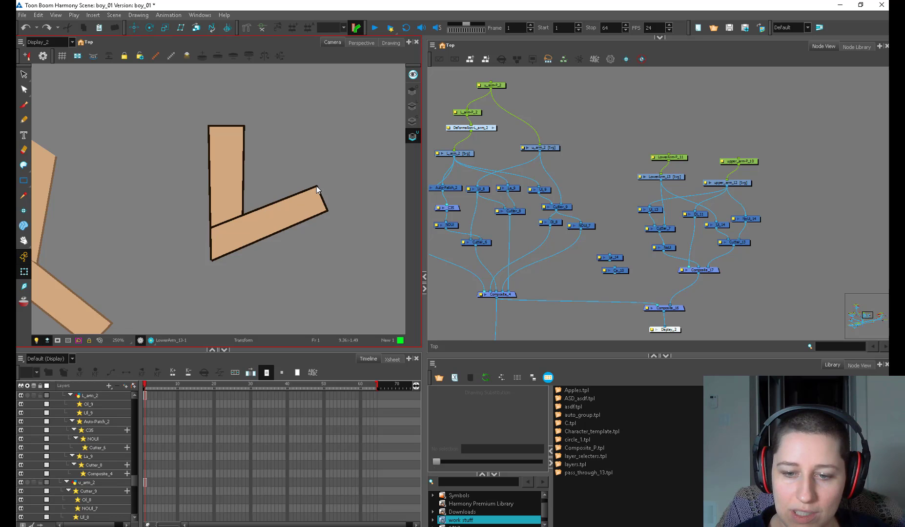
Step: Lasso the lower arm's upper outline in its line art with the Cutter tool
click(675, 181)
mouse_move(317, 172)
mouse_down()
mouse_move(198, 242)
mouse_move(252, 159)
mouse_up()
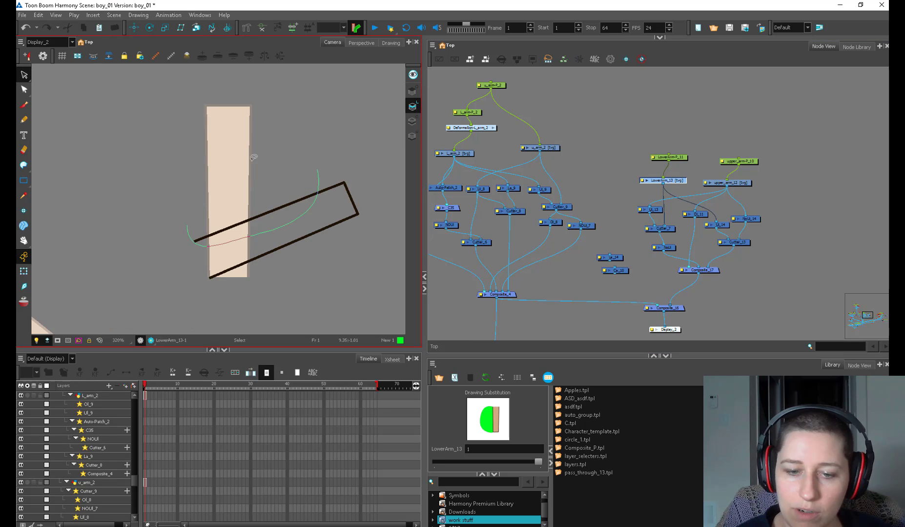
click(342, 174)
key(alt+t)
drag(343, 172, 266, 159)
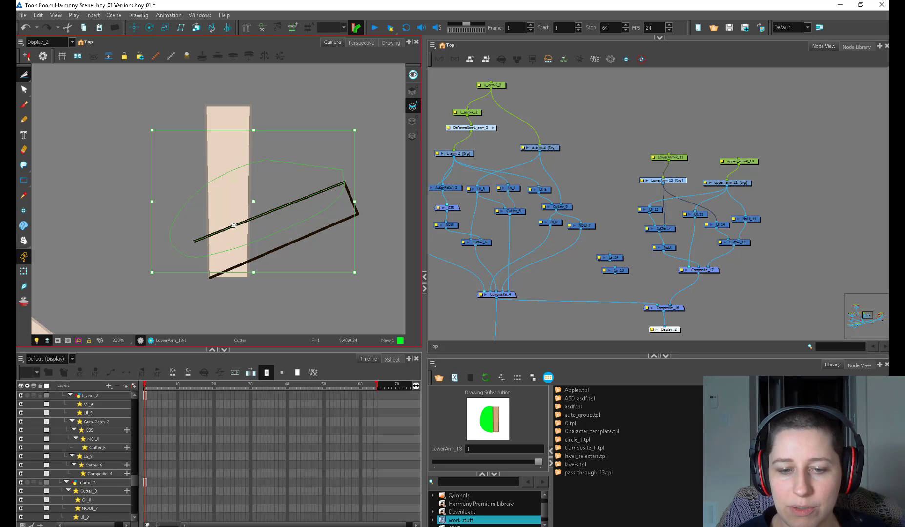
click(23, 271)
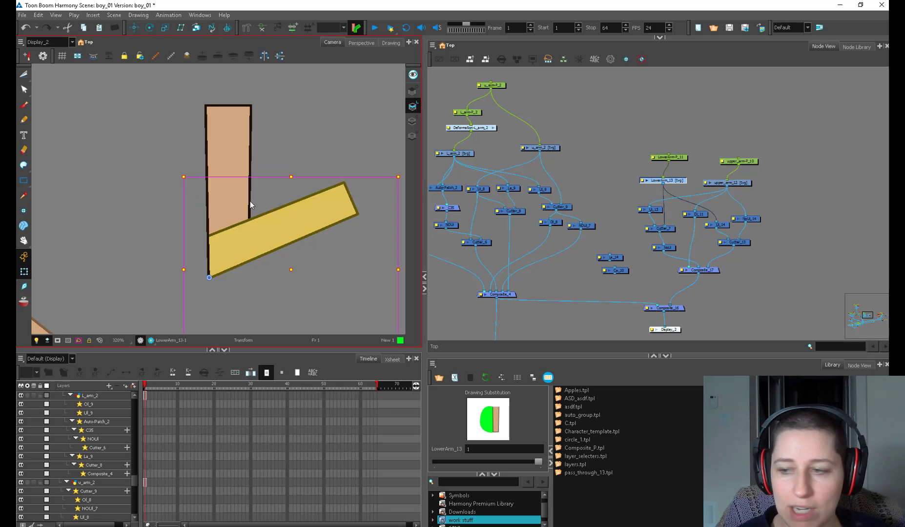
Step: Reset the lower arm peg to straighten the arm, and place the lower arm's outline in its overlay art
click(676, 157)
key(r)
drag(326, 231, 330, 90)
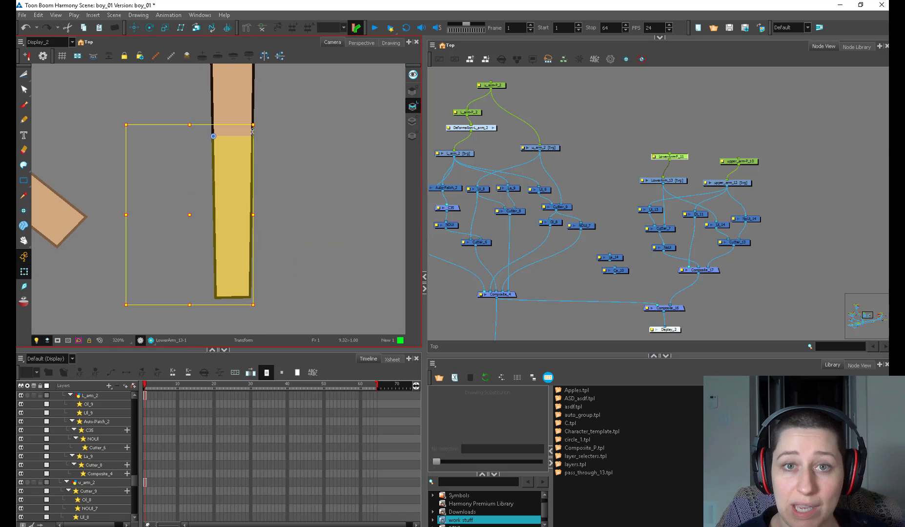
drag(262, 308, 297, 99)
drag(212, 103, 227, 173)
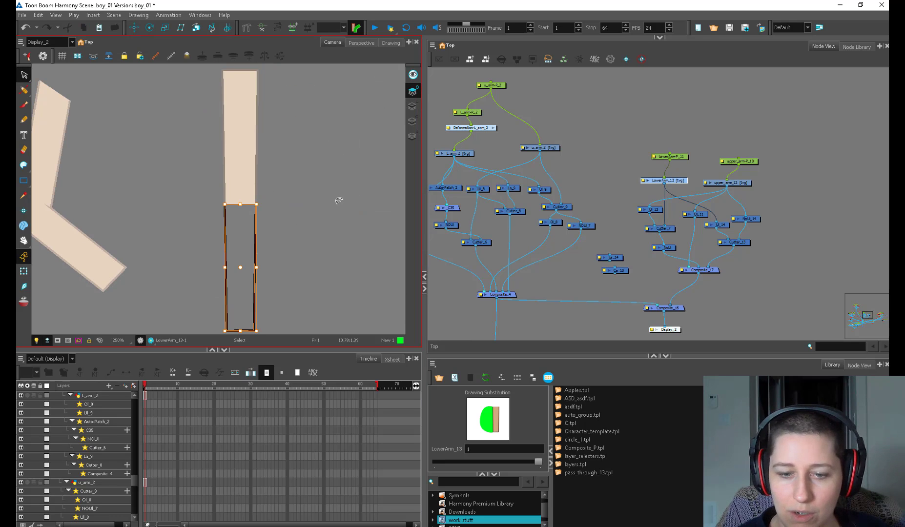
Step: Erase the bottom edge from the lower arm's overlay outline, and trim the remaining line's end at the elbow with the Contour Editor
key(alt+e)
drag(288, 270, 297, 237)
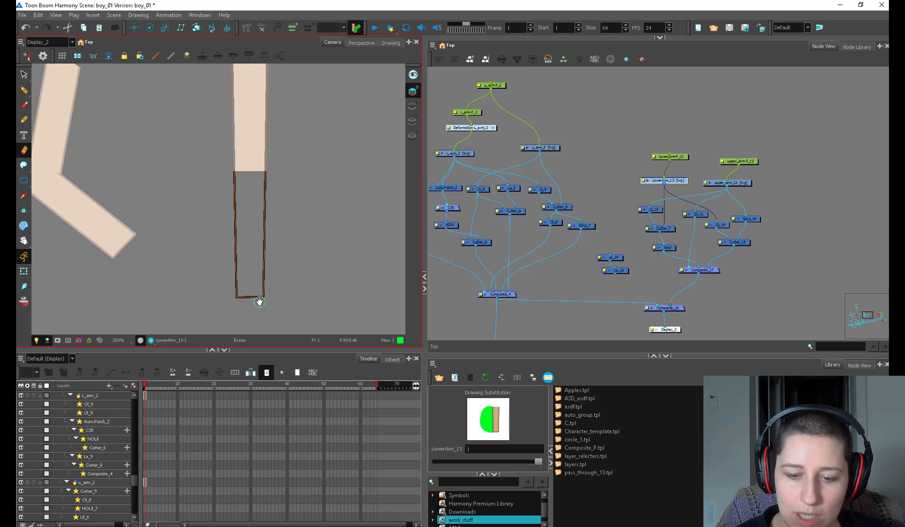
mouse_move(257, 299)
mouse_down()
mouse_move(232, 232)
mouse_move(269, 166)
mouse_move(253, 210)
mouse_up()
key(alt+t)
key(2)
key(2)
drag(254, 209, 282, 208)
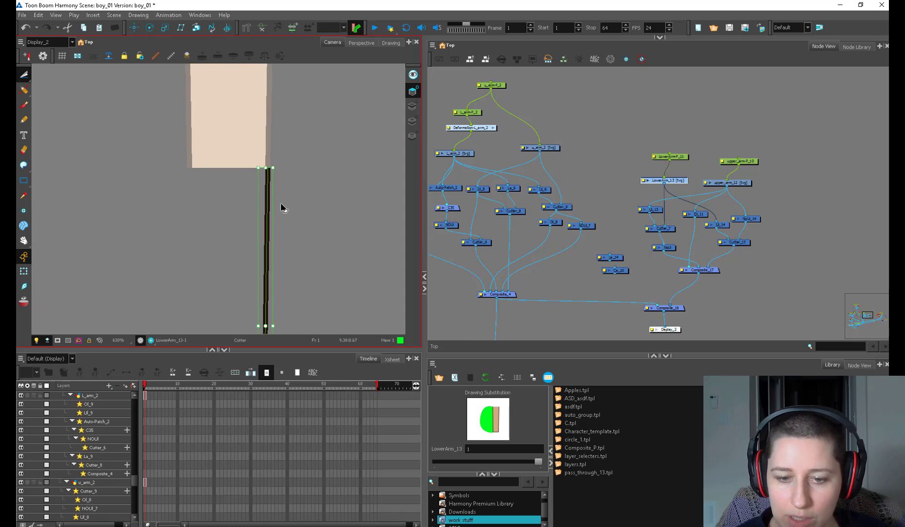
key(alt+q)
click(267, 202)
click(269, 171)
Step: Rotate the lower arm up to about a right angle to test how the overlay line joins at the elbow
key(shift+t)
key(1)
key(1)
key(1)
key(1)
key(1)
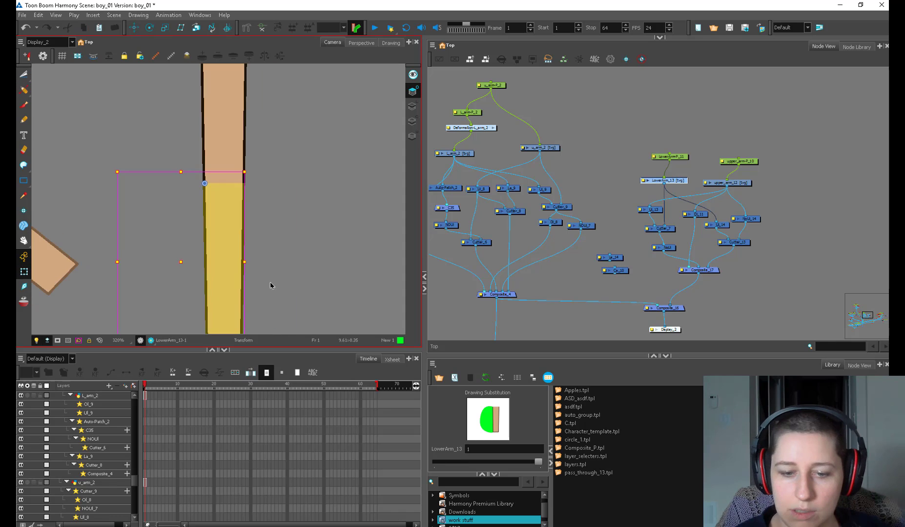
drag(239, 296, 305, 162)
key(2)
key(2)
key(2)
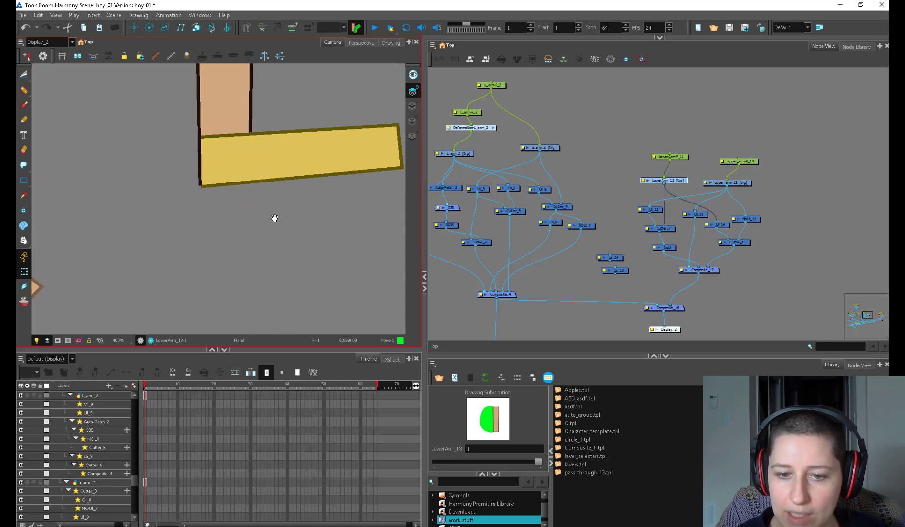
key(1)
drag(387, 160, 341, 179)
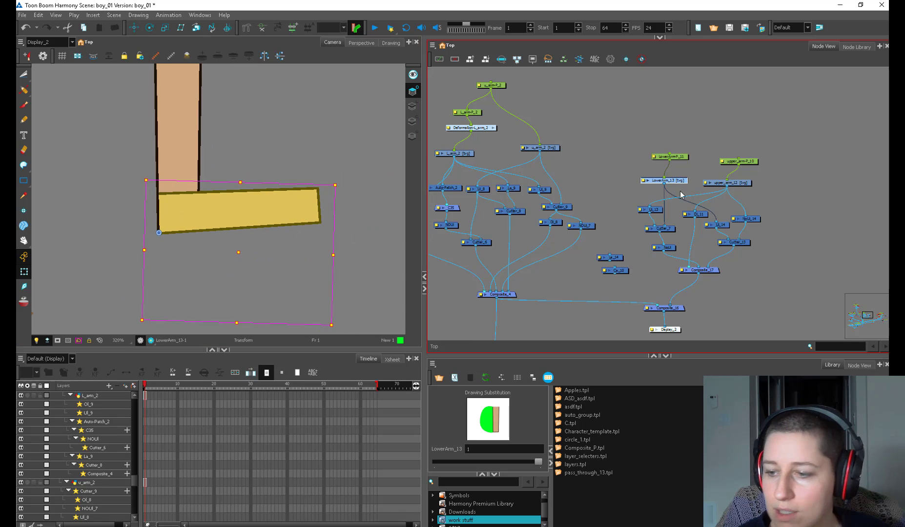
Step: Move Composite_17 down, and insert a copy of the C35 node between LowerArm_13 and Cutter_7
drag(696, 270, 688, 282)
key(ctrl+c)
key(ctrl+v)
key(ctrl+z)
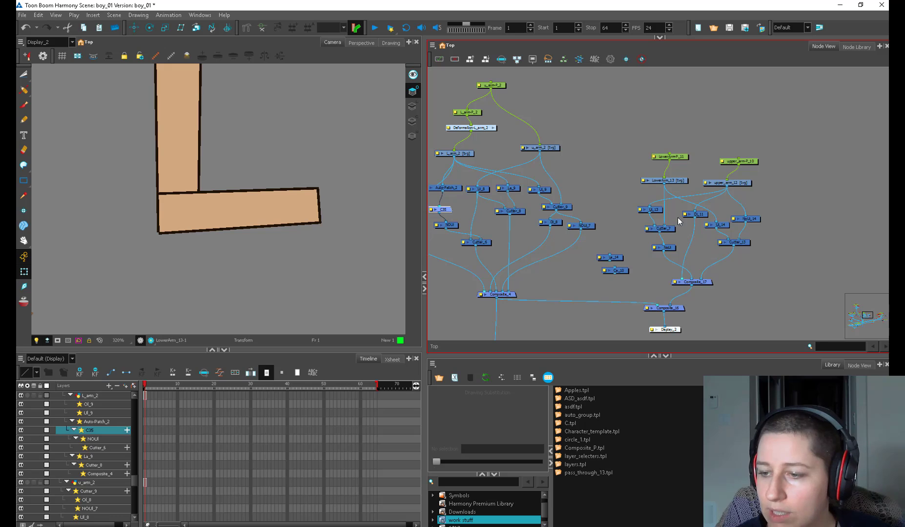
drag(439, 208, 443, 203)
drag(663, 236, 672, 218)
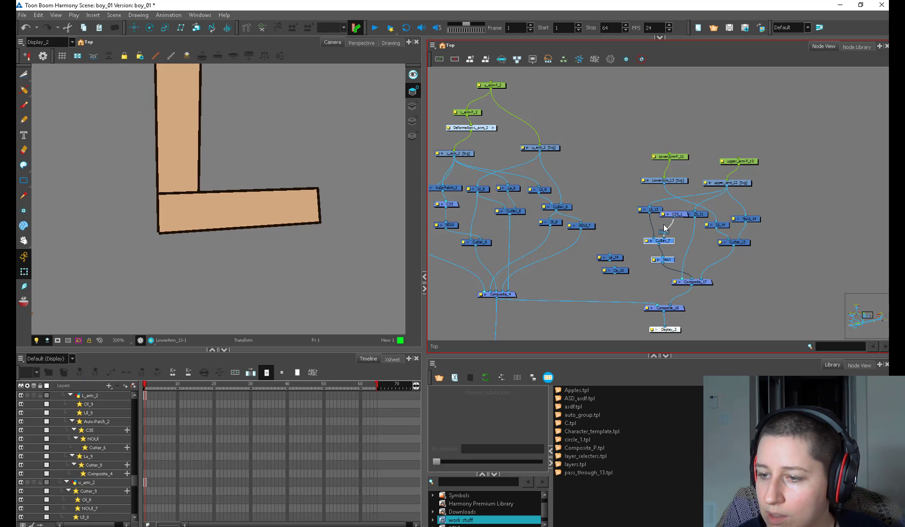
drag(664, 183, 673, 212)
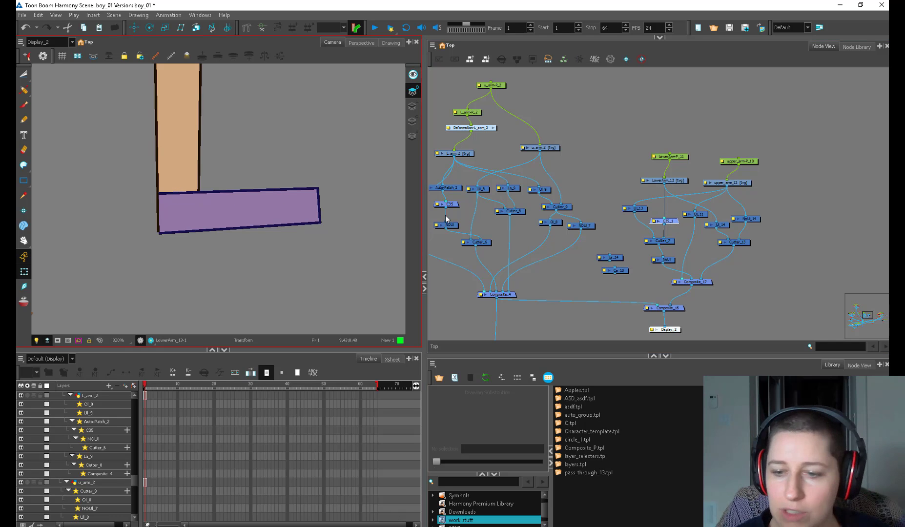
Step: Place the lower arm's line and colour selectors above the C35 copy, and rewire the line selector directly to Composite_17
drag(564, 213, 596, 210)
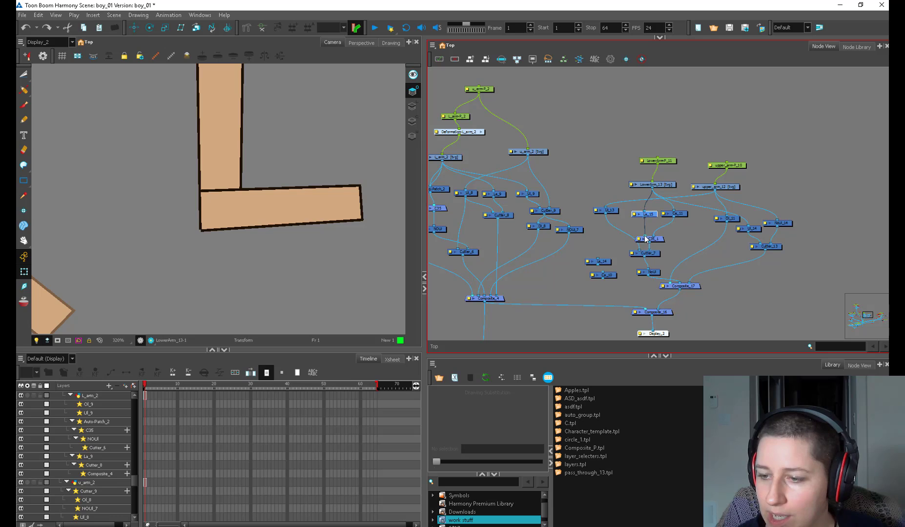
drag(646, 239, 685, 292)
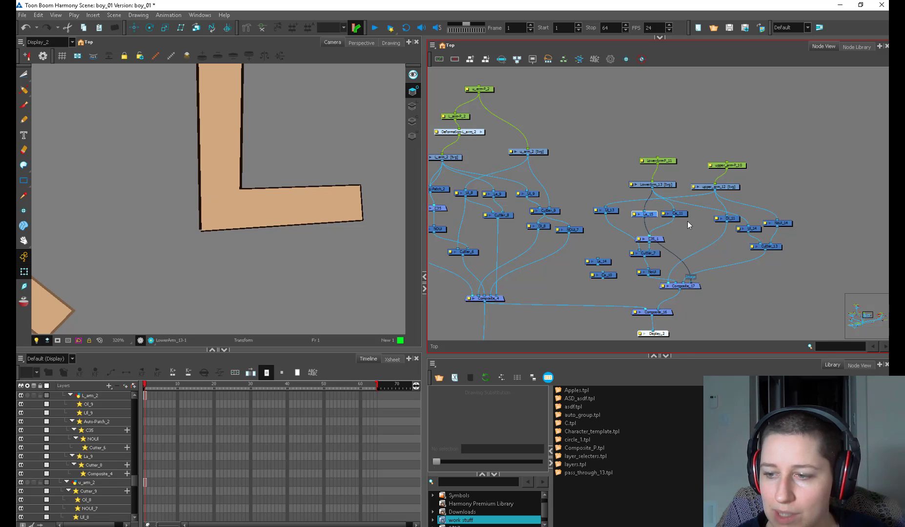
Step: Replace the lower arm's colour selector with a copy of Auto-Patch_2 that feeds the C35 copy
click(677, 213)
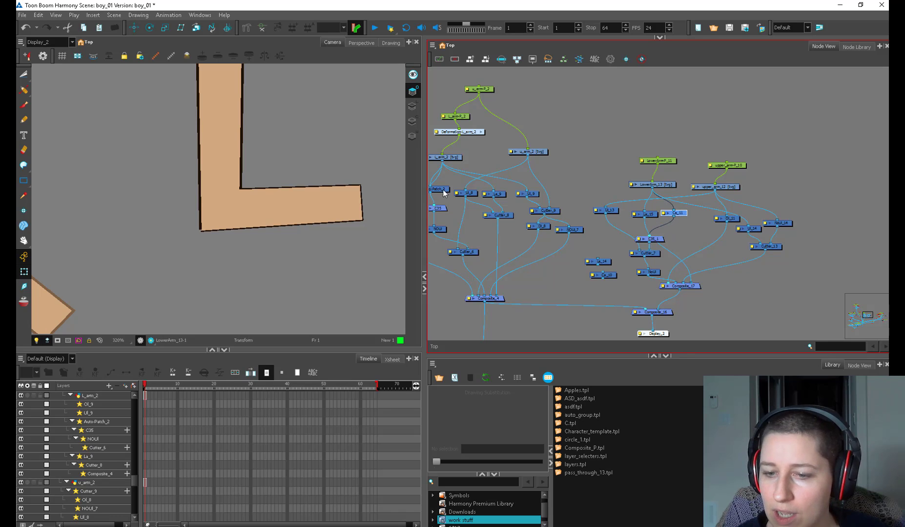
click(443, 189)
key(ctrl+c)
key(ctrl+v)
drag(693, 226, 682, 224)
click(681, 213)
key(Delete)
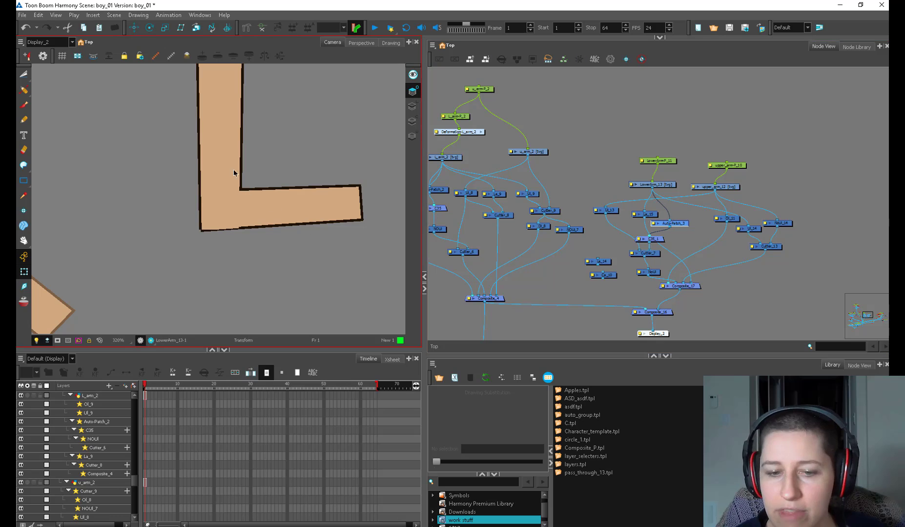
Step: Rotate the lower arm up past a right angle to test the patched elbow
click(234, 229)
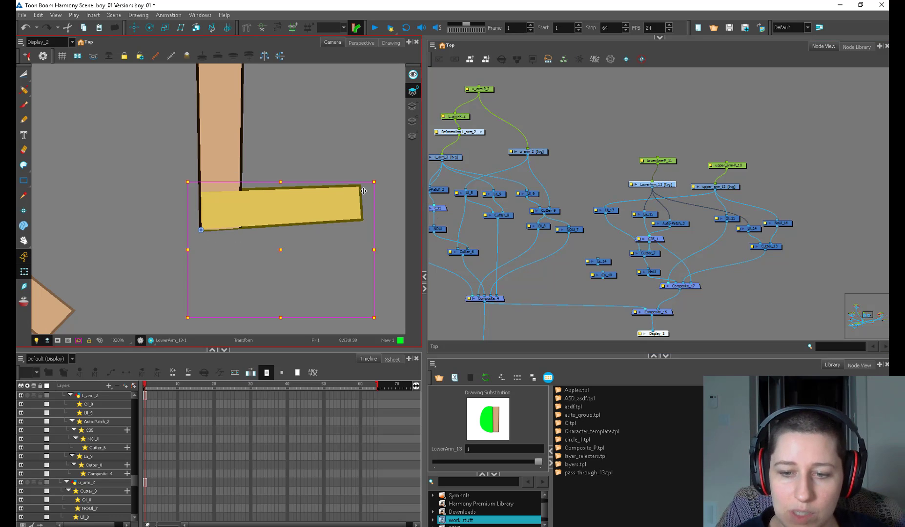
key(2)
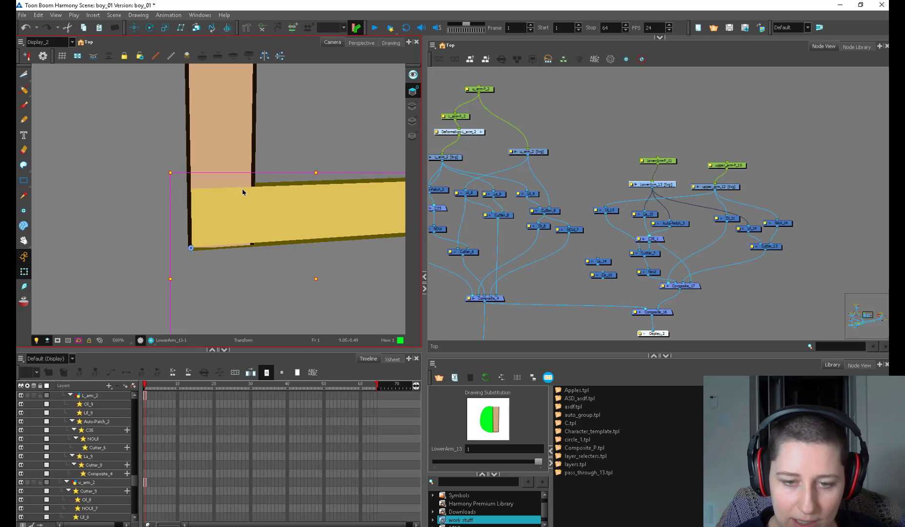
key(1)
drag(379, 179, 328, 95)
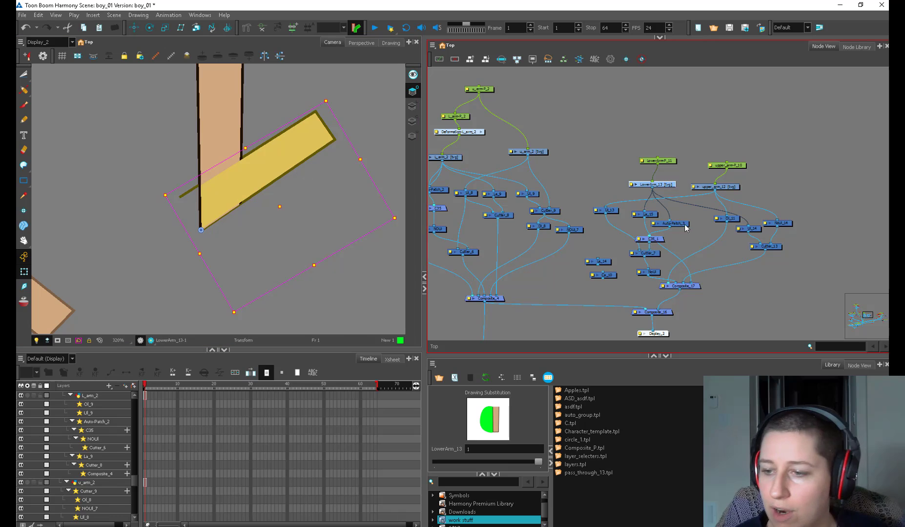
Step: Rearrange Cutter_7, the line selector, Auto-Patch_3, the C35 copy and Composite_17 to clear the lower arm's connections
drag(689, 231, 655, 254)
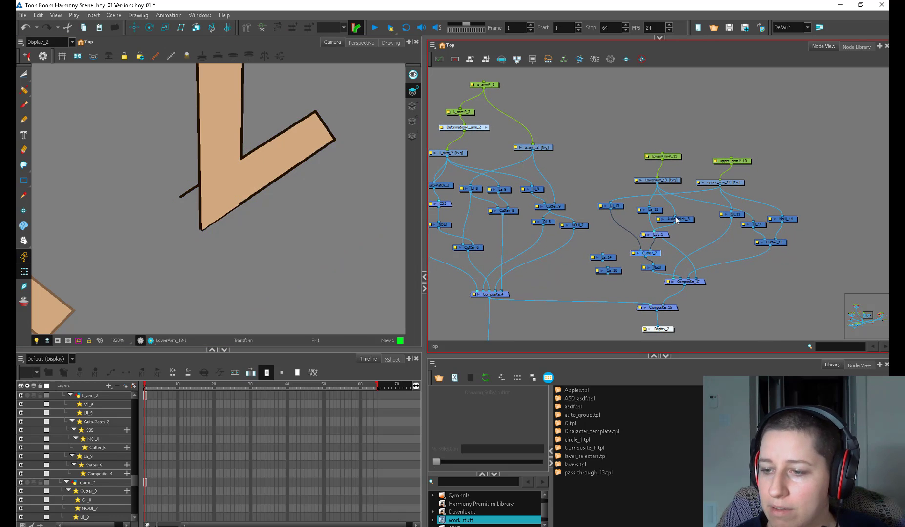
drag(649, 209, 652, 207)
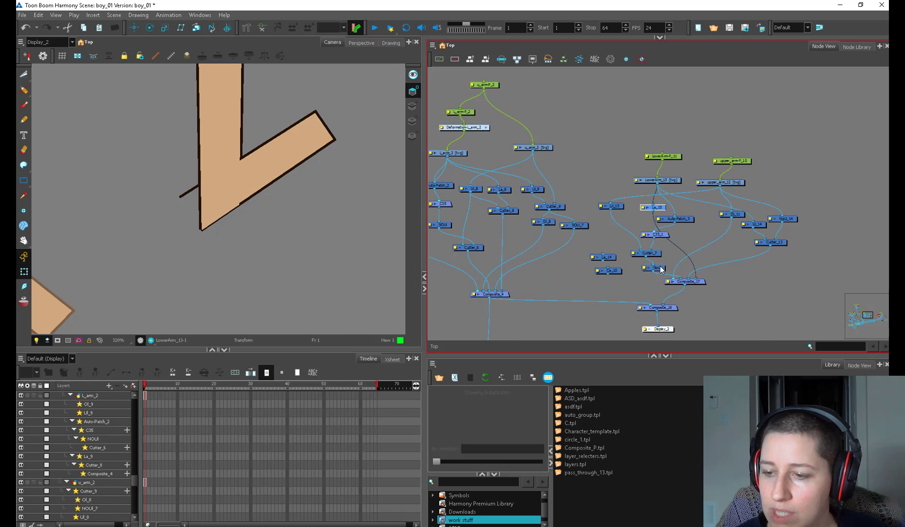
drag(653, 255, 650, 253)
drag(676, 219, 687, 214)
drag(658, 235, 685, 226)
drag(652, 208, 642, 208)
drag(688, 278, 688, 279)
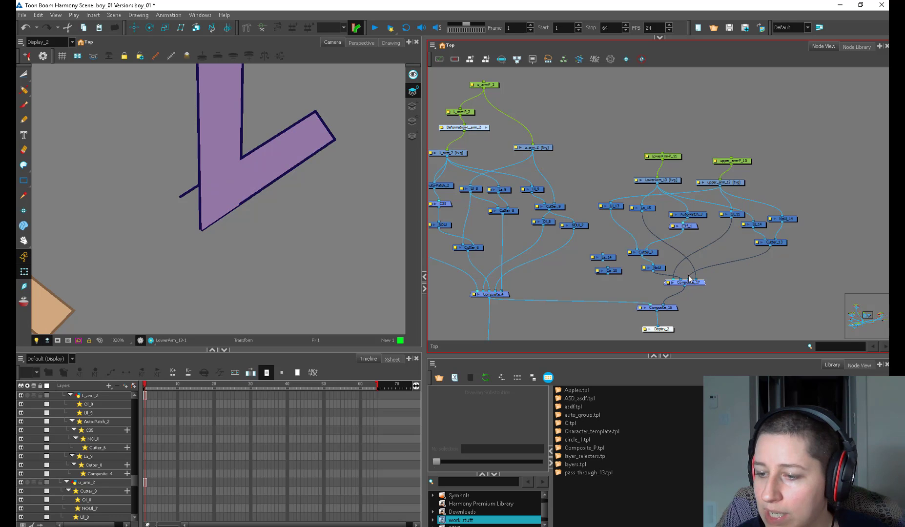
Step: Insert a cutter copy between the lower arm's line selector and Composite_17, with the upper arm's underlay selector as its matte
click(659, 269)
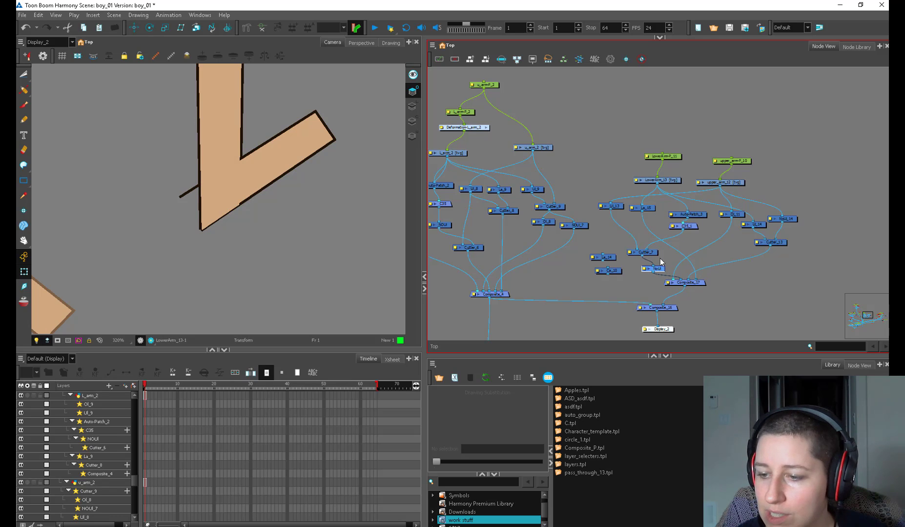
mouse_move(652, 253)
mouse_down()
mouse_move(645, 250)
mouse_move(656, 240)
mouse_up()
key(ctrl+v)
drag(610, 210, 640, 235)
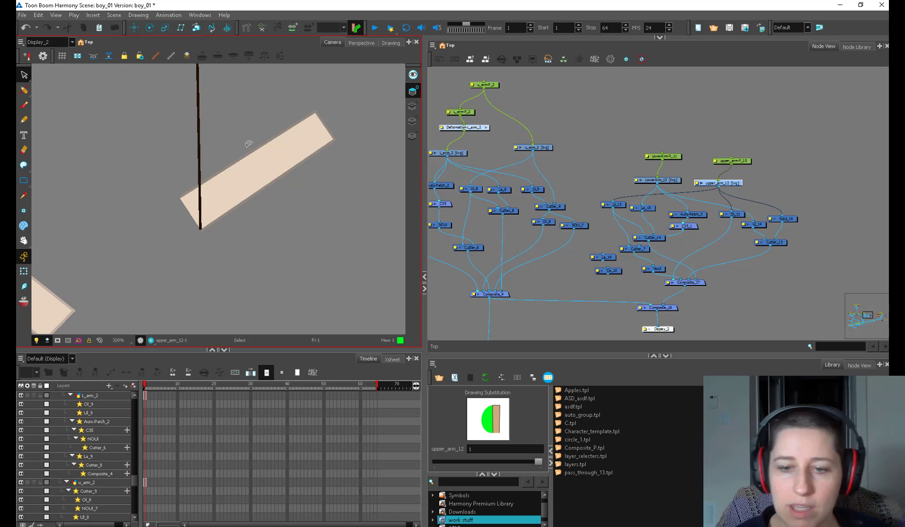
Step: Check the upper arm's underlay matte, and rotate the lower arm to examine the line cut at the elbow
click(412, 136)
click(23, 270)
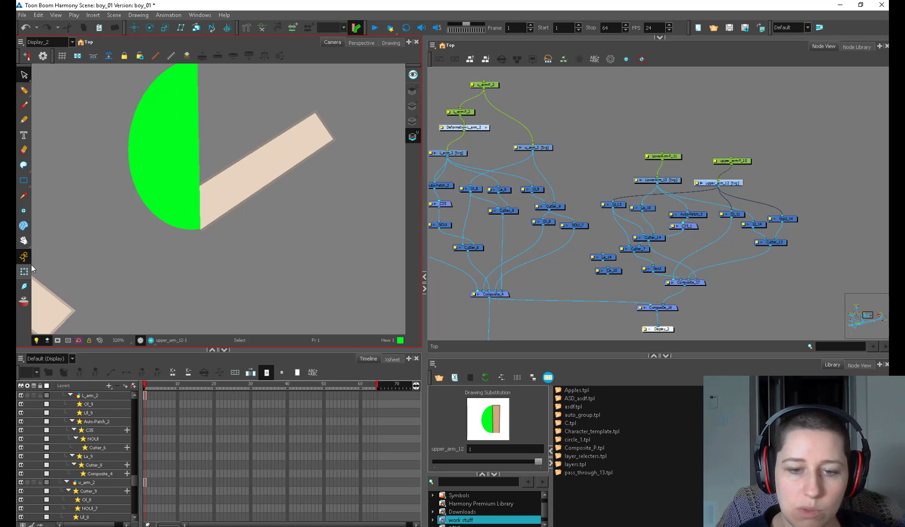
click(627, 257)
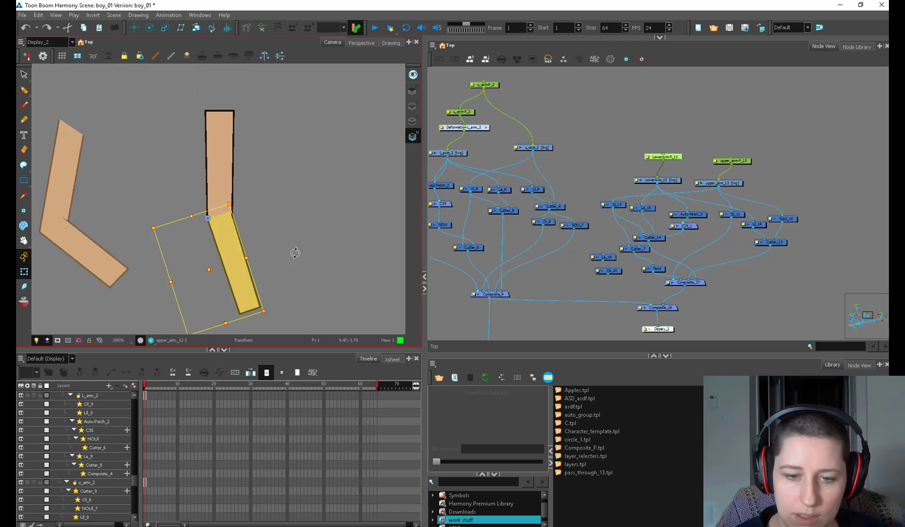
drag(293, 252, 301, 177)
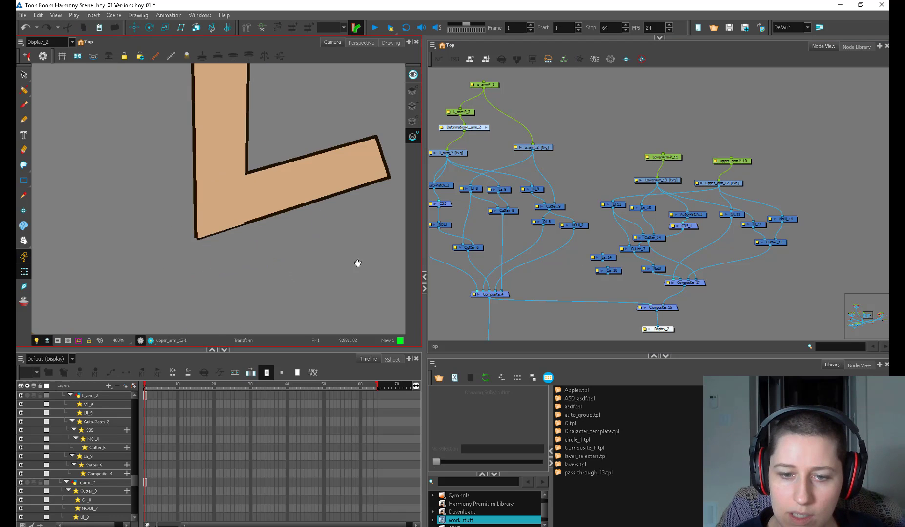
drag(356, 263, 338, 273)
click(269, 217)
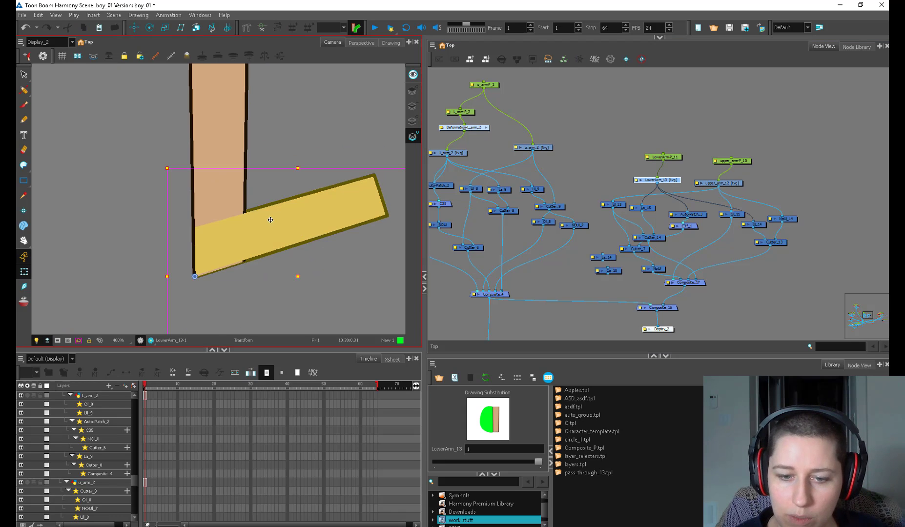
Step: Copy the upper arm's overlay selector, and connect the copy between LowerArm_13 and Composite_17
drag(657, 180, 659, 174)
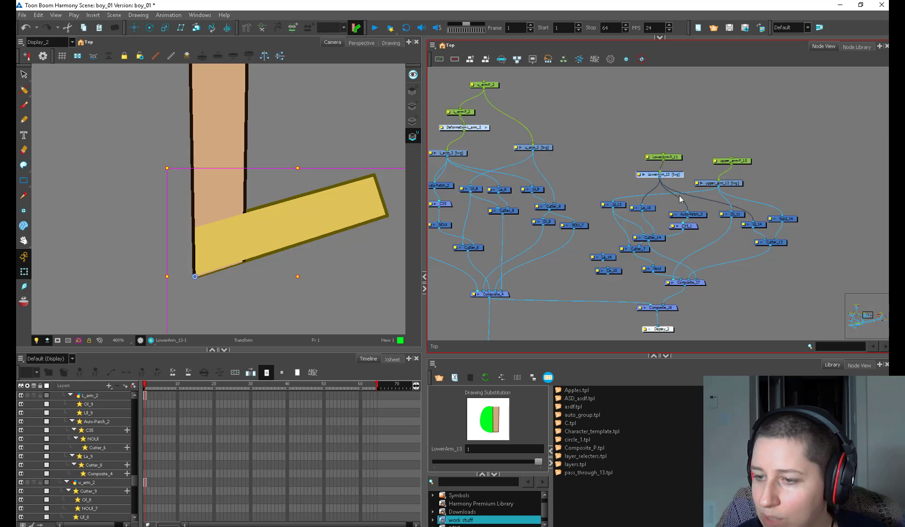
drag(651, 209, 657, 208)
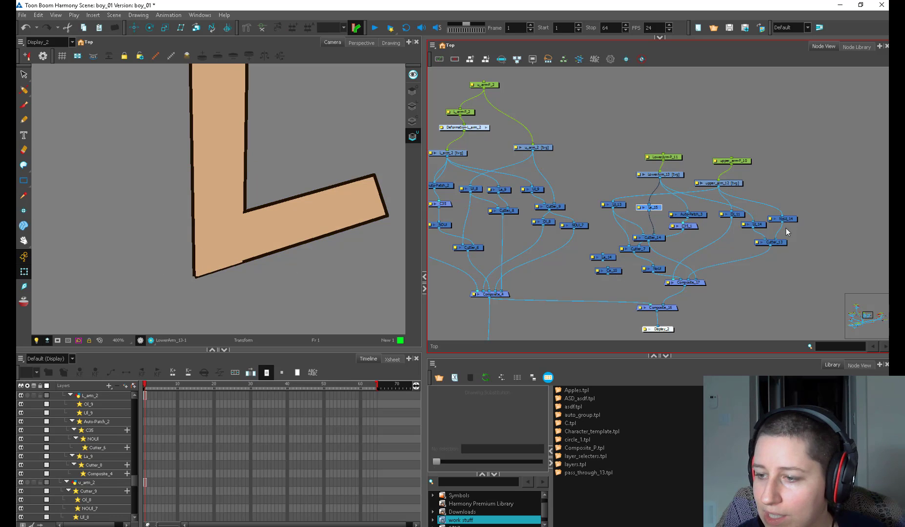
drag(738, 215, 643, 226)
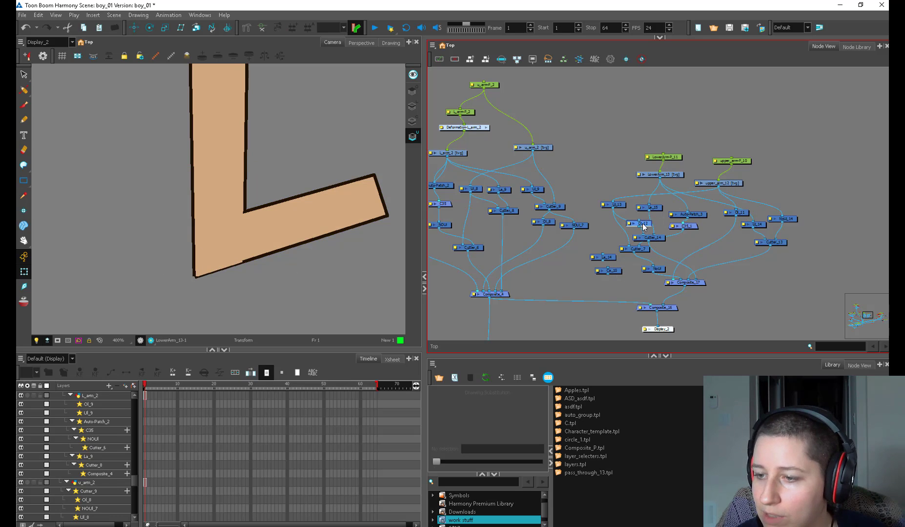
drag(660, 178, 638, 220)
mouse_move(638, 223)
mouse_down()
mouse_move(627, 223)
mouse_move(672, 265)
mouse_move(669, 280)
mouse_up()
Step: Shorten the elbow end of the lower arm's overlay line with the Contour Editor
key(alt+q)
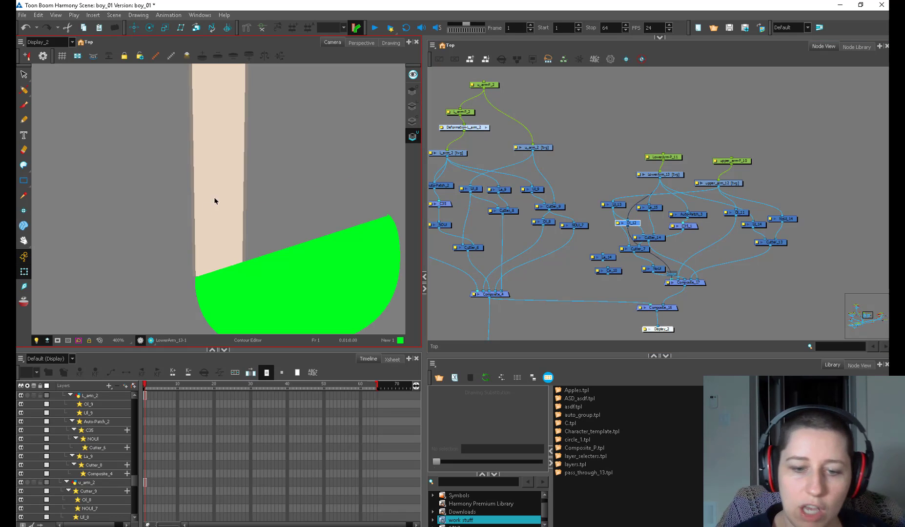
mouse_move(214, 201)
mouse_down()
mouse_move(264, 203)
mouse_move(244, 201)
mouse_up()
key(l)
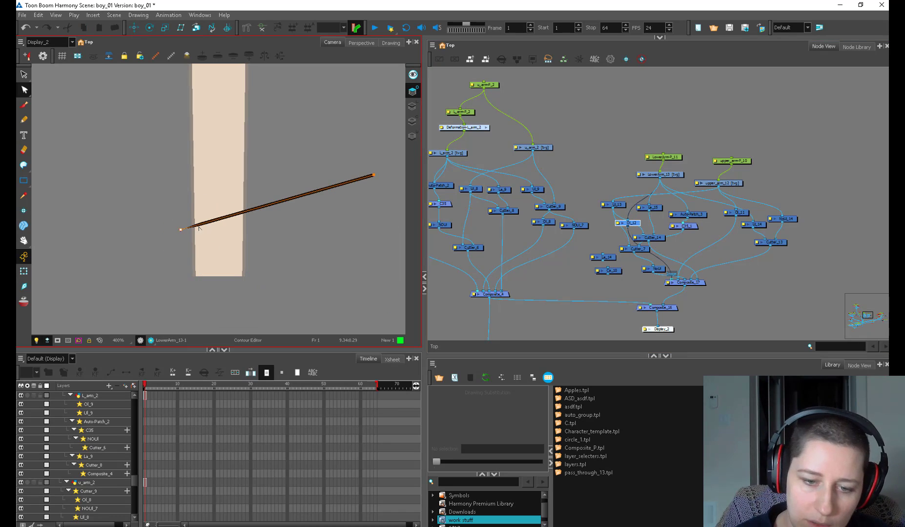
ctrl+click(253, 209)
click(181, 230)
Step: Rotate the lower arm down and back up to a right angle to examine the shortened overlay line at the elbow
key(shift+t)
key(1)
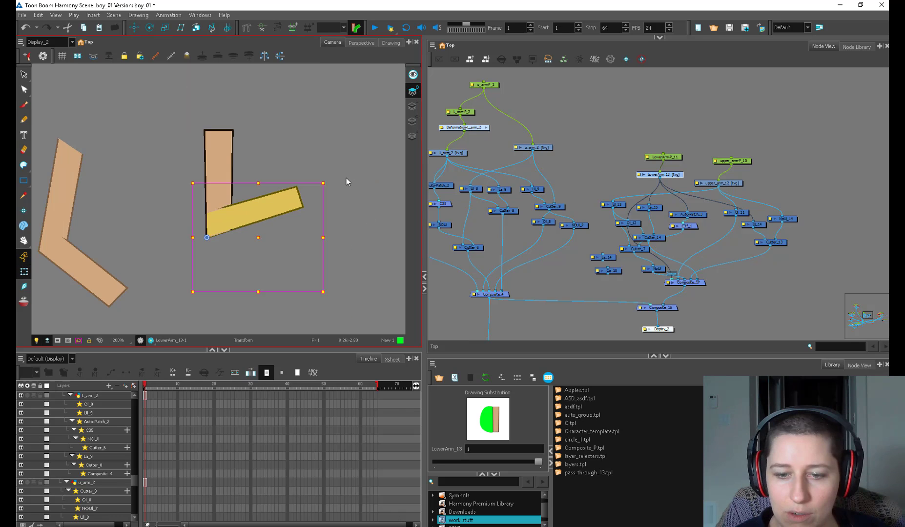
mouse_move(346, 181)
mouse_down()
mouse_move(317, 325)
mouse_move(301, 346)
mouse_move(333, 211)
mouse_move(327, 181)
mouse_move(292, 344)
mouse_move(274, 296)
mouse_up()
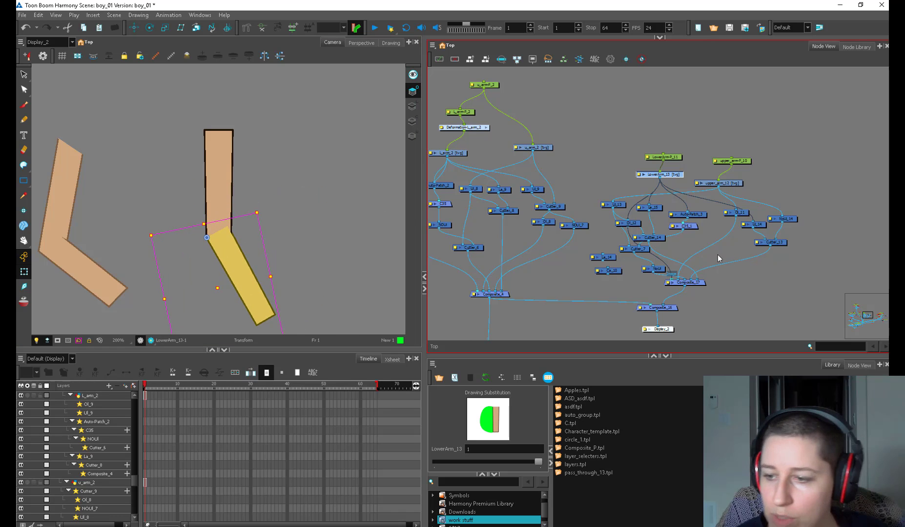
mouse_move(282, 218)
mouse_down()
mouse_move(277, 263)
mouse_move(260, 187)
mouse_move(209, 156)
mouse_move(259, 218)
mouse_move(239, 158)
mouse_move(220, 153)
mouse_up()
key(2)
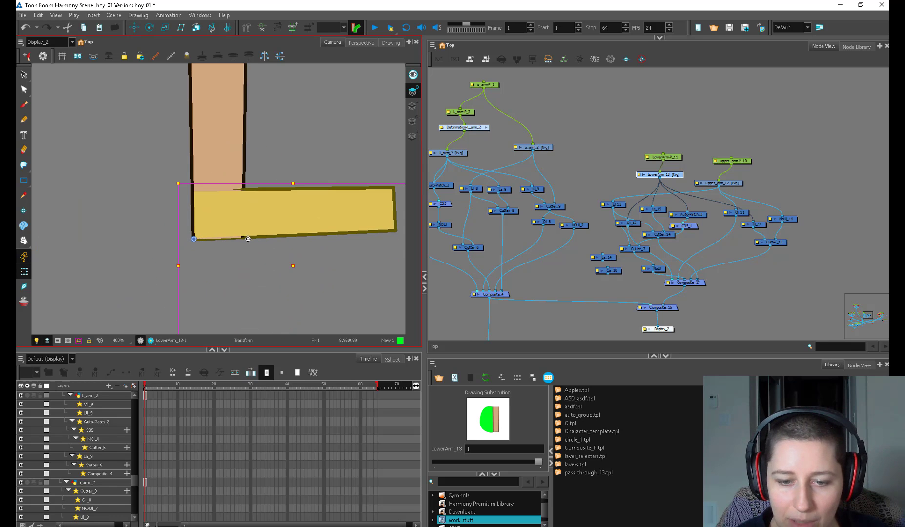
Step: Reset the lower arm peg, and copy the arm's outer outline from its line art into its overlay art
scroll(246, 240, down, 1)
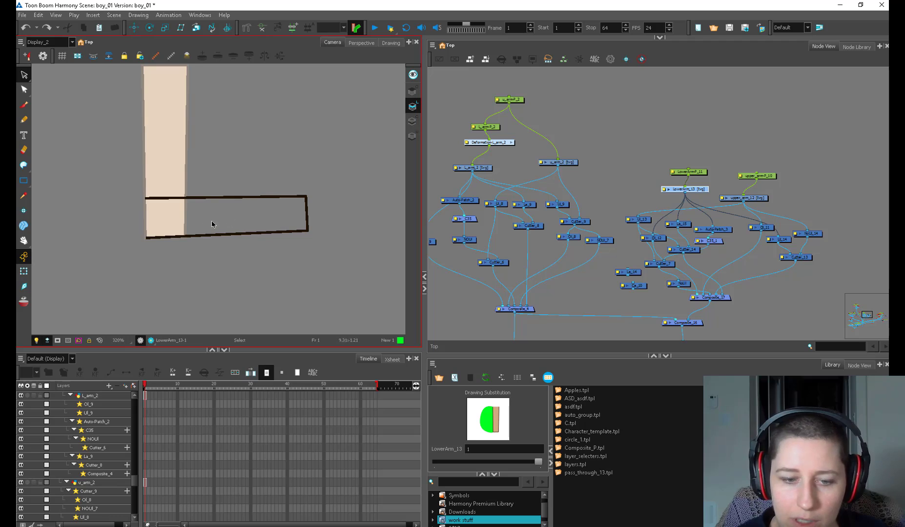
click(701, 173)
key(r)
drag(264, 262, 348, 149)
key(alt+s)
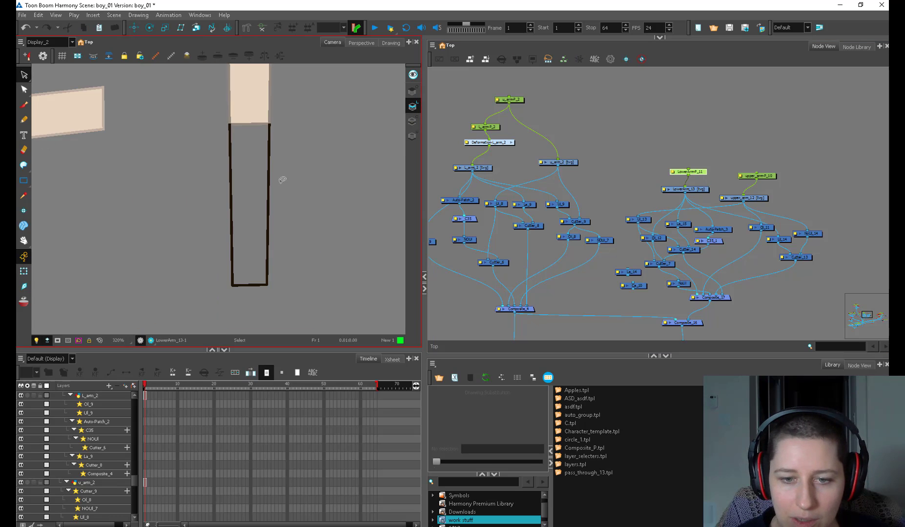
drag(287, 190, 296, 207)
click(242, 296)
key(alt+t)
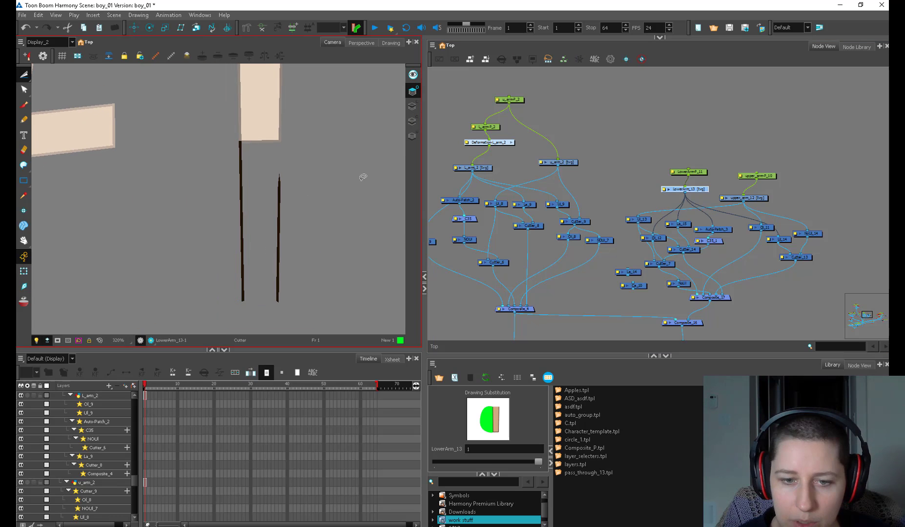
Step: Reset the lower arm peg so the arm hangs straight, and inspect the overlay lines at the elbow
click(24, 272)
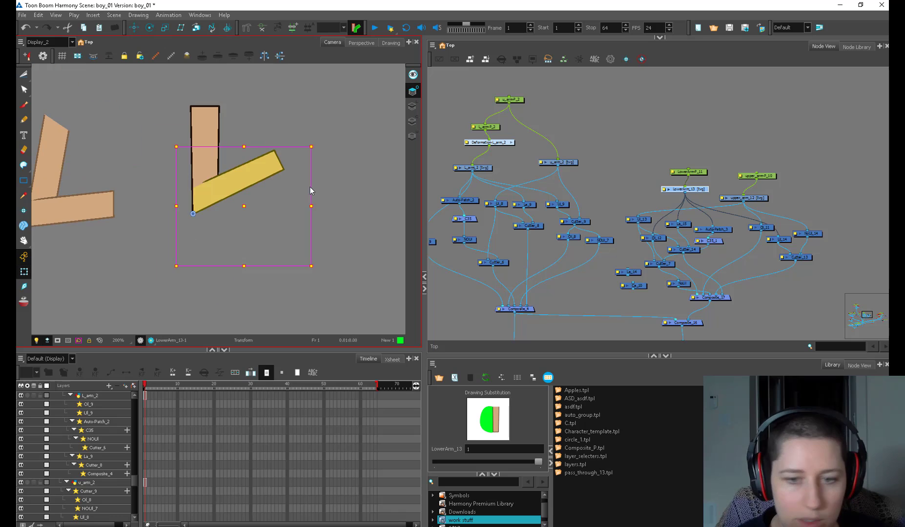
click(285, 217)
key(2)
key(2)
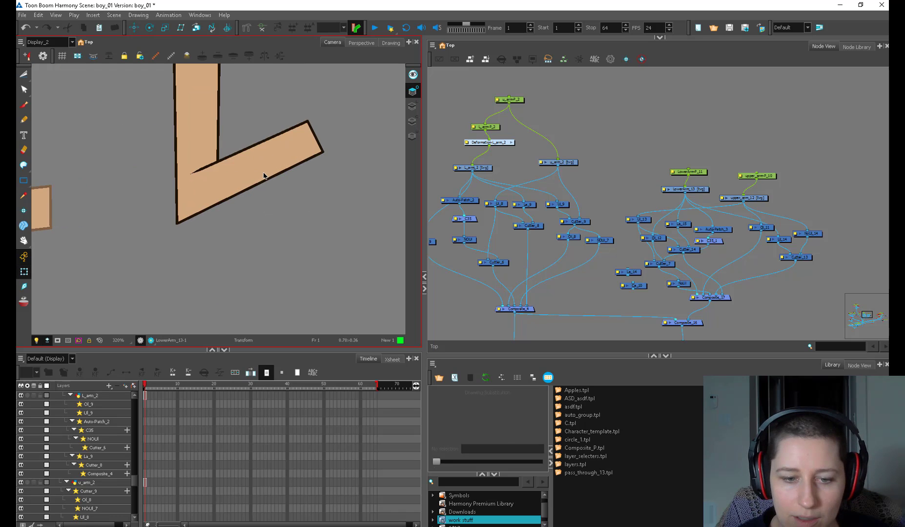
click(263, 177)
key(b)
key(r)
scroll(233, 265, up, 6)
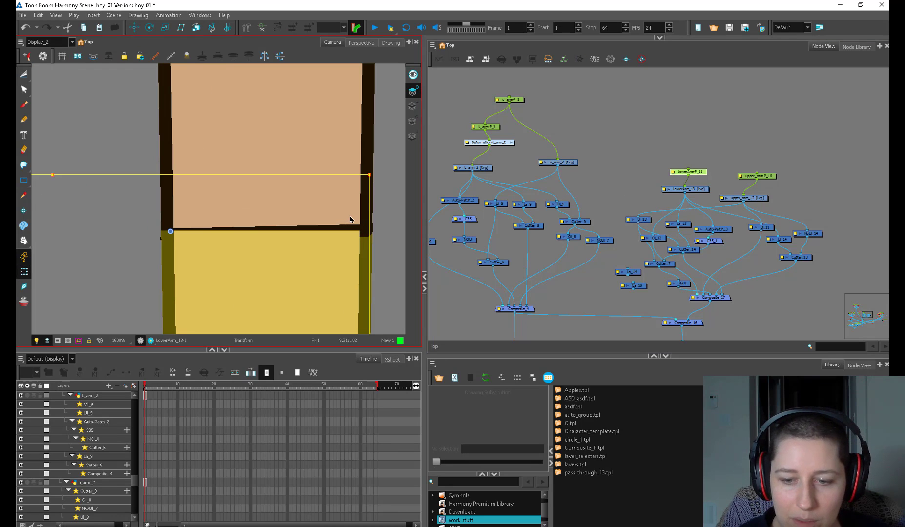
Step: Remove the dark outline segment crossing the elbow end of the upper arm's artwork
click(362, 222)
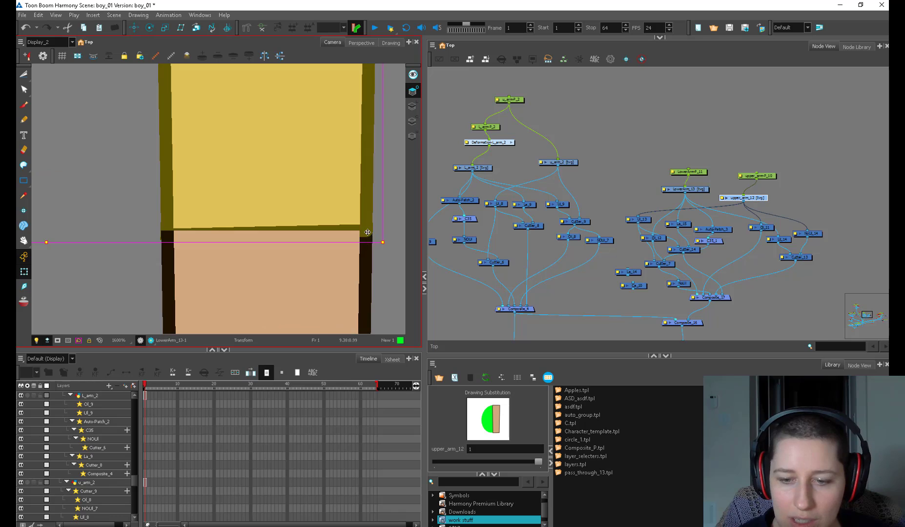
key(alt+q)
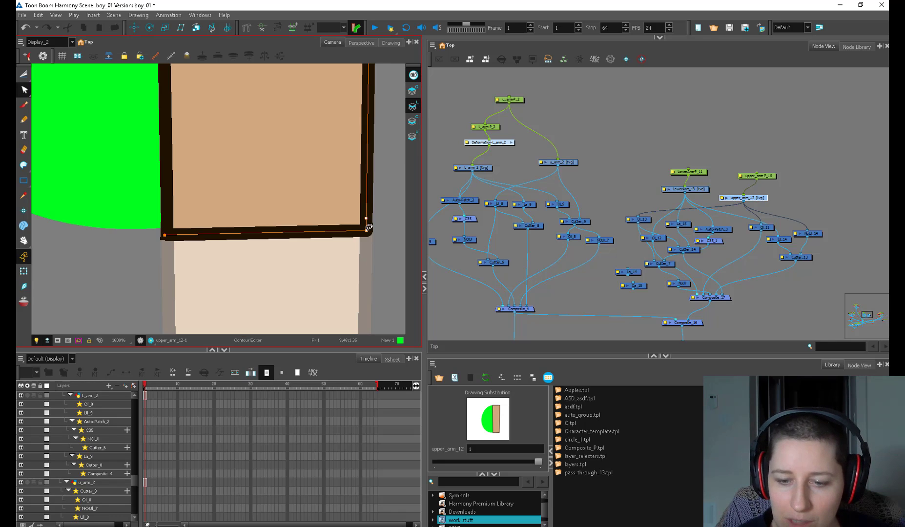
click(367, 239)
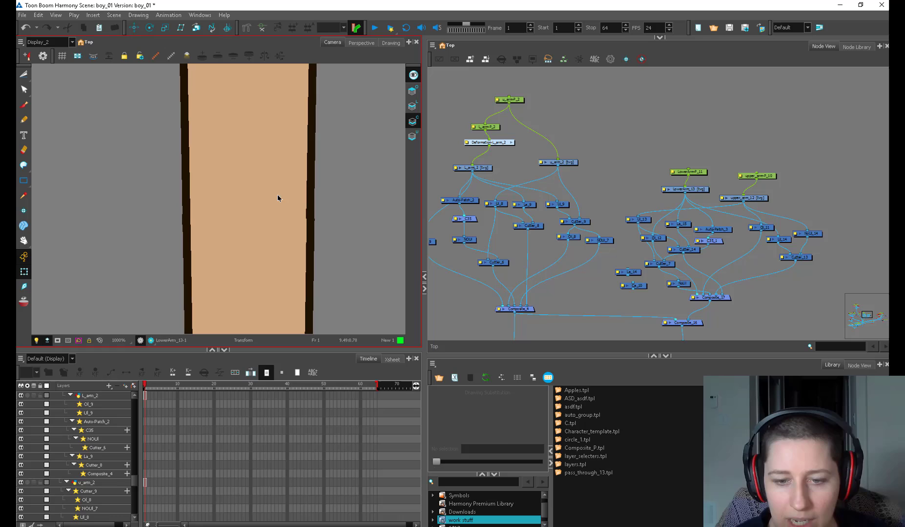
click(277, 194)
key(1)
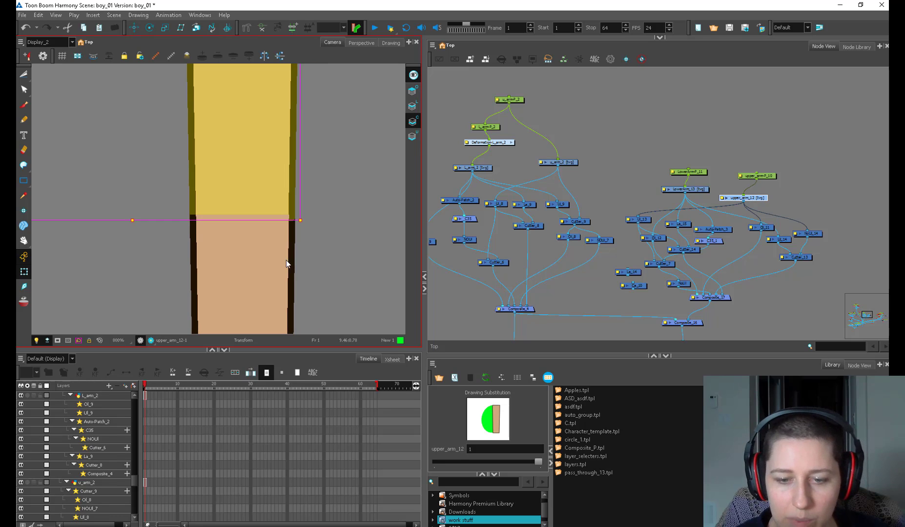
Step: Rotate the lower arm up into a tight bend against the upper arm to examine its overlay line at the elbow
click(286, 260)
scroll(301, 261, down, 4)
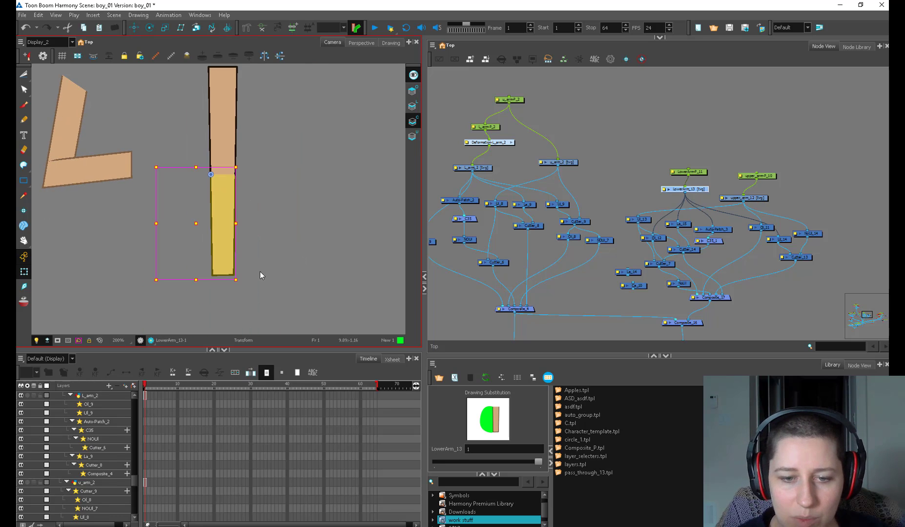
drag(243, 284, 298, 100)
click(282, 177)
drag(232, 153, 234, 188)
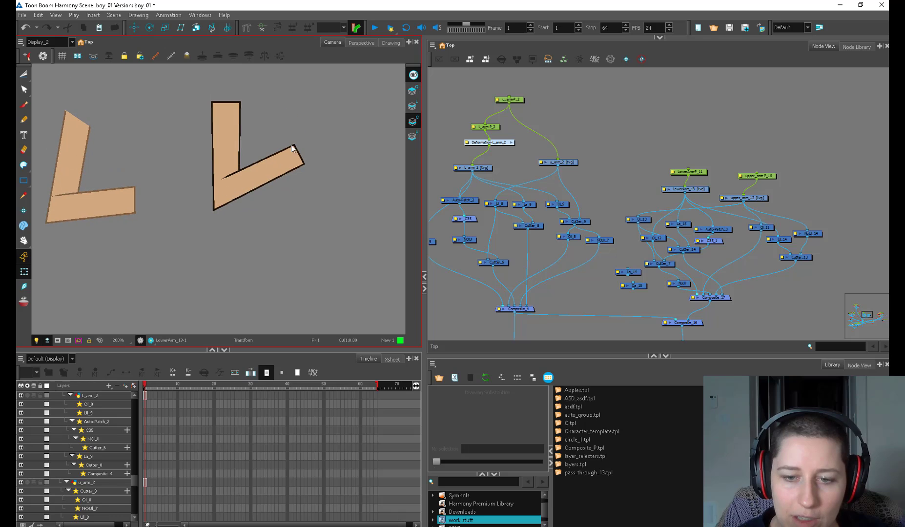
click(292, 160)
drag(337, 142, 264, 79)
key(2)
key(2)
key(2)
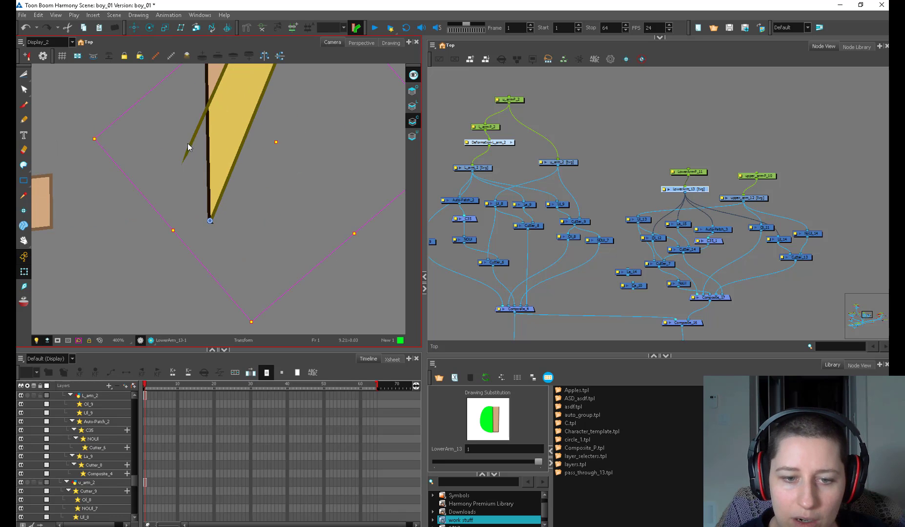
scroll(187, 146, down, 3)
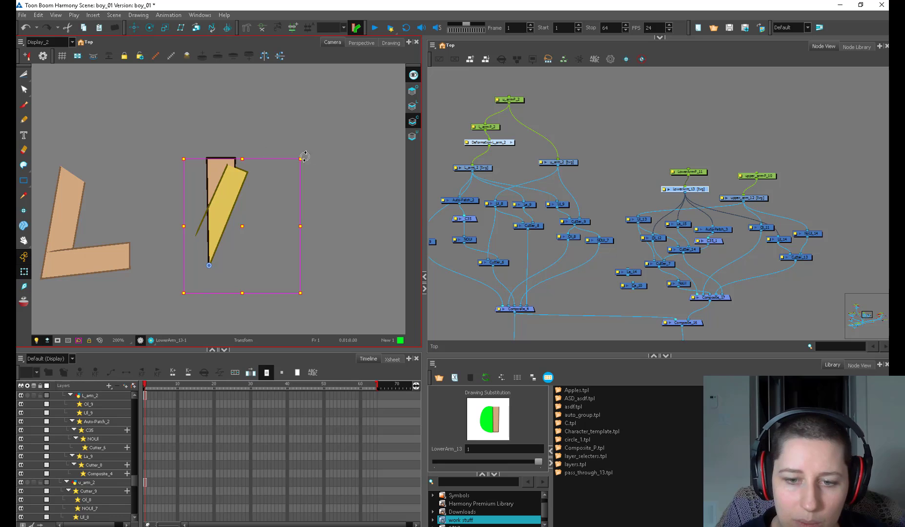
mouse_move(304, 156)
mouse_down()
mouse_move(329, 182)
mouse_move(299, 157)
mouse_move(313, 171)
mouse_up()
Step: Move the lower arm's overlay selector OL_12 upward and insert a copied cutter between it and Composite_17
drag(678, 252, 613, 249)
drag(583, 218, 582, 212)
drag(637, 186, 629, 181)
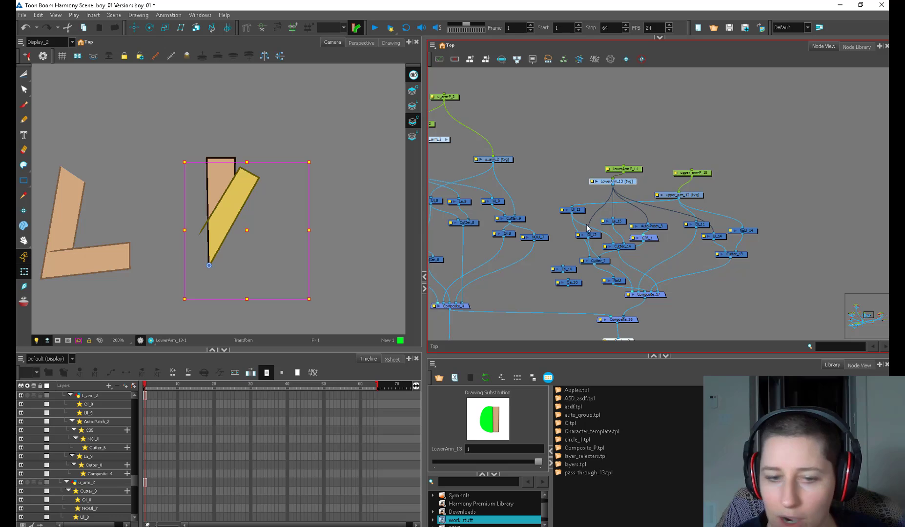
drag(595, 235, 608, 209)
drag(601, 262, 596, 262)
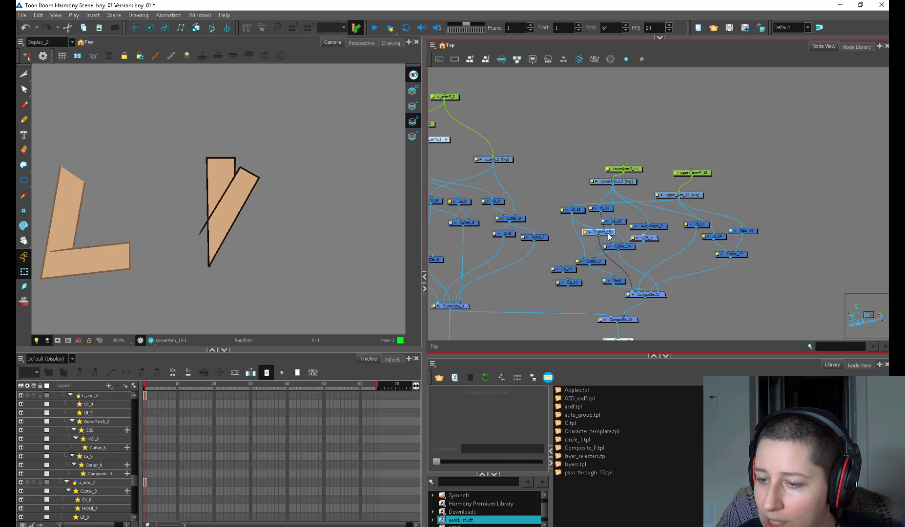
Step: Connect the underlay selector UL_13 to the matte input of Cutter_15 so it trims the lower arm's overlay line
scroll(634, 195, up, 2)
click(669, 158)
drag(668, 156, 669, 150)
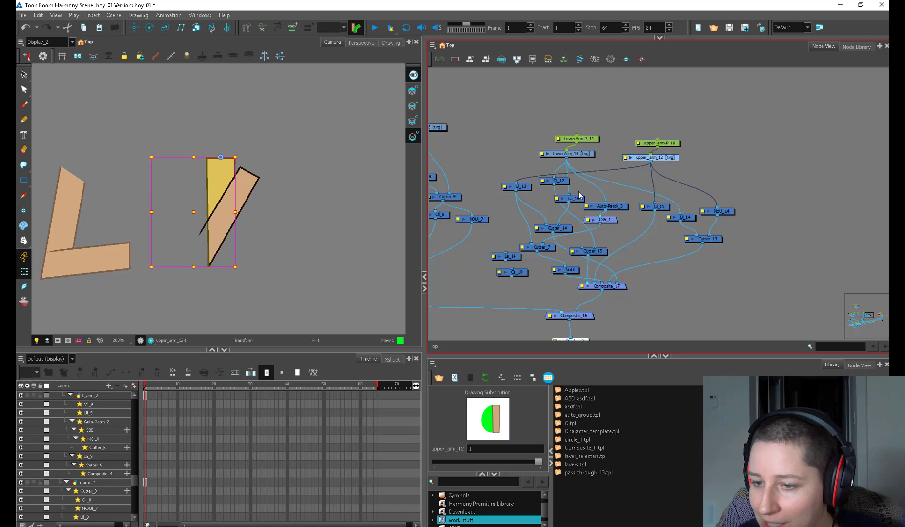
drag(518, 193, 581, 250)
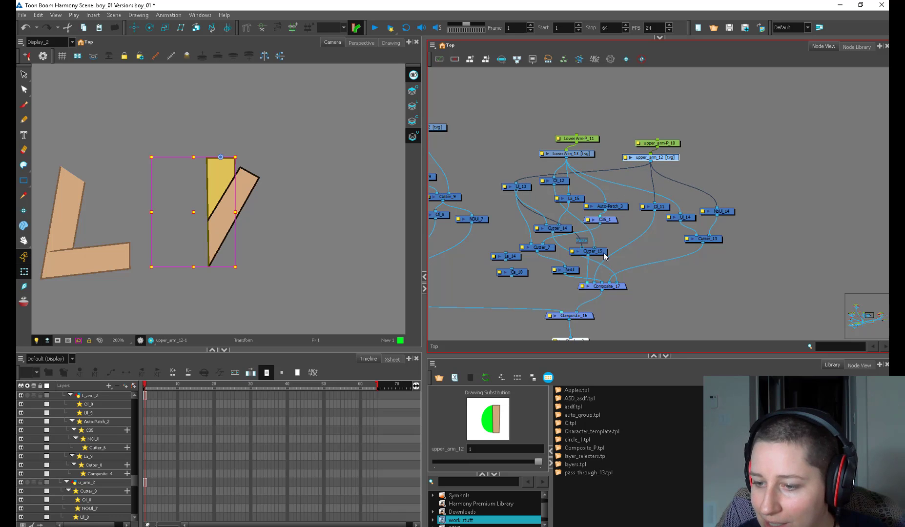
click(599, 252)
scroll(580, 219, up, 2)
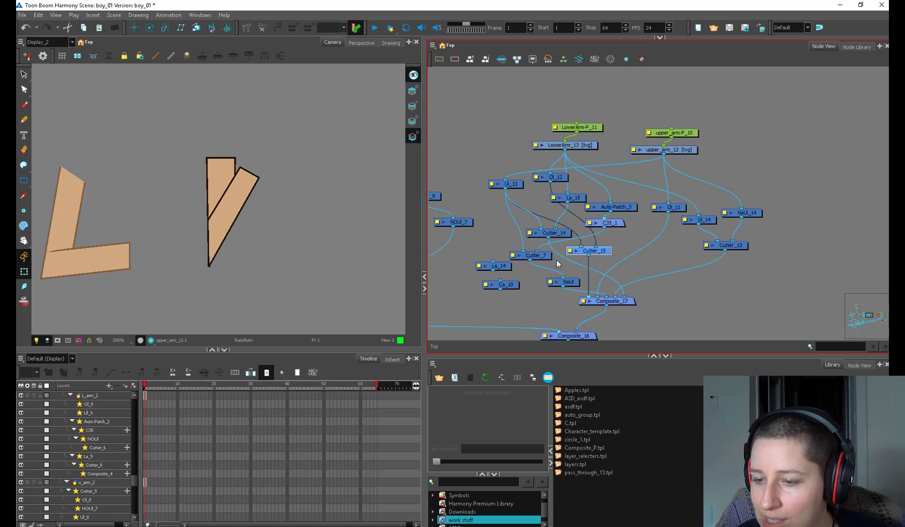
Step: Space out the lower arm's underlay, overlay and line art selectors, auto-patch and cutter nodes so their connections are readable
drag(517, 187, 512, 192)
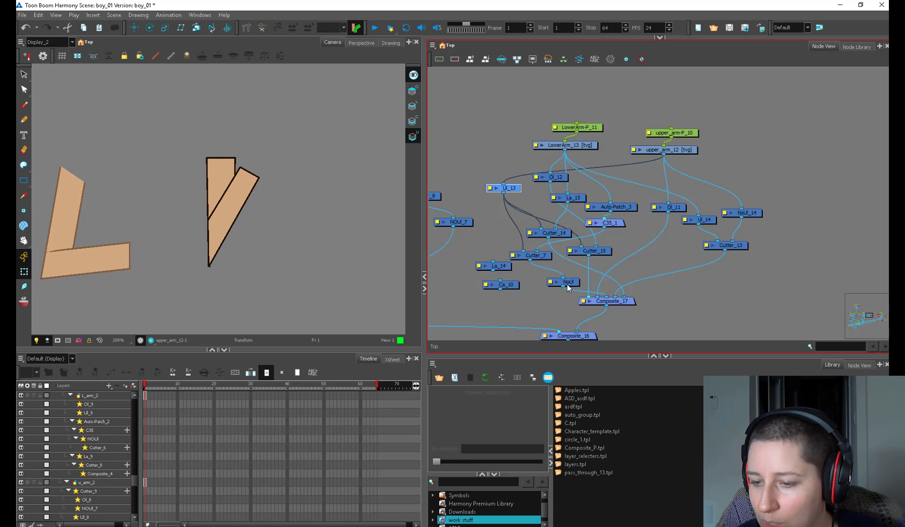
drag(564, 235, 568, 237)
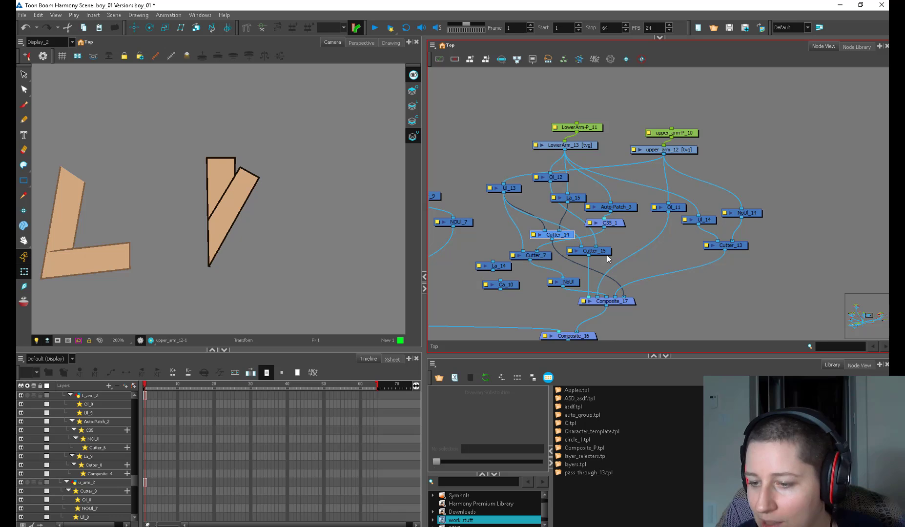
ctrl+click(608, 253)
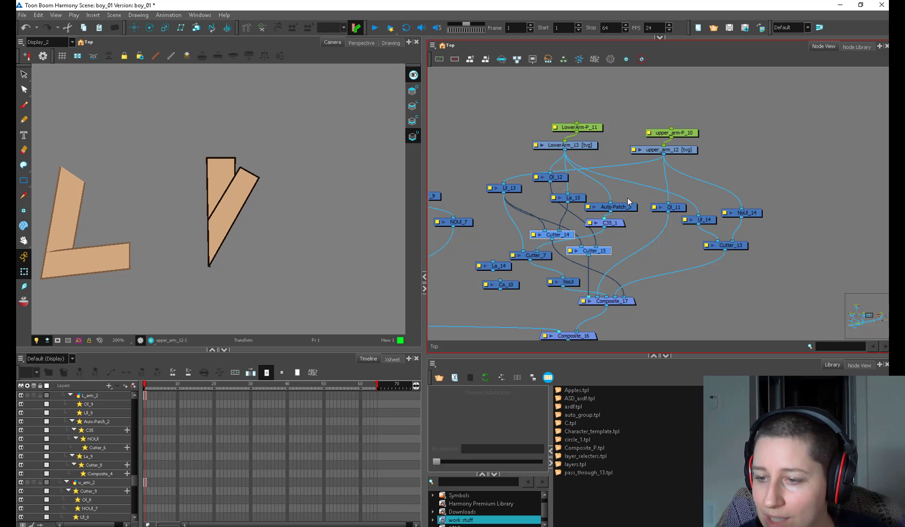
drag(613, 222, 618, 197)
drag(557, 177, 573, 188)
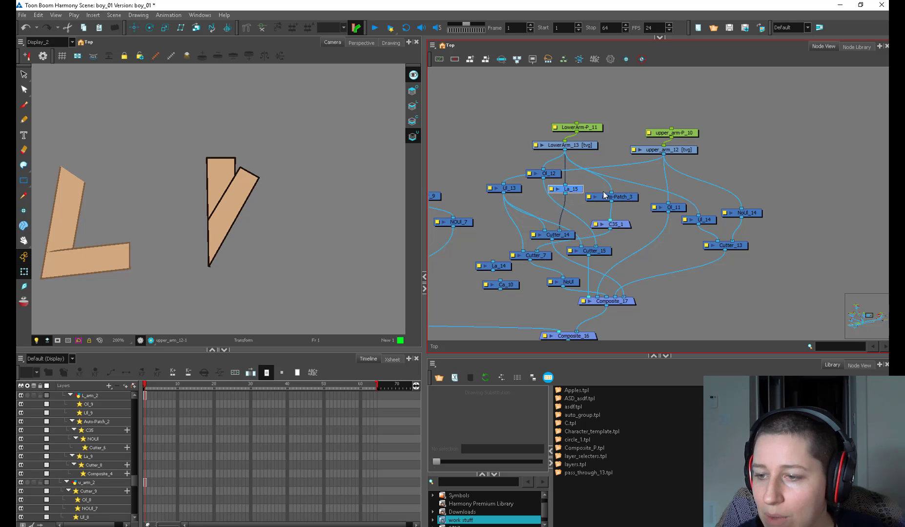
Step: Reposition OL_11, UL_14, NoUL_14 and Cutter_13 beneath the upper arm, and nudge the LowerArm_13 node, to untangle their connections
drag(680, 211, 677, 210)
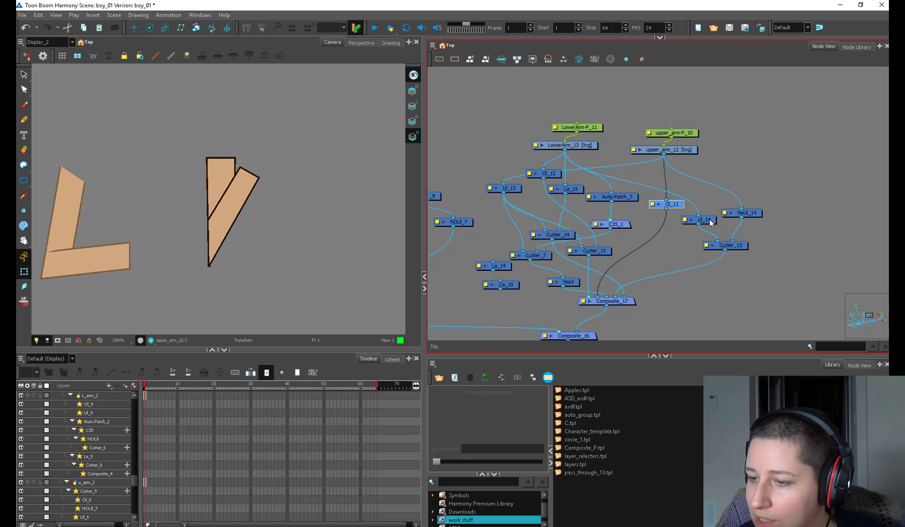
drag(709, 220, 713, 217)
drag(736, 248, 737, 256)
drag(711, 219, 738, 256)
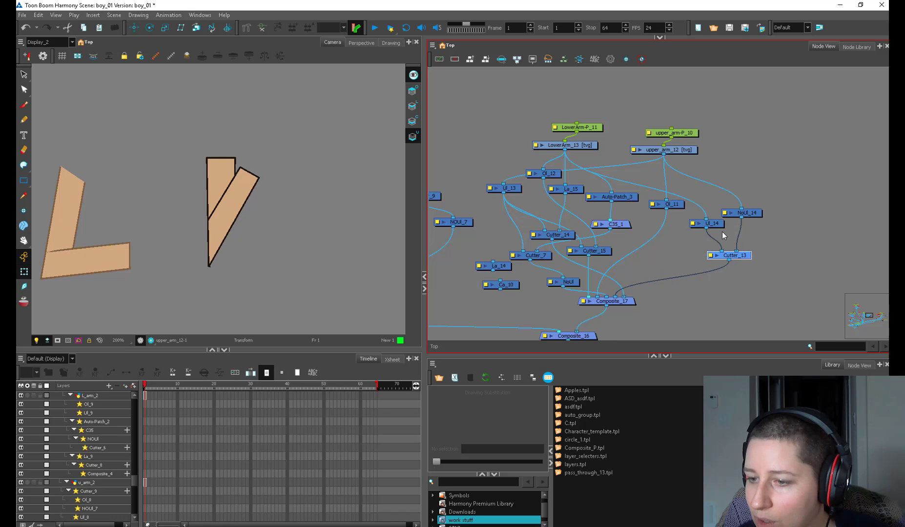
drag(714, 224, 705, 226)
drag(595, 146, 600, 147)
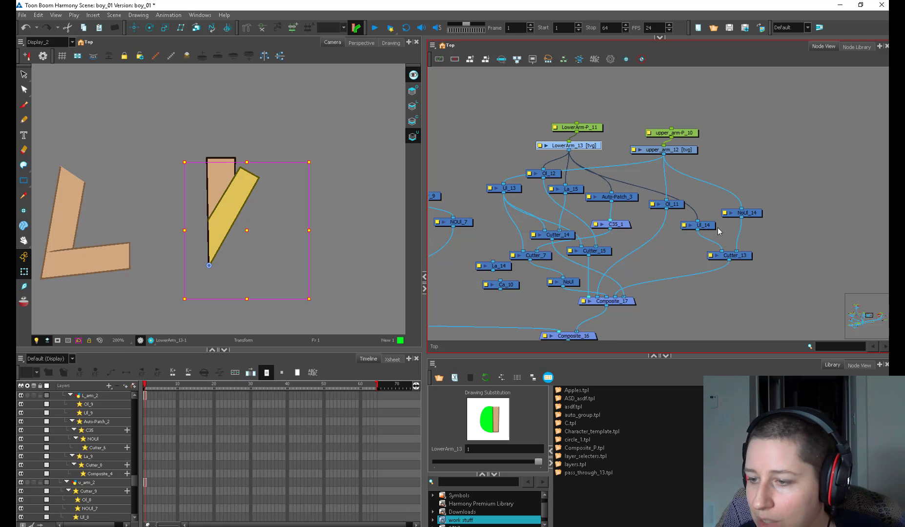
drag(753, 211, 751, 217)
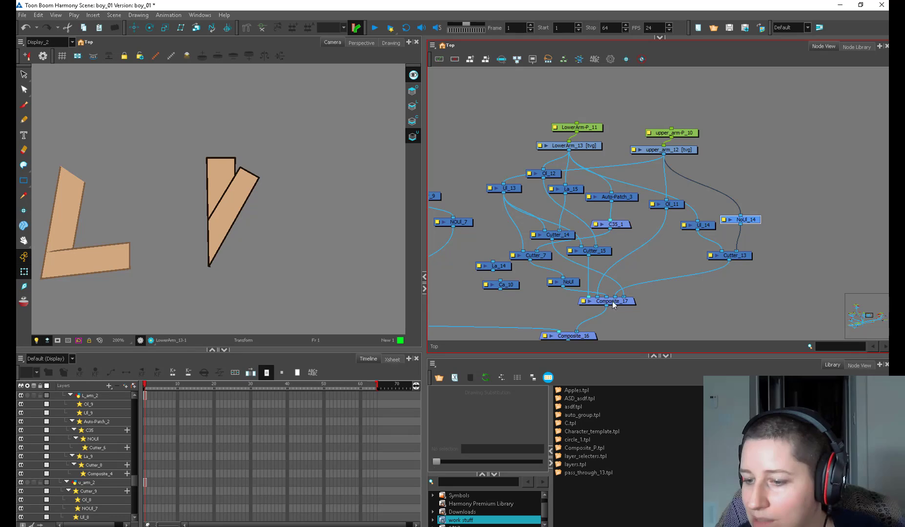
click(681, 152)
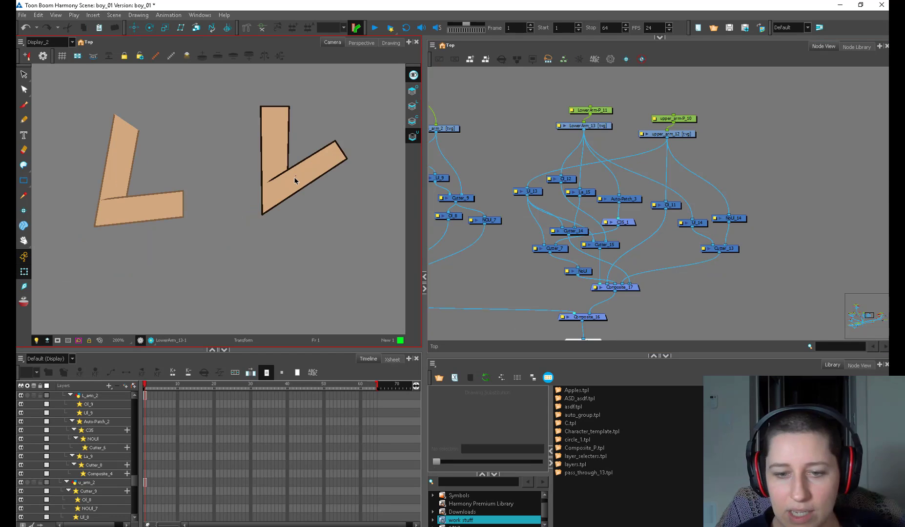
Step: Rotate the lower arm down to roughly a right angle to examine the rebuilt elbow
click(295, 180)
drag(349, 184, 288, 194)
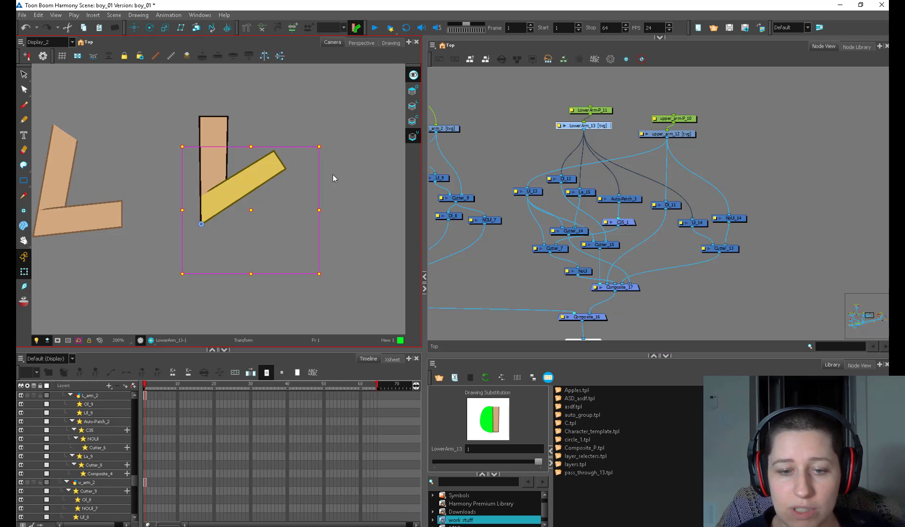
scroll(301, 201, down, 2)
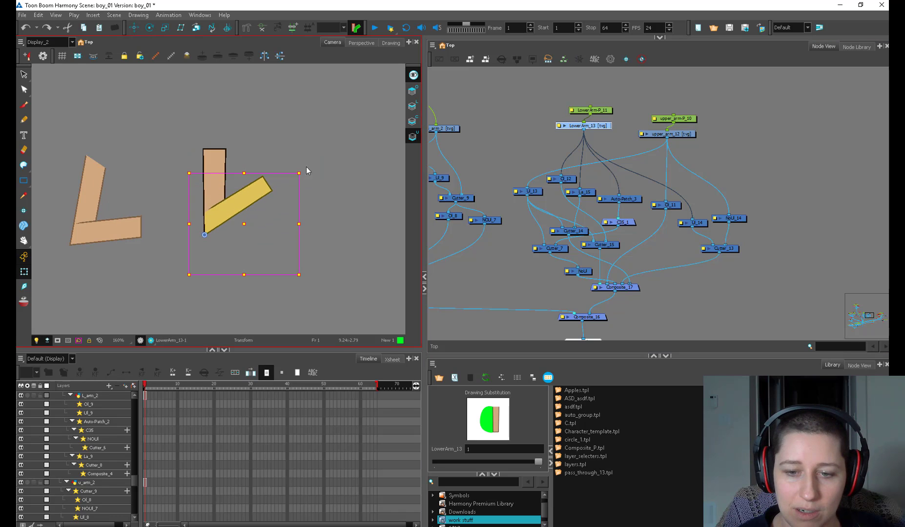
drag(306, 166, 376, 223)
click(292, 256)
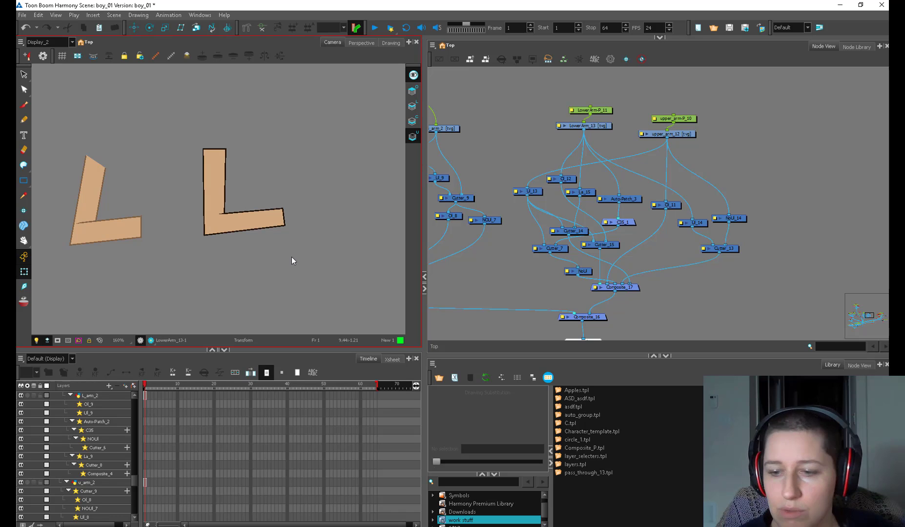
Step: Compare the original arm's node network with the rebuilt arm's network, including the NOUL_7 selector
drag(501, 249, 570, 223)
scroll(596, 219, down, 2)
click(596, 216)
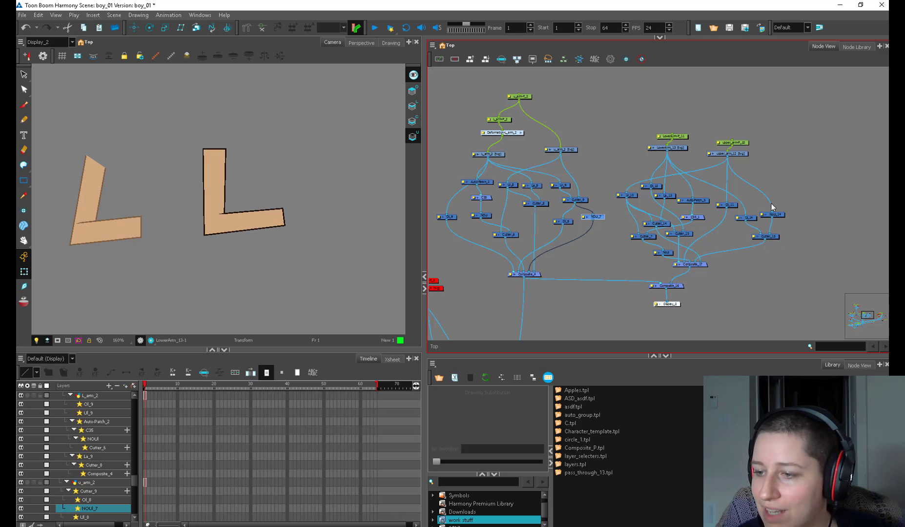
click(566, 186)
scroll(512, 164, up, 1)
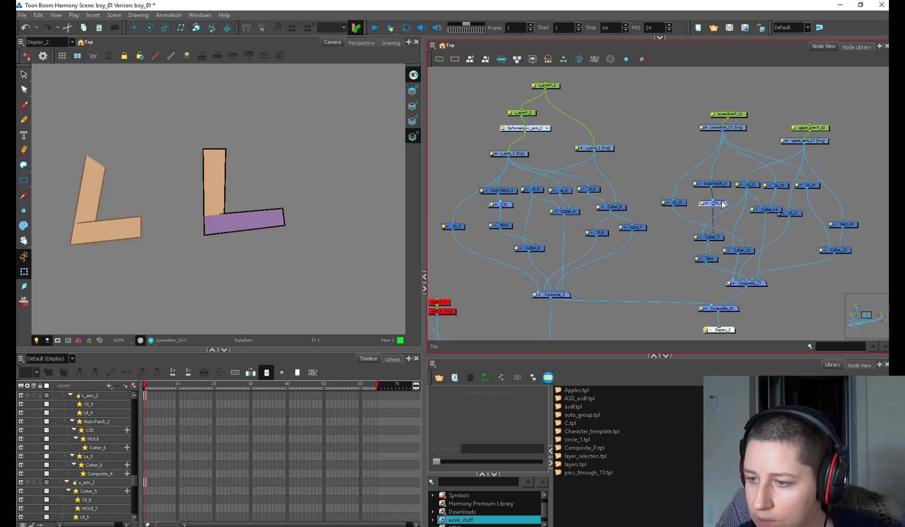
Step: Delete the C35 and C35_1 nodes beneath the auto-patches in both arm networks
click(503, 205)
click(506, 270)
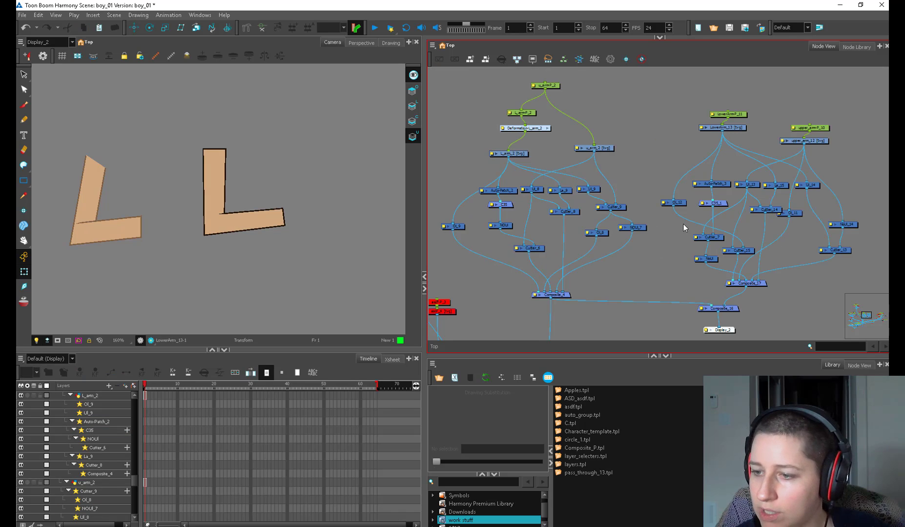
click(716, 205)
click(505, 205)
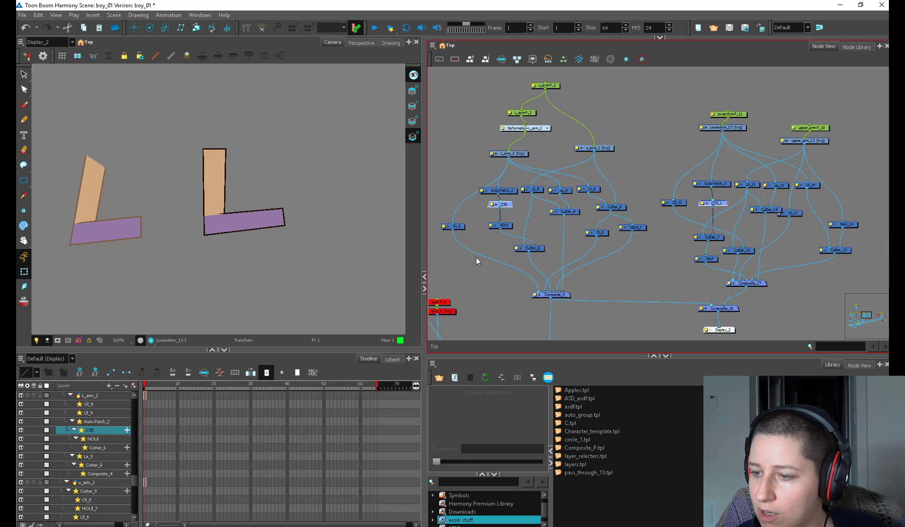
key(Delete)
Step: Close the gaps in both networks by repositioning the auto-patch, no-underlay selector and cutter nodes, including Cutter_7 and Cutter_6
mouse_move(510, 227)
mouse_down()
mouse_move(512, 216)
mouse_move(508, 222)
mouse_up()
drag(510, 191, 509, 200)
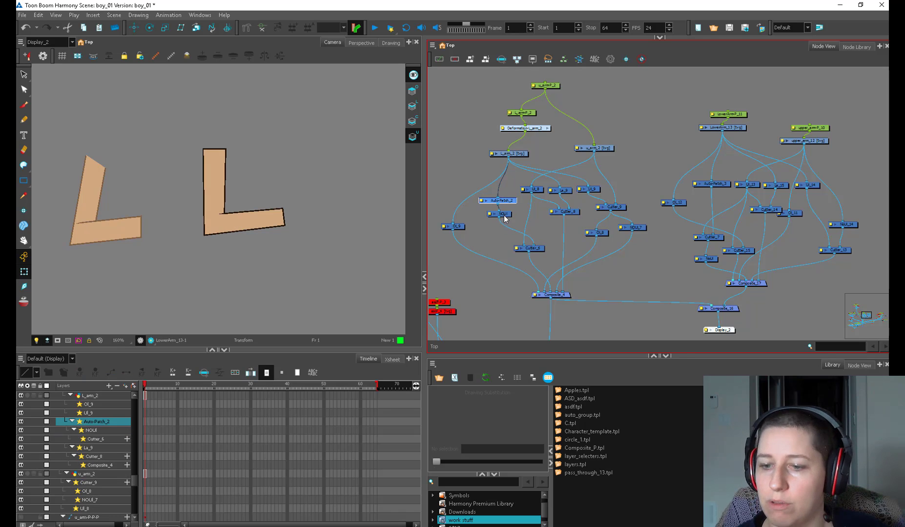
drag(715, 237, 715, 214)
drag(711, 260, 707, 221)
drag(503, 219, 506, 227)
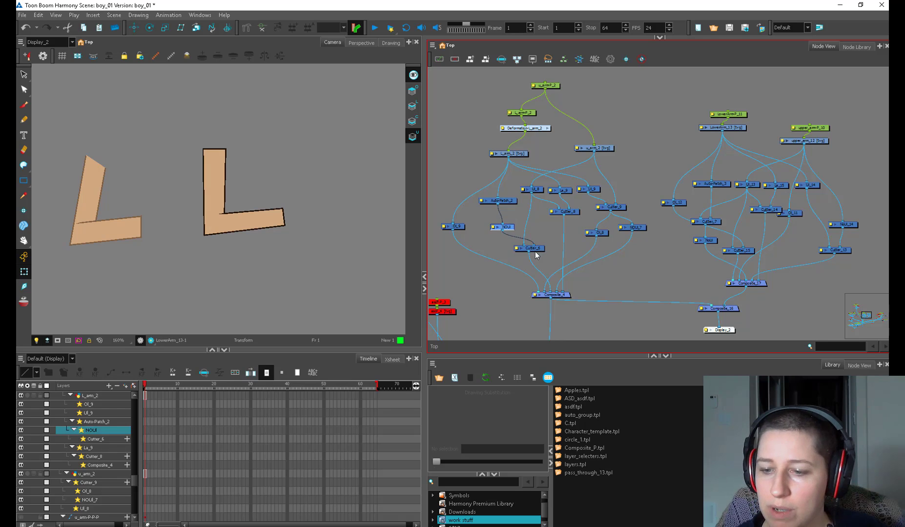
drag(543, 254, 535, 251)
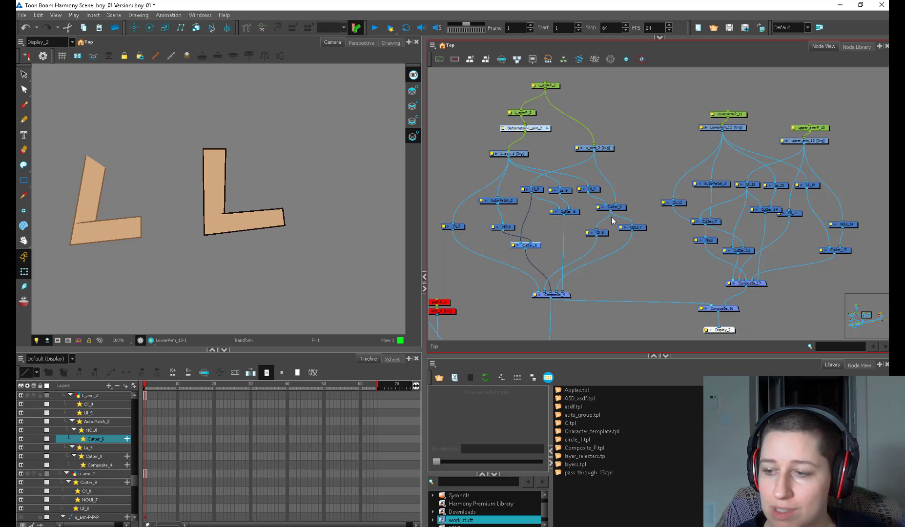
Step: Tidy the rebuilt arm's nodes by repositioning the no-underlay selector, Cutter_13, Cutter_14 and OL_11 into evenly spaced rows
drag(713, 222, 713, 225)
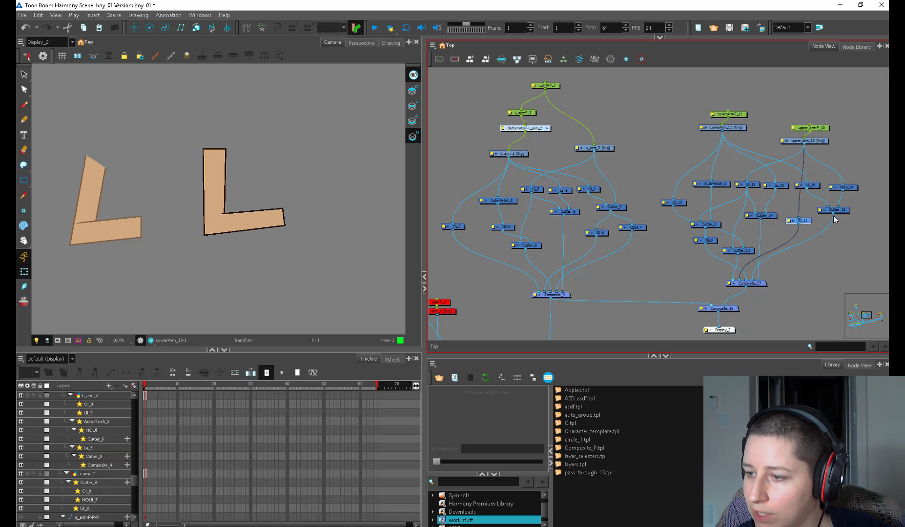
mouse_move(833, 213)
mouse_down()
mouse_move(798, 218)
mouse_move(803, 227)
mouse_move(833, 214)
mouse_up()
click(829, 242)
click(814, 186)
click(818, 258)
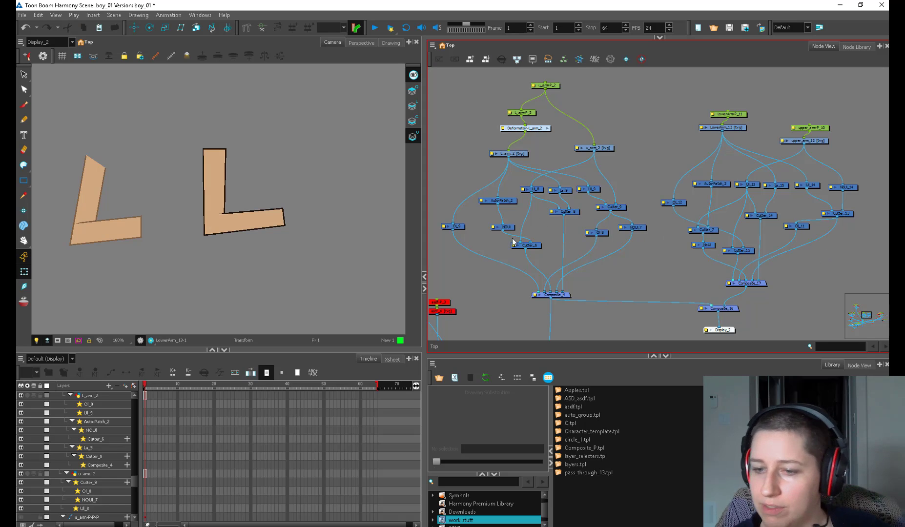
Step: Rotate the rebuilt arm's lower arm upward to bend the elbow more tightly
click(250, 218)
mouse_move(299, 283)
mouse_down()
mouse_move(298, 222)
mouse_move(276, 314)
mouse_move(232, 353)
mouse_move(257, 243)
mouse_up()
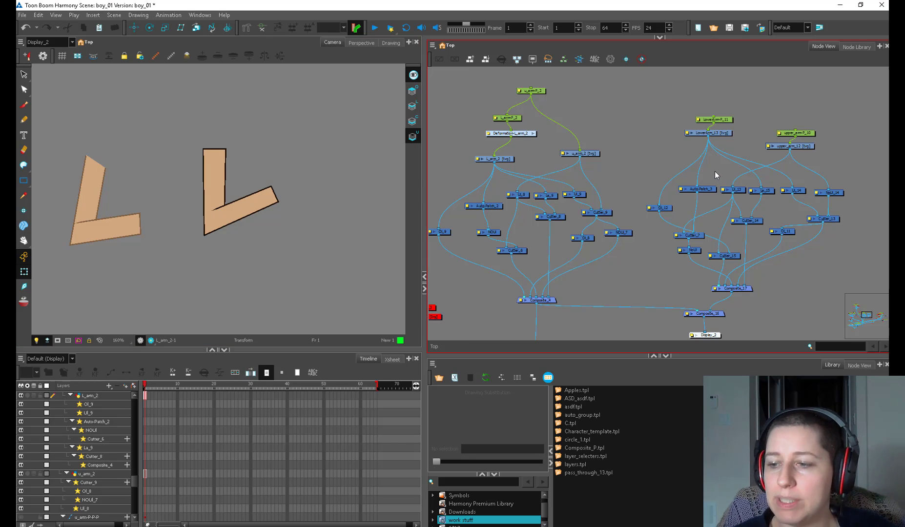
Step: Align the rebuilt arm's upper-arm peg and drawing with the lower-arm pair, and nudge OL_11 and UL_14 down slightly
drag(790, 191, 670, 191)
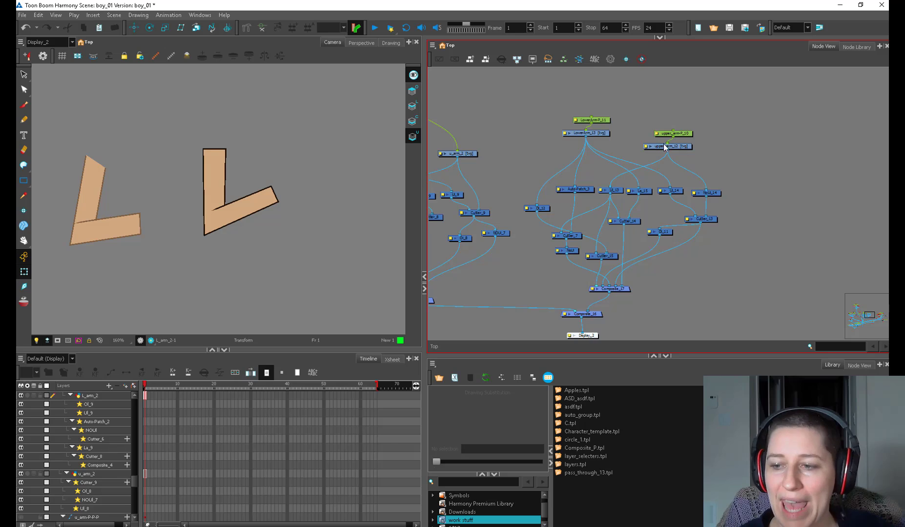
mouse_move(685, 128)
mouse_down()
mouse_move(669, 151)
mouse_move(690, 132)
mouse_up()
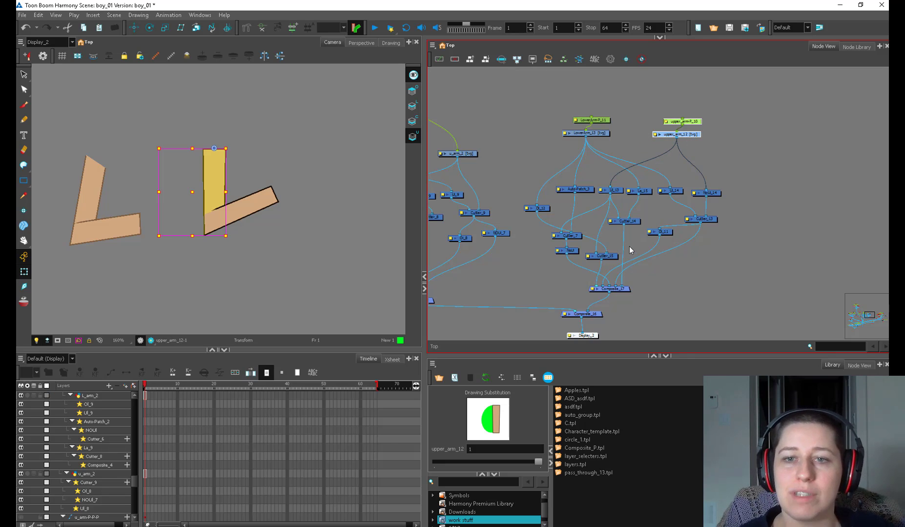
click(591, 234)
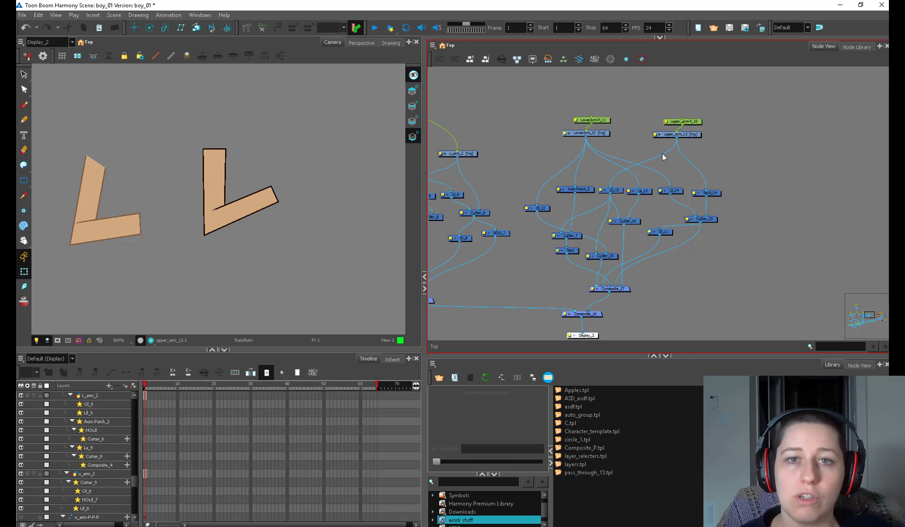
drag(667, 233, 666, 236)
drag(671, 191, 671, 194)
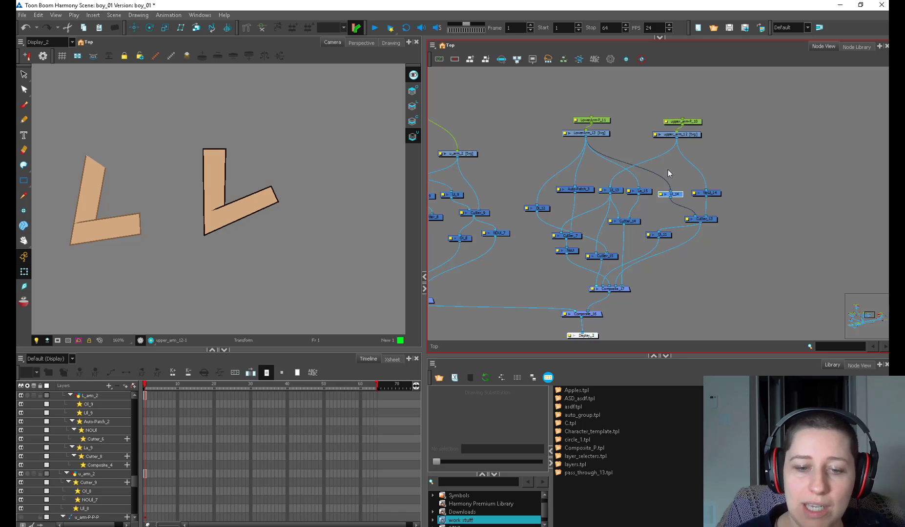
Step: Show the original lower arm's deformation controls and bend the forearm upward into a curve, then hide the controls
click(137, 218)
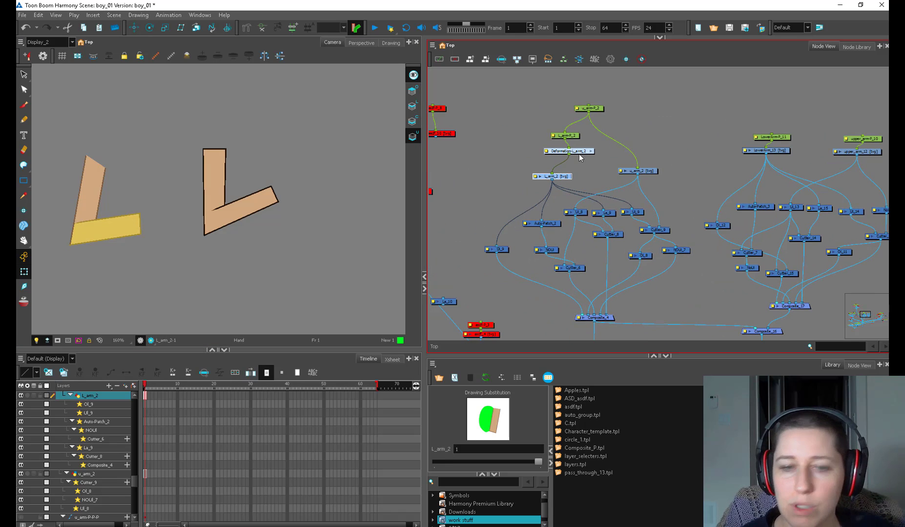
click(266, 28)
drag(130, 195, 241, 176)
drag(244, 224, 224, 190)
click(25, 272)
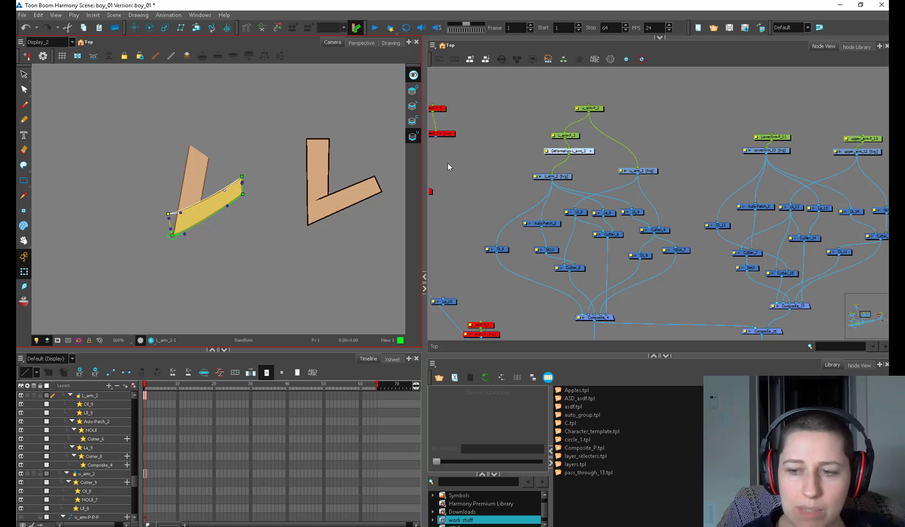
scroll(236, 218, down, 1)
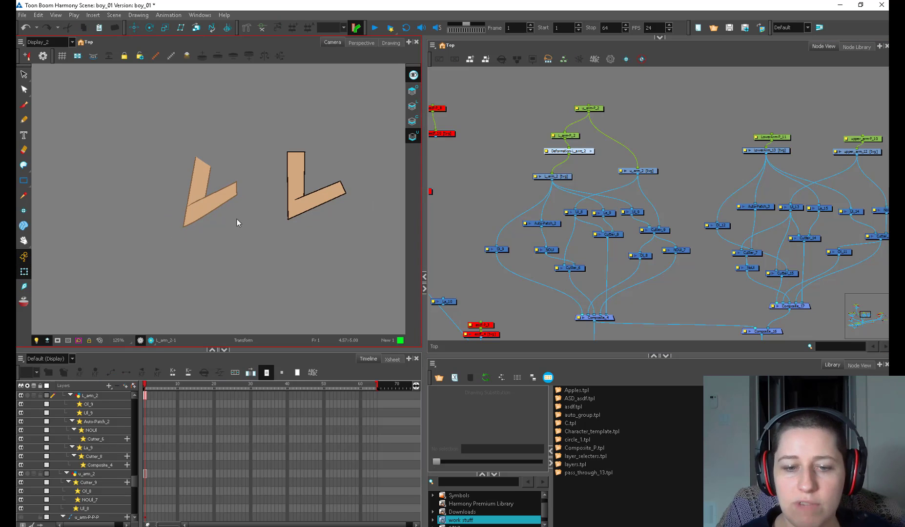
drag(254, 245, 242, 256)
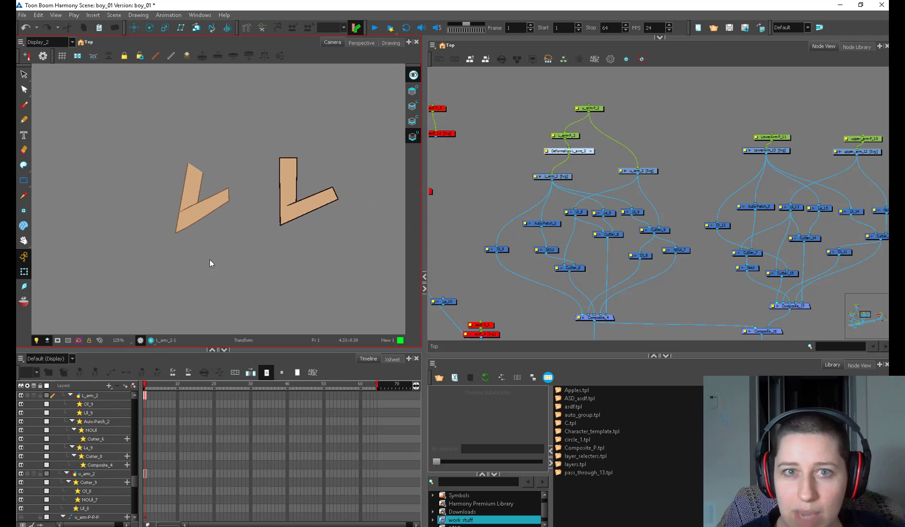
Step: Add the asdf.tpl template beside the original arm, connecting its peg to the upper-arm peg and its drawing to Composite_4
click(573, 406)
drag(573, 406, 486, 189)
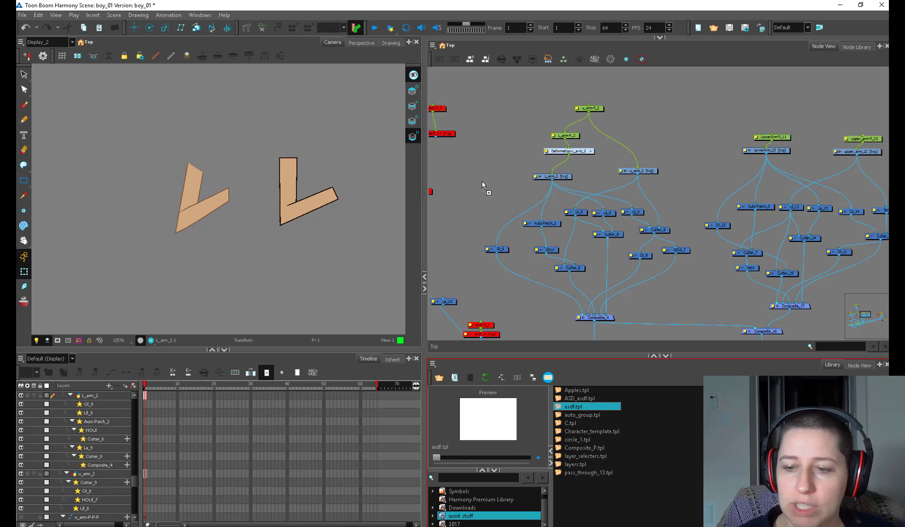
drag(589, 111, 582, 316)
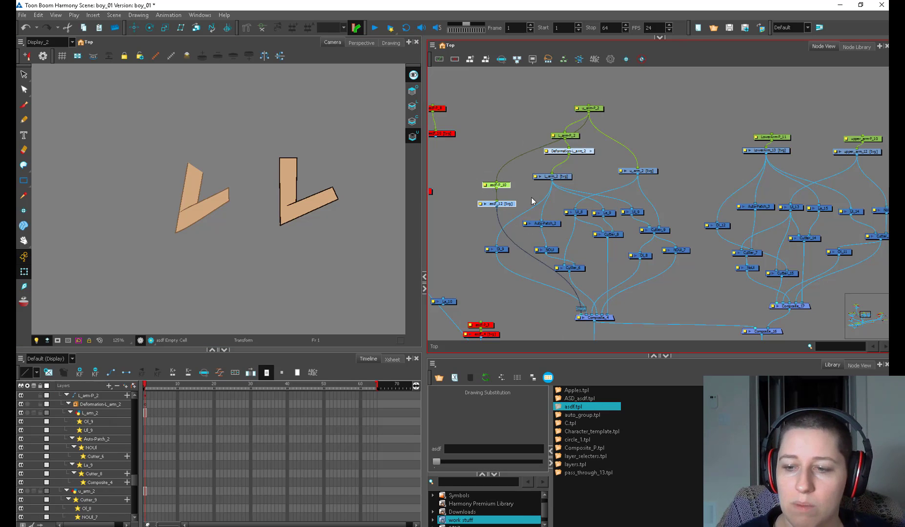
click(651, 171)
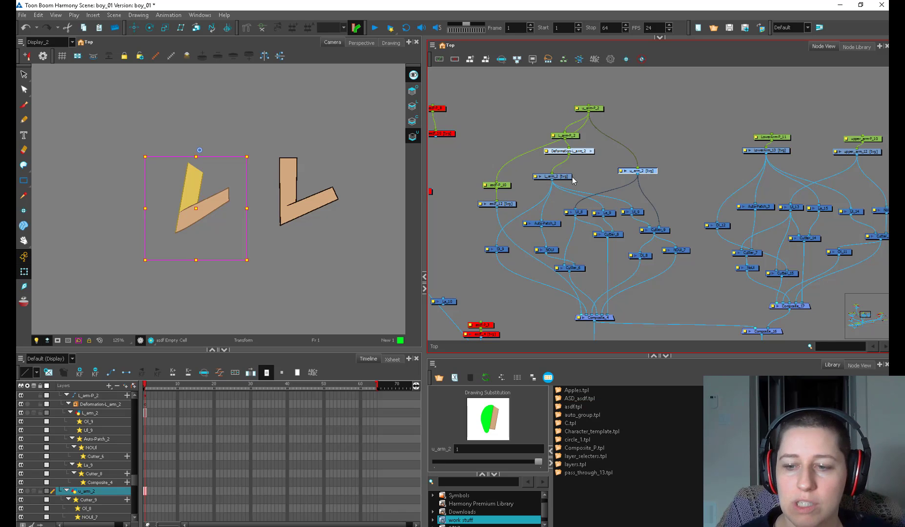
click(506, 204)
click(461, 191)
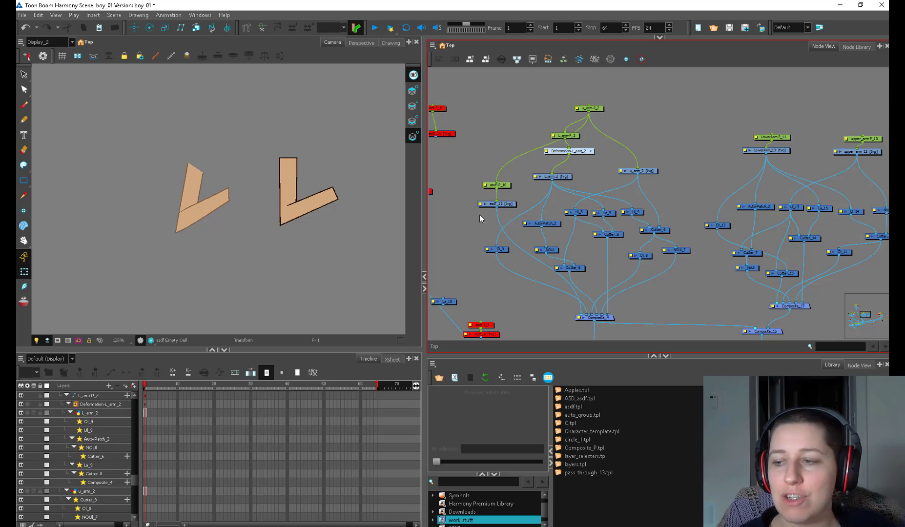
Step: Reposition the no-underlay selector, Auto-Patch_3 and OL_12 nodes in the rebuilt arm's network to even out the layout
drag(808, 171, 678, 167)
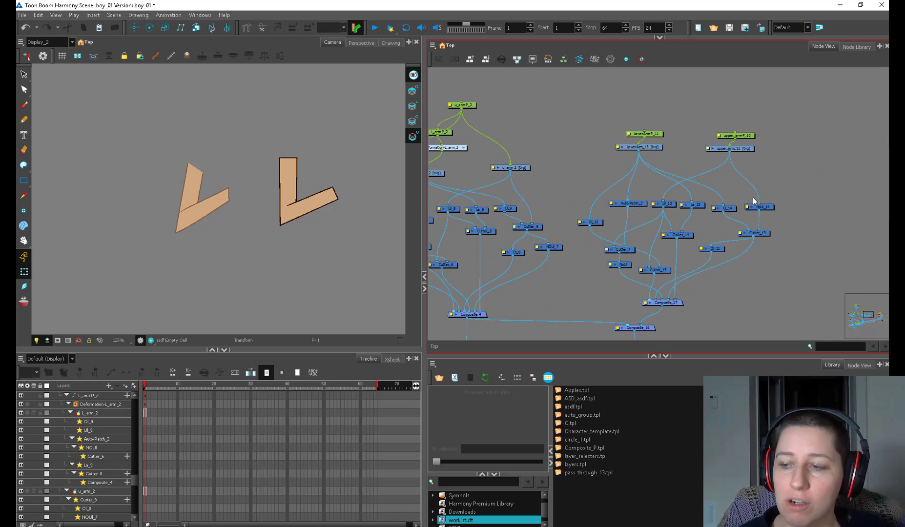
drag(757, 206, 756, 194)
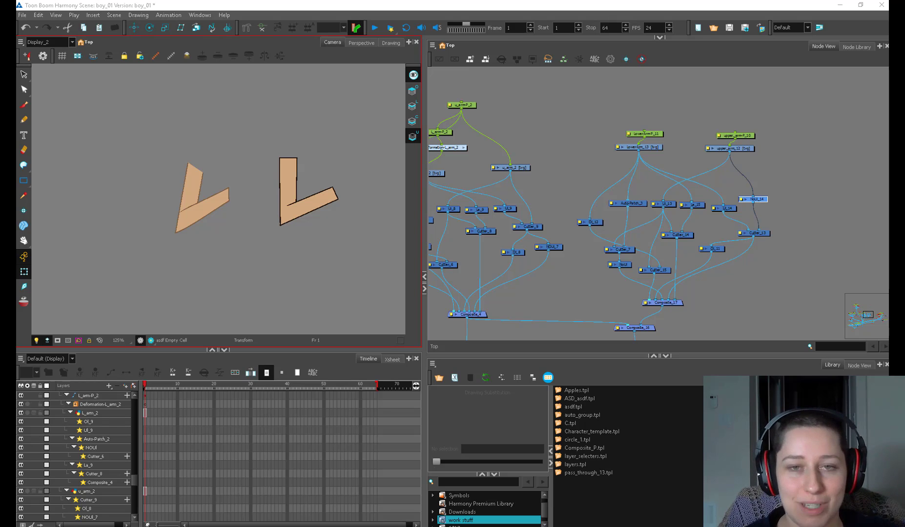
click(501, 123)
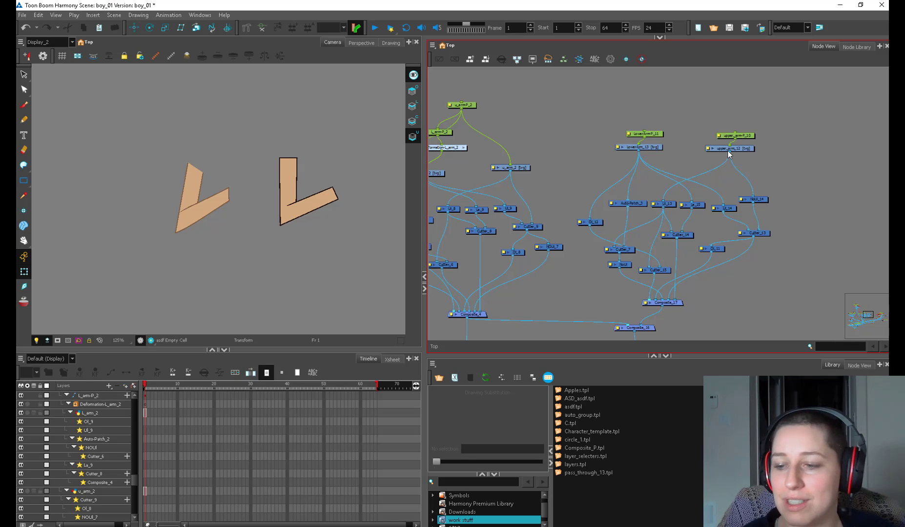
drag(630, 204, 627, 196)
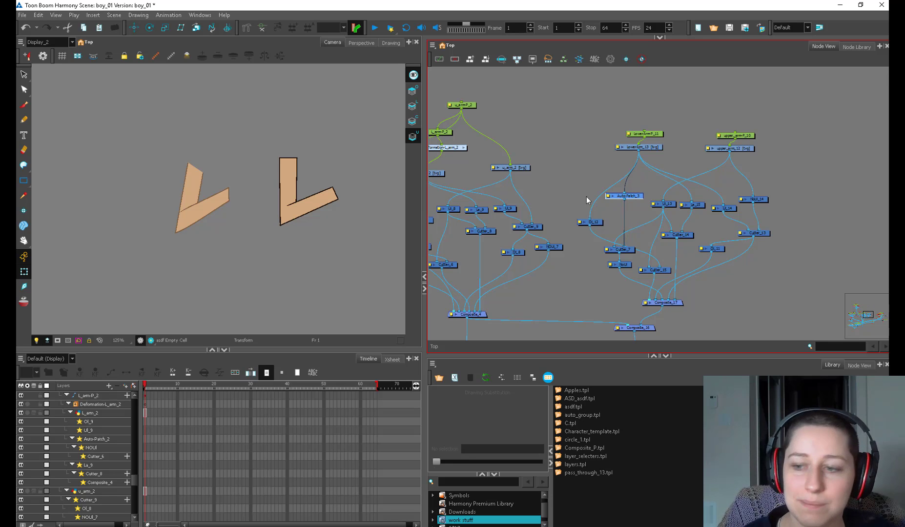
click(580, 209)
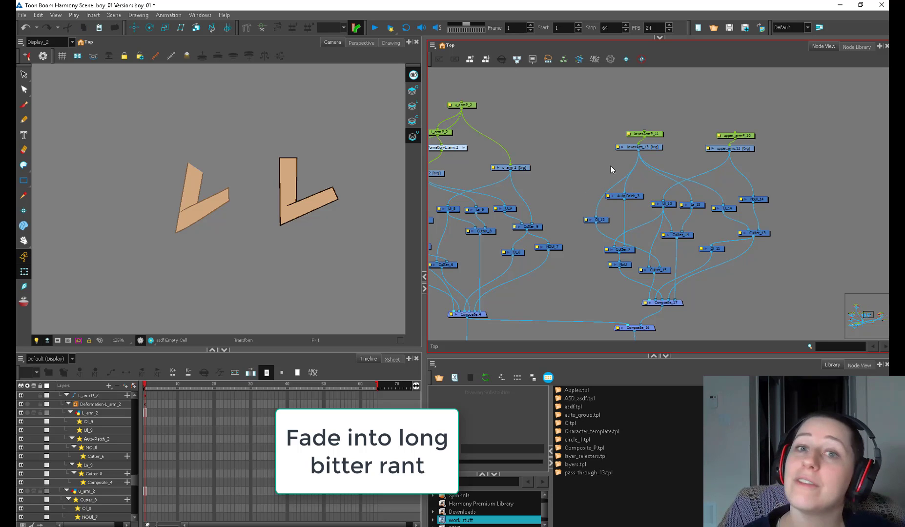